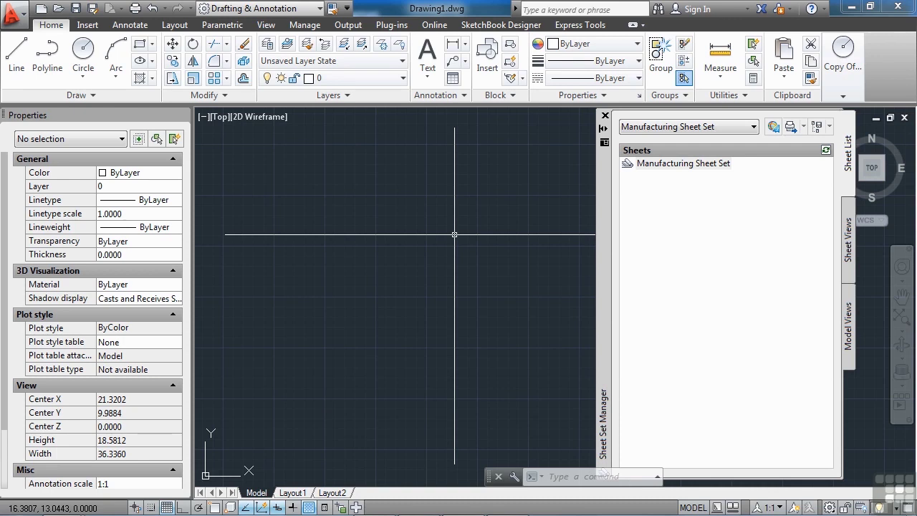
Switch to the file explorer and duplicate the GSC_ISO_A3.dwt template within the SheetSets\Project Files\01 folder
mouse_move(63, 506)
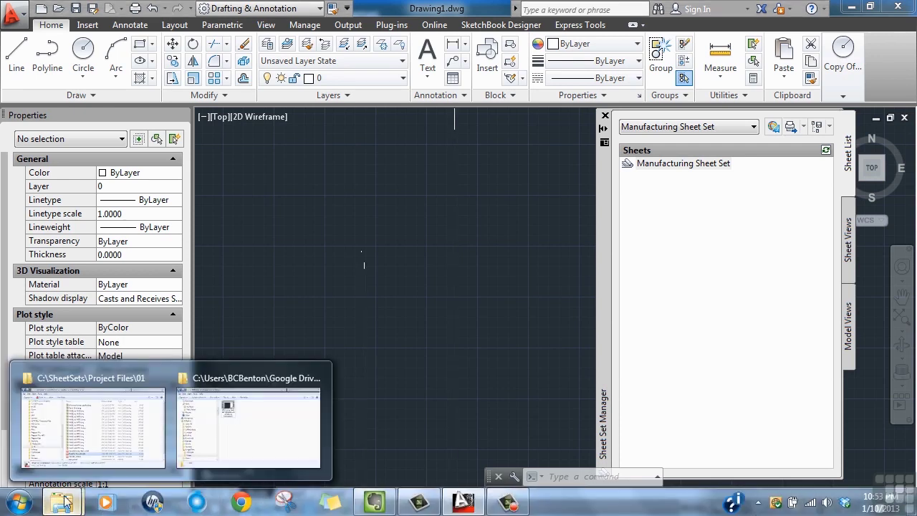
left_click(97, 430)
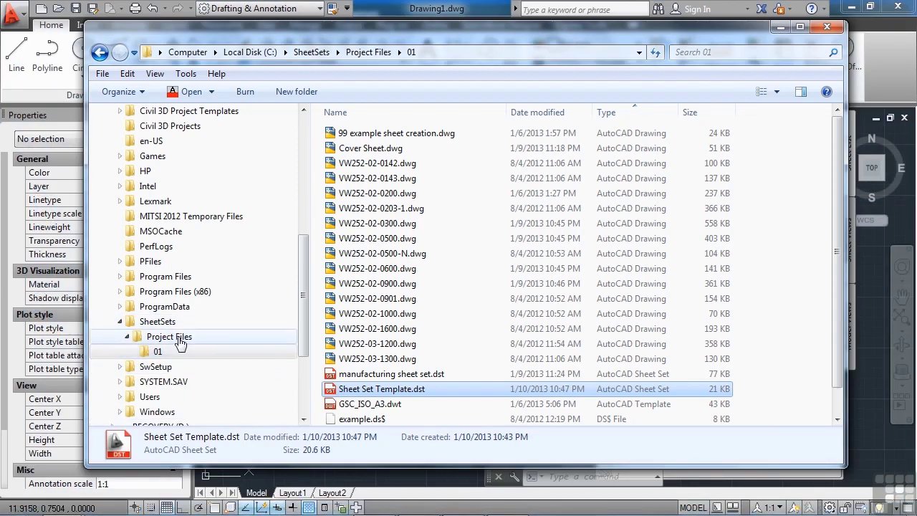
left_click(159, 351)
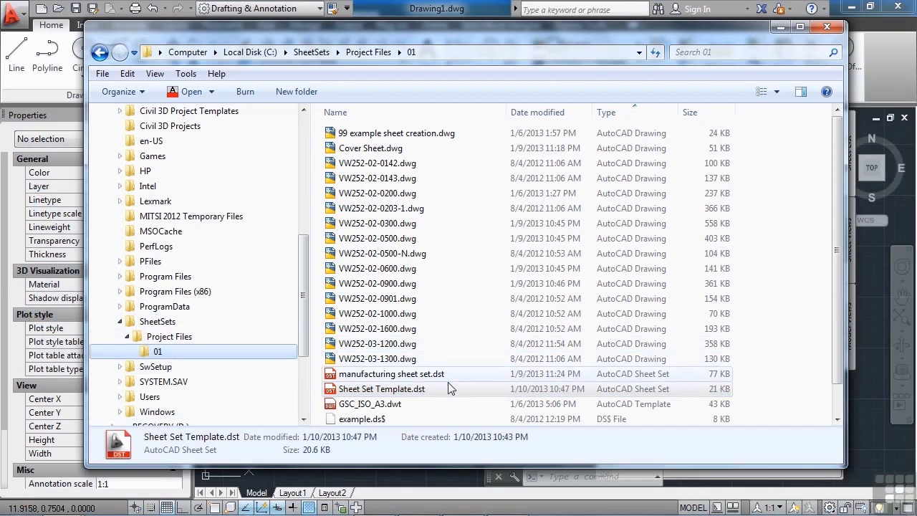
left_click(401, 405)
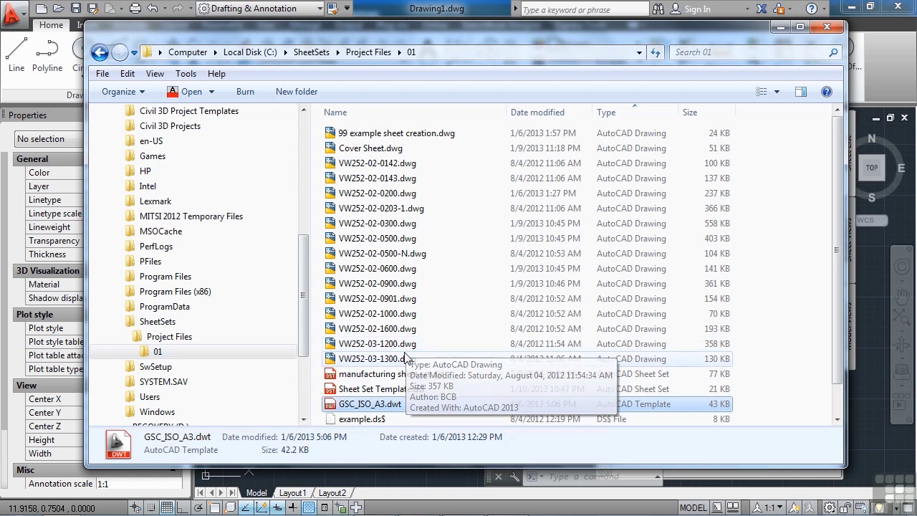
scroll(405, 357, "down", 1)
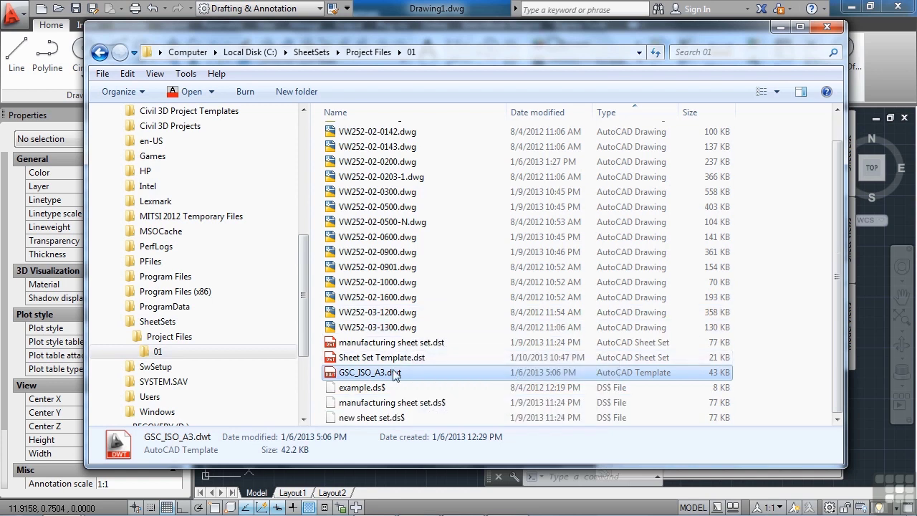
right_click(395, 375)
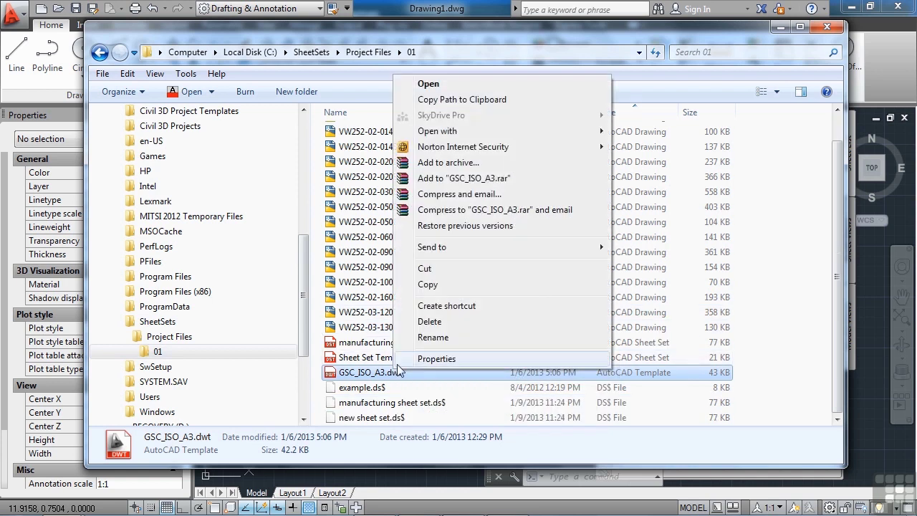
left_click(428, 285)
left_click(181, 351)
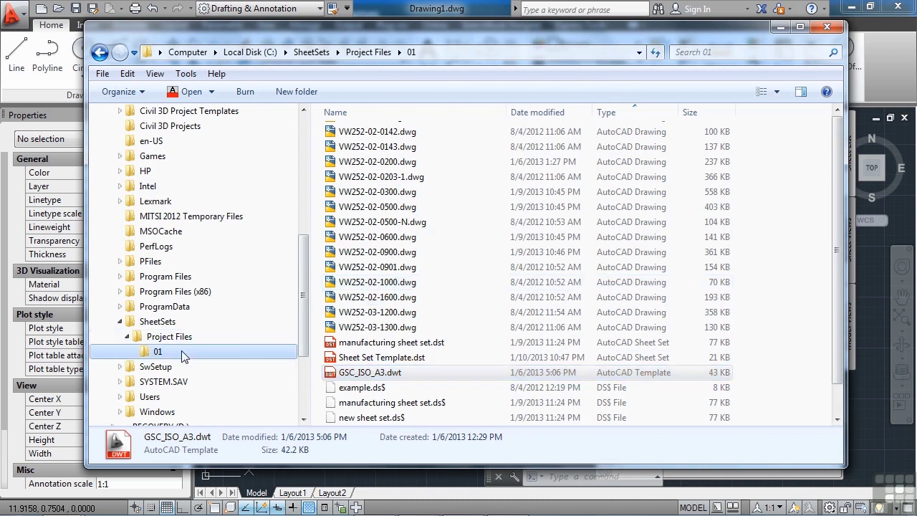
right_click(181, 351)
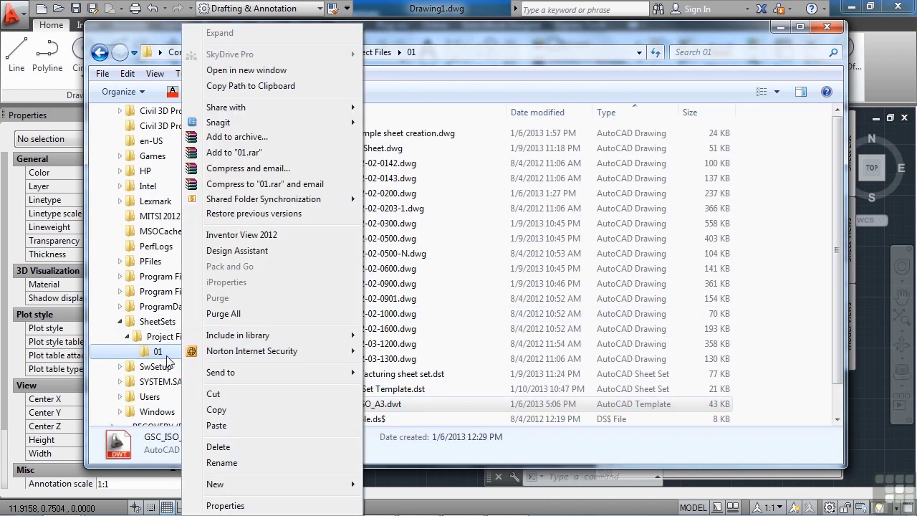
left_click(236, 426)
Rename the copied template file as CAD Template.dwt
scroll(385, 360, "down", 1)
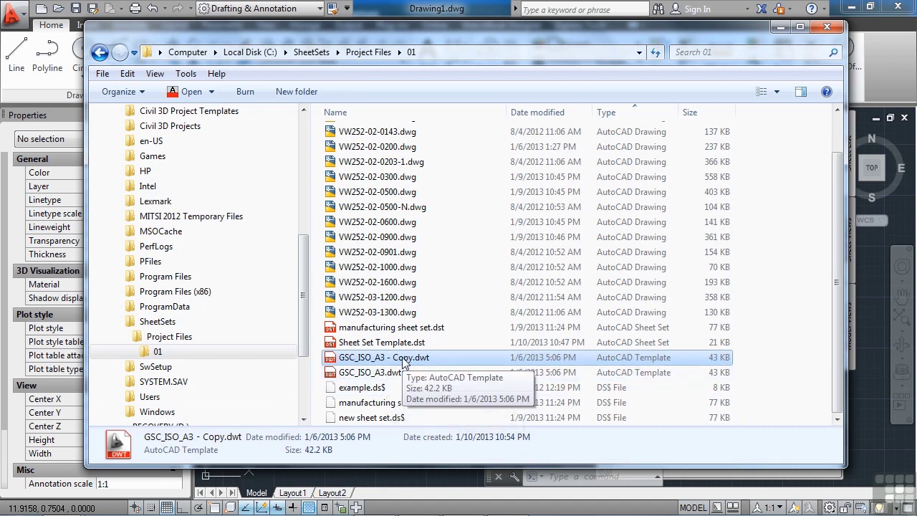
left_click(403, 360)
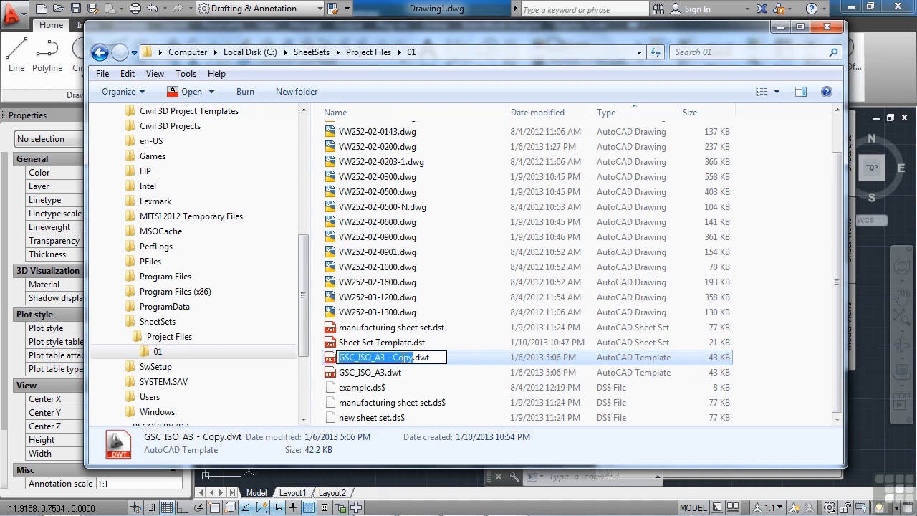
type("CAD Te")
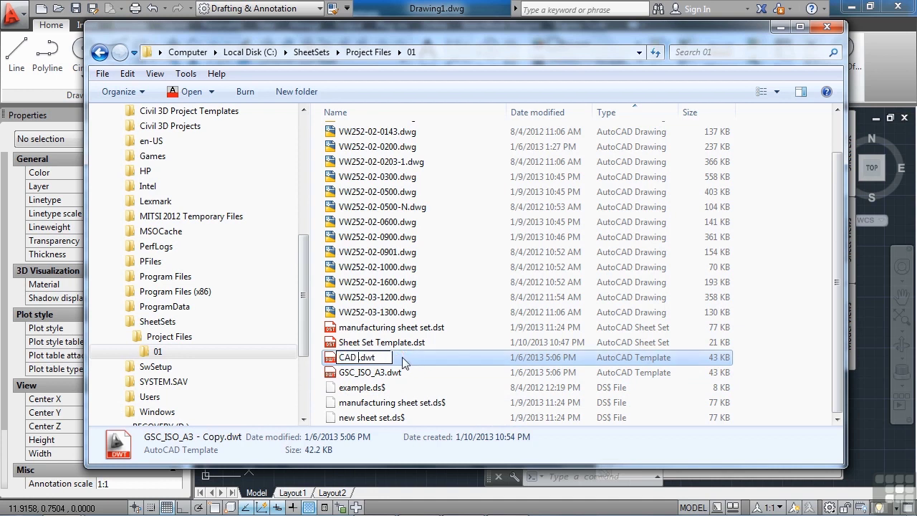
type("mplate")
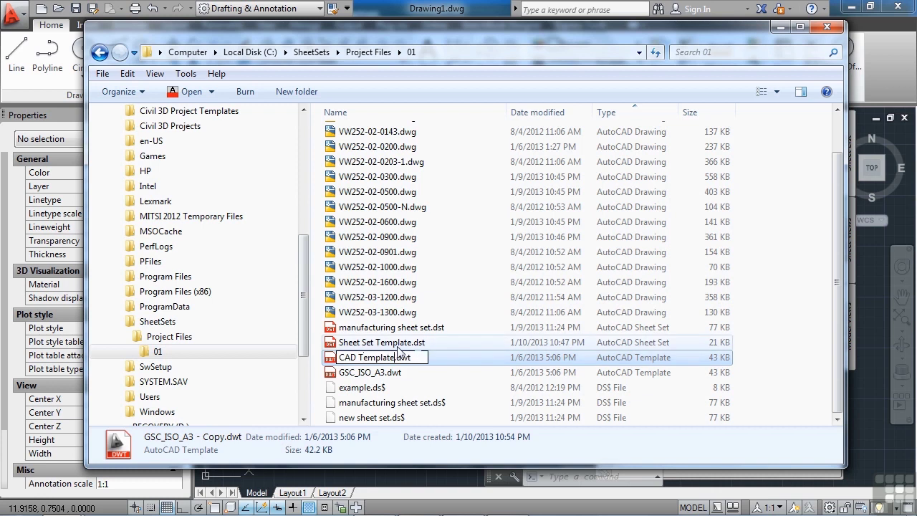
key("Return")
Open the CAD Template.dwt file in AutoCAD and close the Sheet Set Manager
double_click(401, 358)
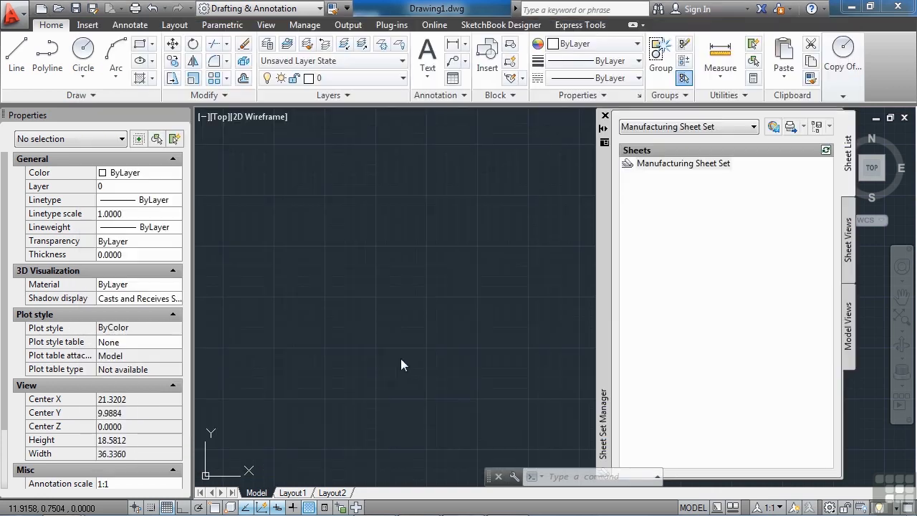
left_click(604, 115)
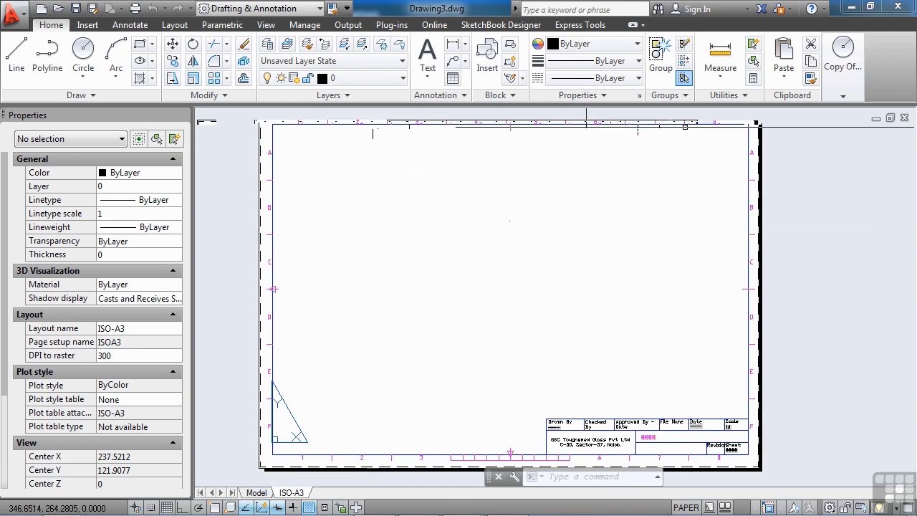
Open the field under Drawn By in the ISO-A3 layout's title block for editing
middle_click_drag(714, 308, 701, 247)
scroll(681, 345, "up", 4)
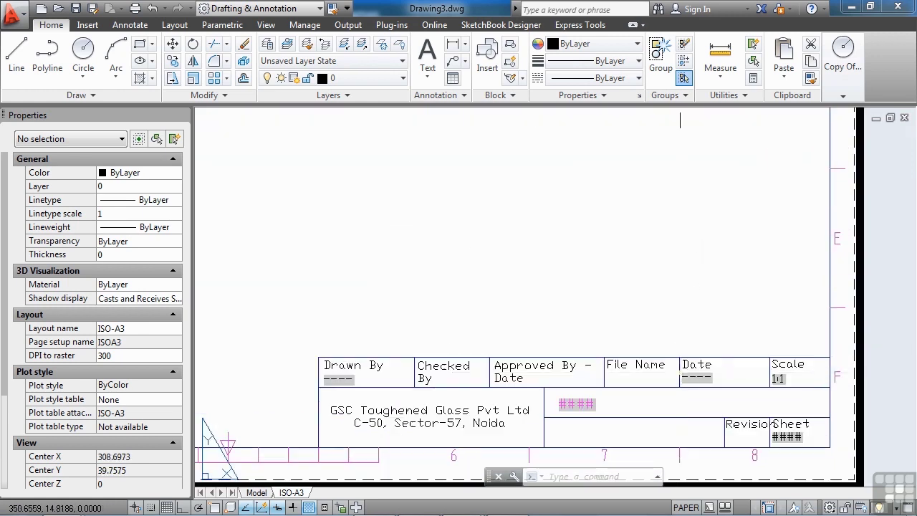
scroll(658, 364, "down", 2)
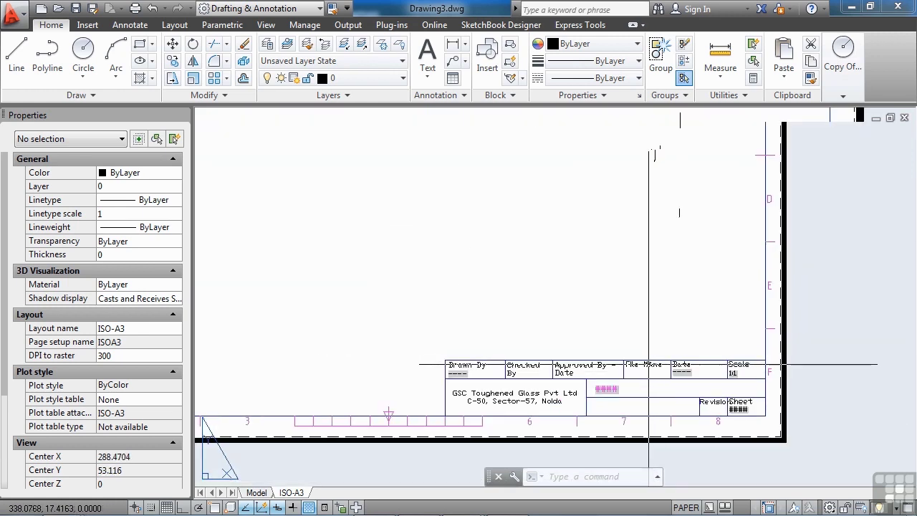
mouse_move(649, 364)
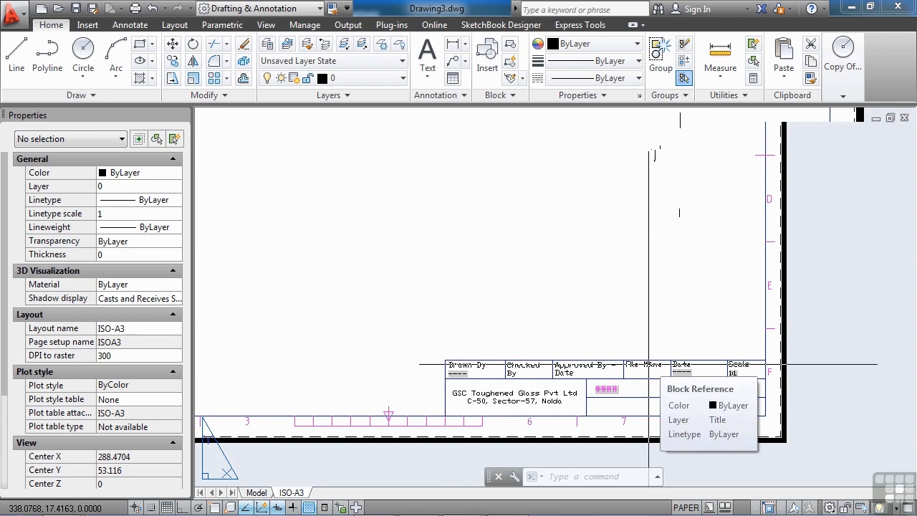
scroll(475, 318, "up", 2)
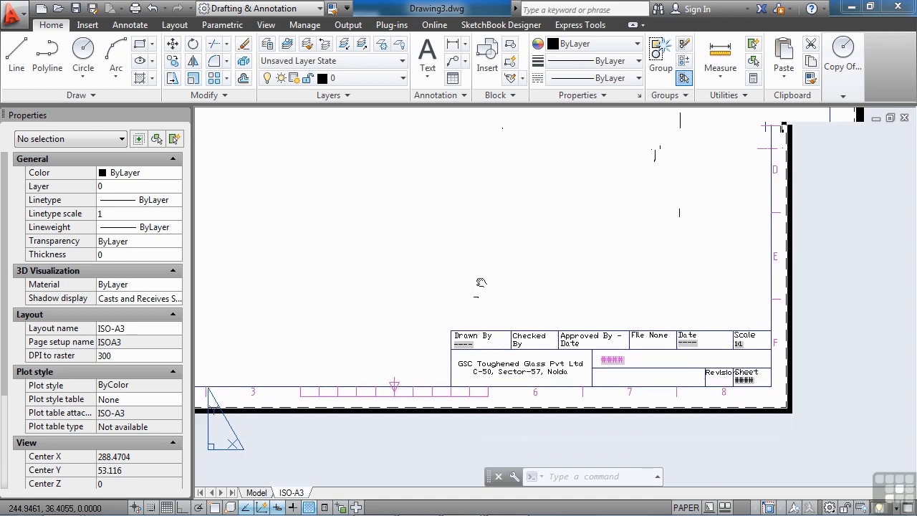
scroll(485, 296, "up", 2)
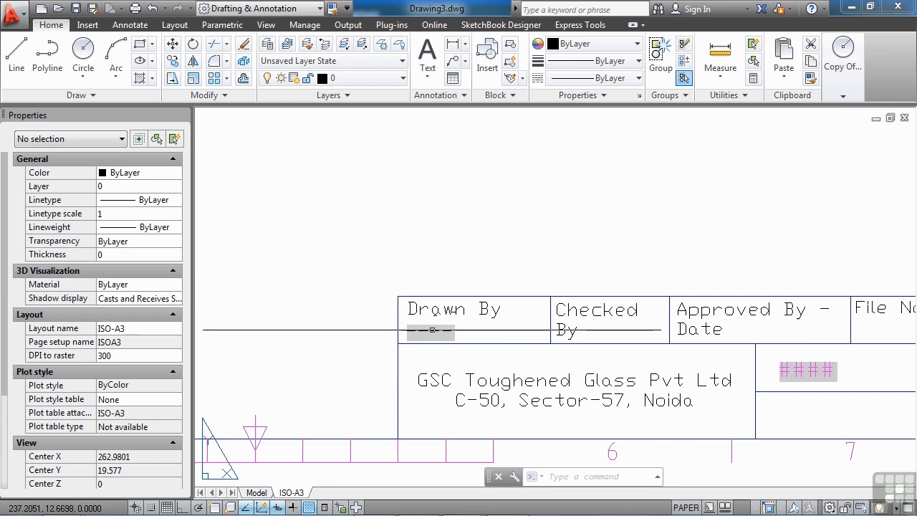
left_click(435, 331)
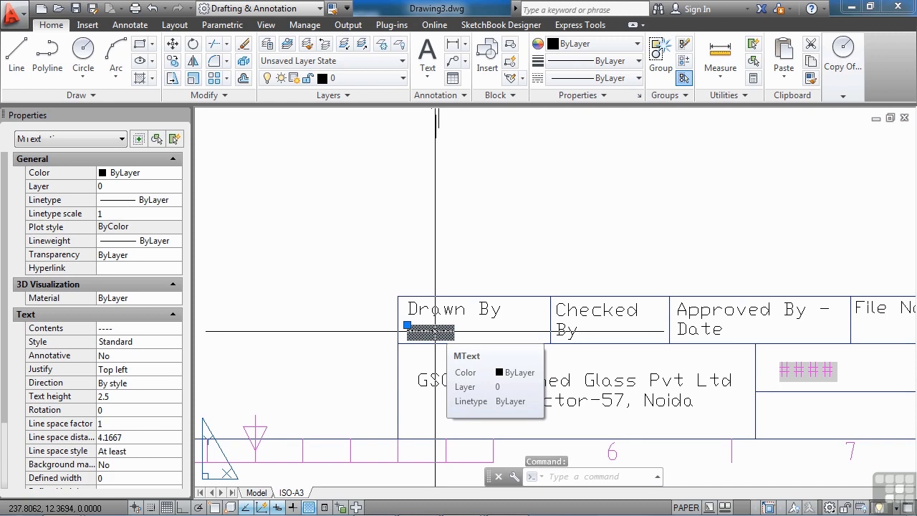
double_click(438, 335)
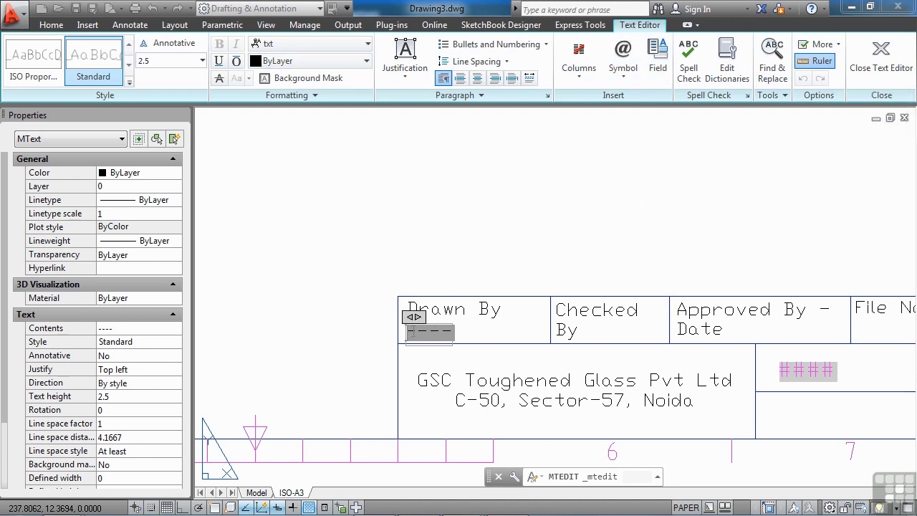
double_click(418, 332)
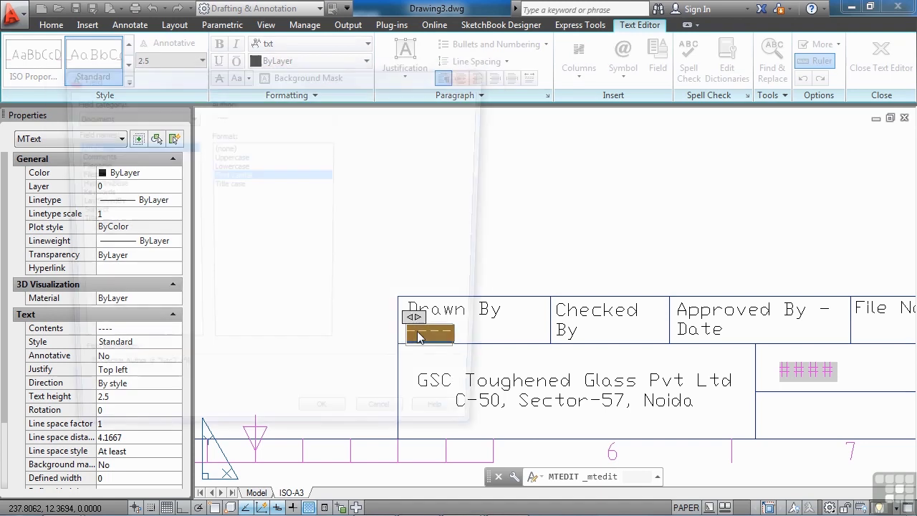
key("ctrl+f")
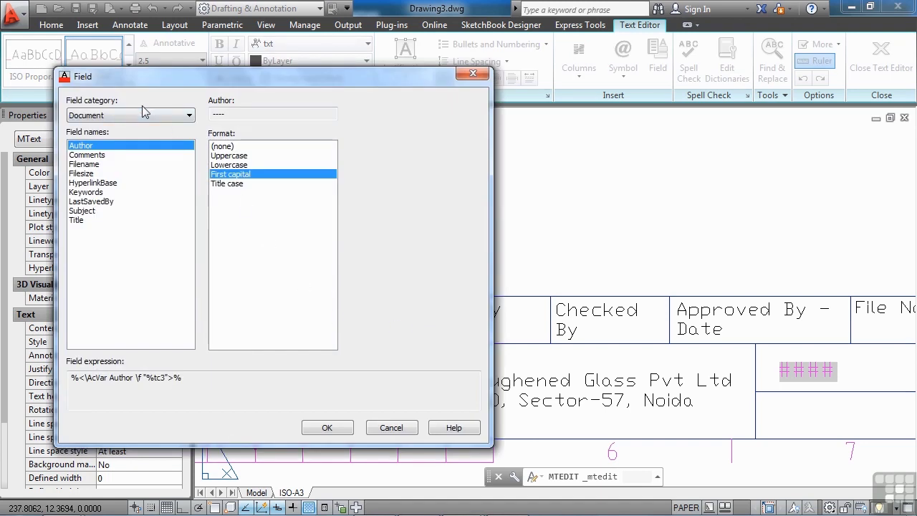
Change the Drawn By field's category from Document to SheetSet
mouse_move(158, 83)
left_mouse_down()
mouse_move(628, 92)
mouse_move(594, 85)
left_mouse_up()
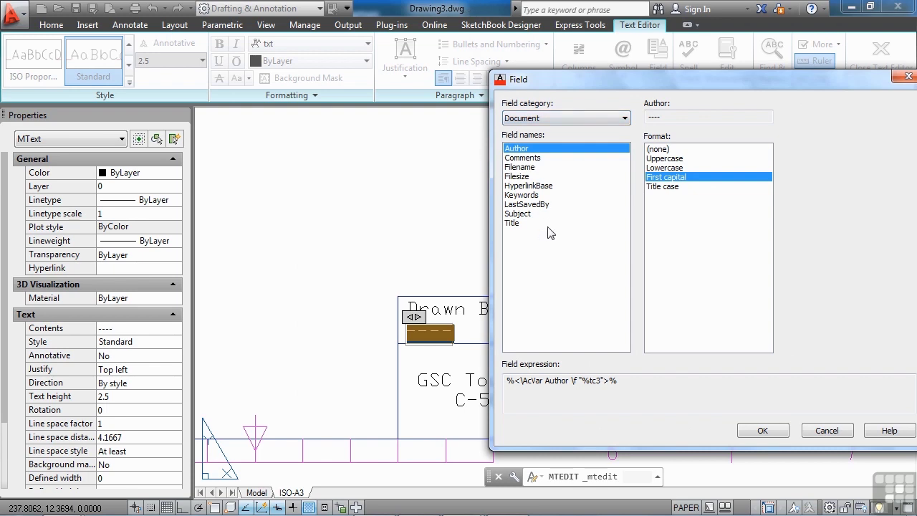
left_click(577, 119)
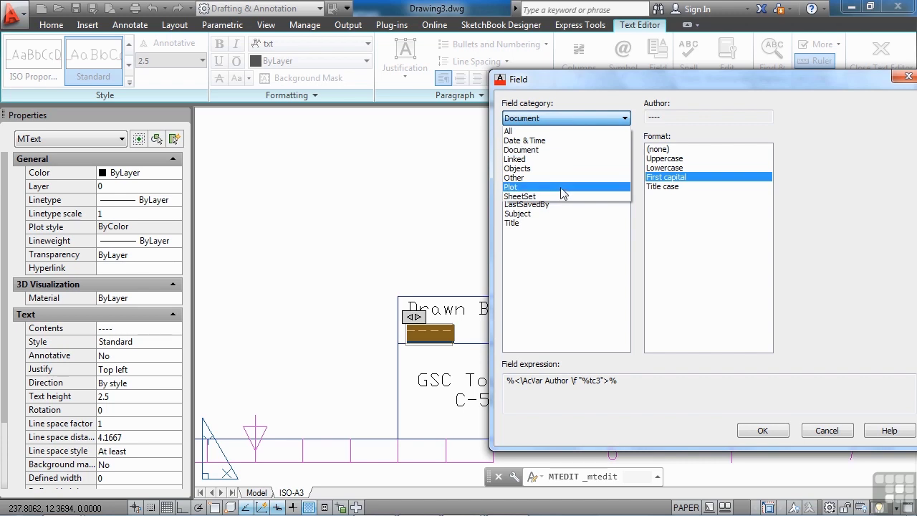
left_click(562, 197)
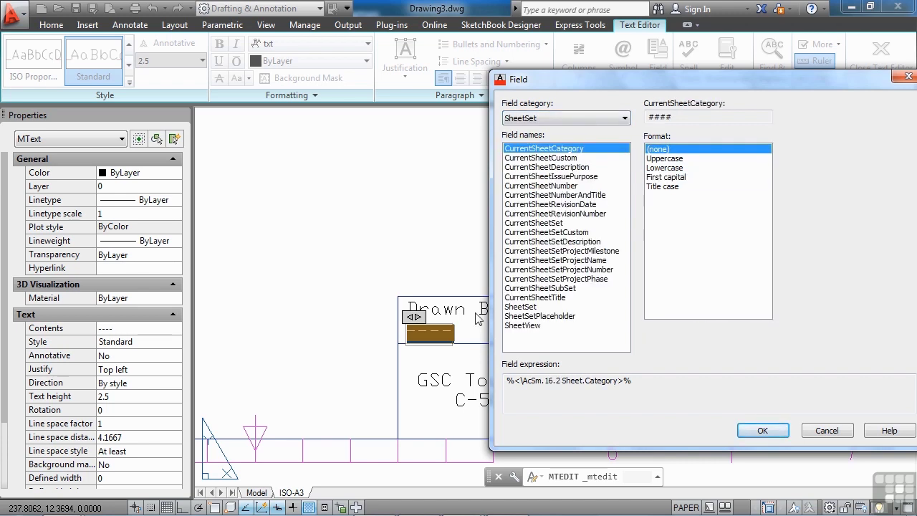
Examine the options offered by the CurrentSheetSetCustom, CurrentSheetCustom and SheetSet fields, including the Manufacturing Sheet Set properties
left_click(561, 232)
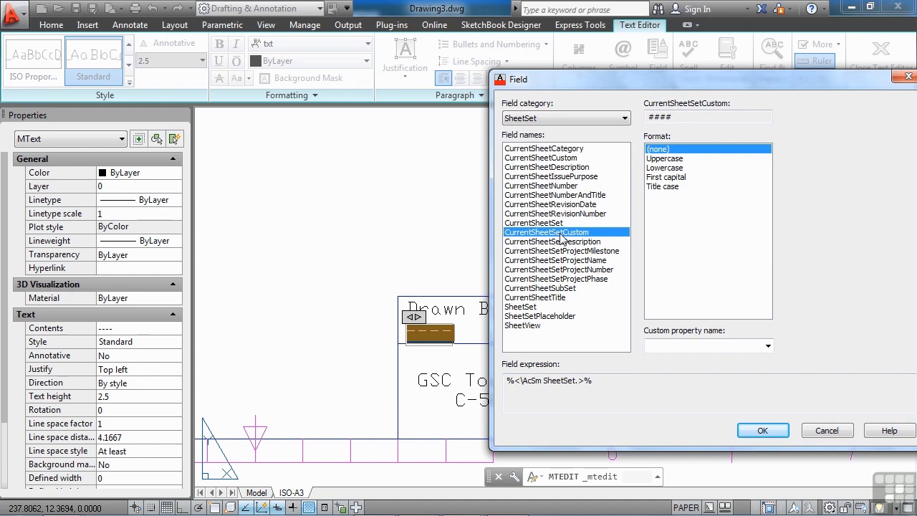
left_click(566, 159)
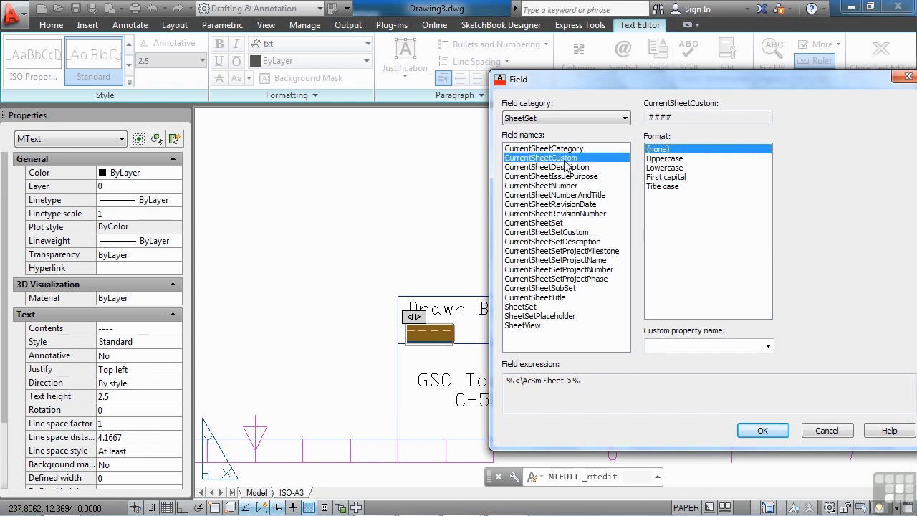
left_click(521, 307)
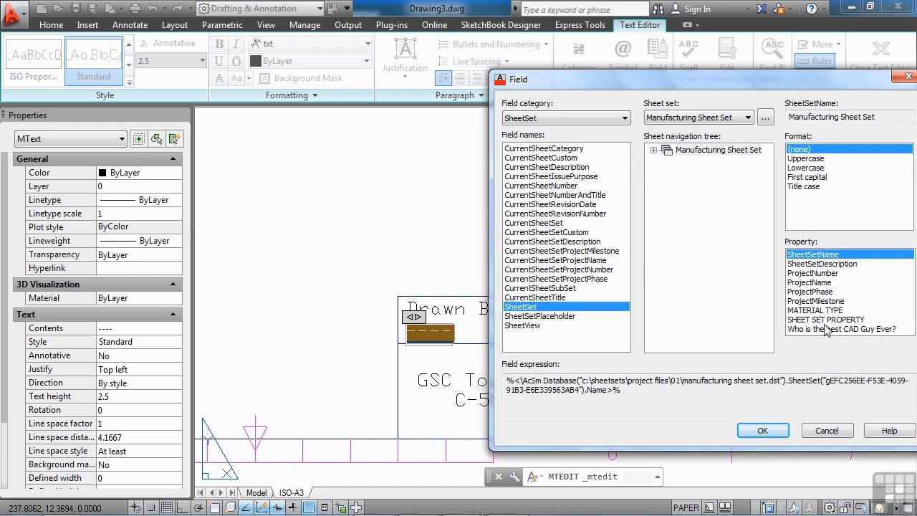
left_click_drag(687, 80, 647, 66)
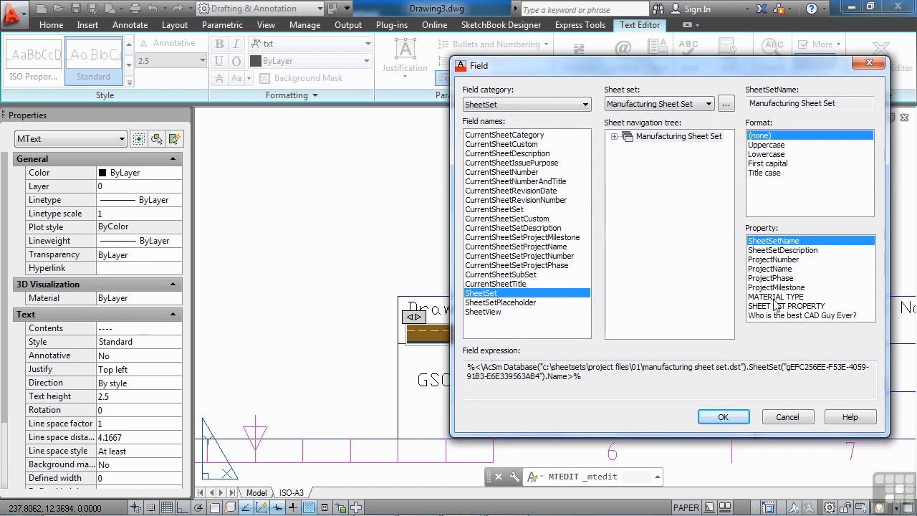
left_click(683, 137)
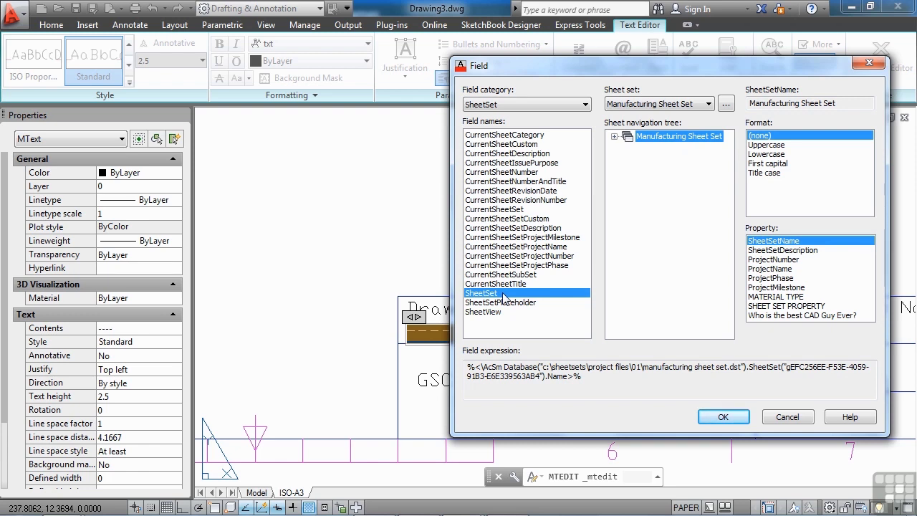
Try to assign the CurrentSheetCustom field to the Drawn By entry, then leave the text unchanged and close its editing
left_click(517, 146)
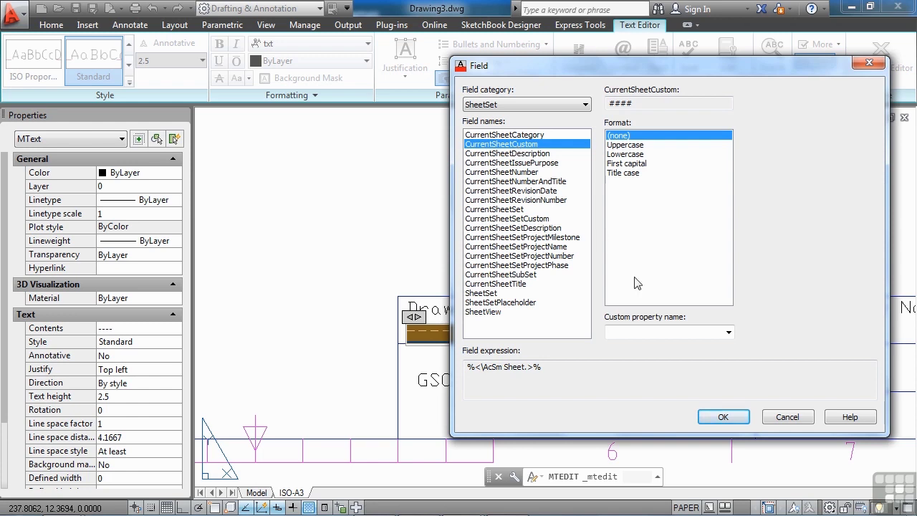
left_click(728, 332)
left_click(727, 332)
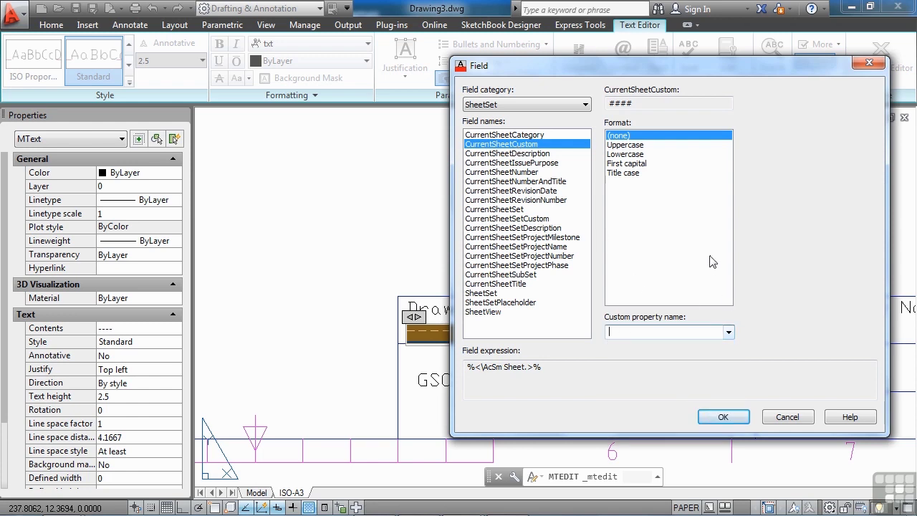
left_click_drag(781, 68, 597, 43)
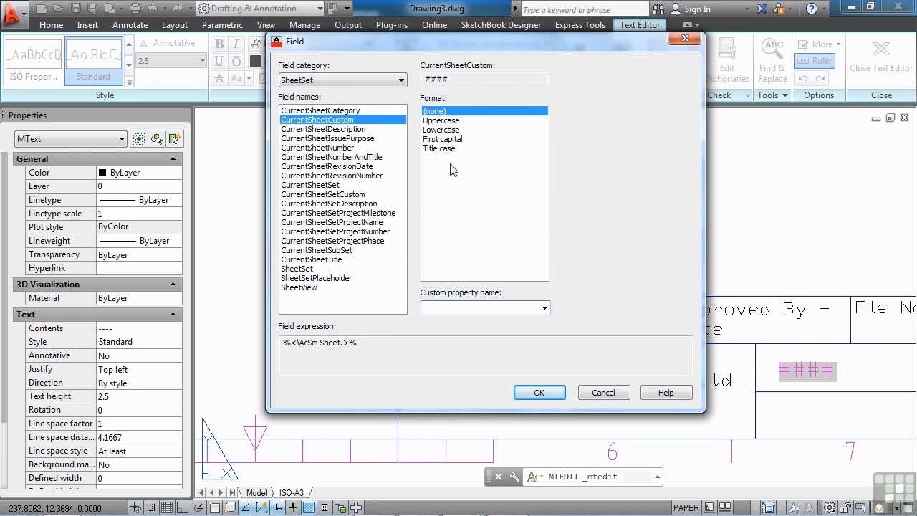
left_click(538, 392)
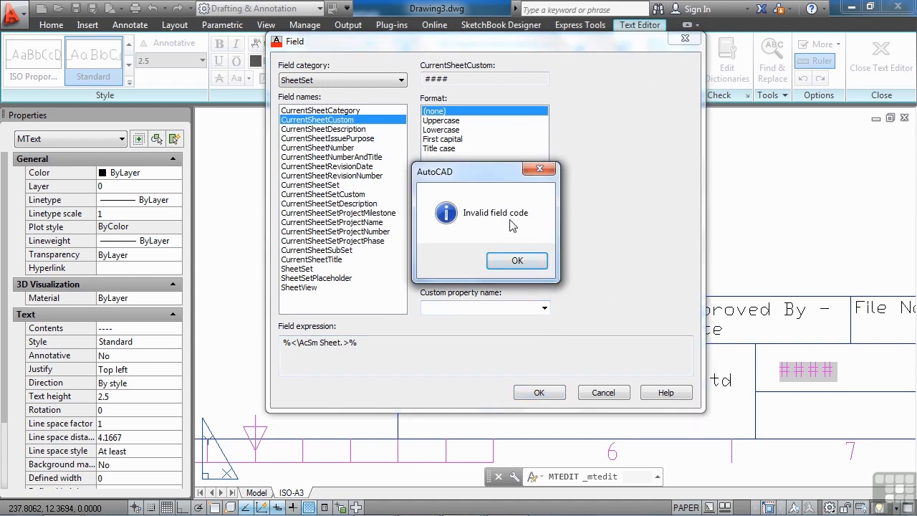
left_click(516, 261)
left_click(464, 304)
type("Dra")
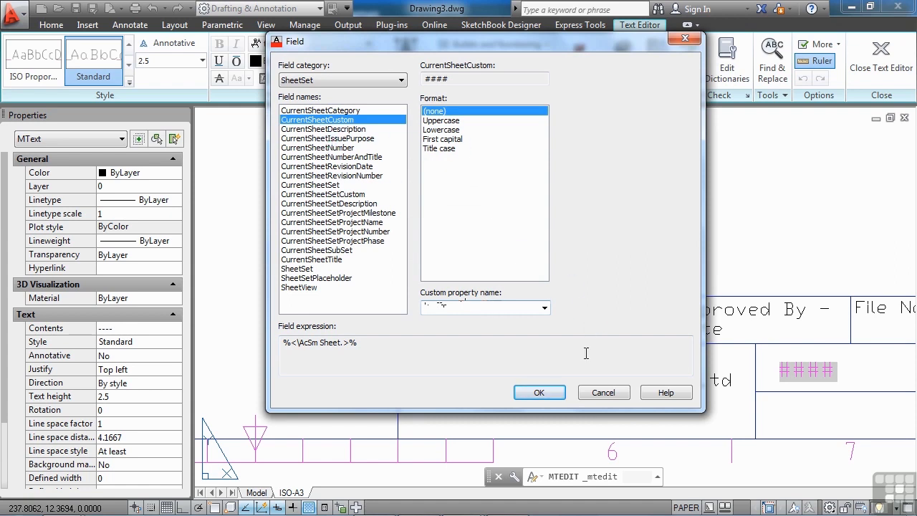
left_click(602, 393)
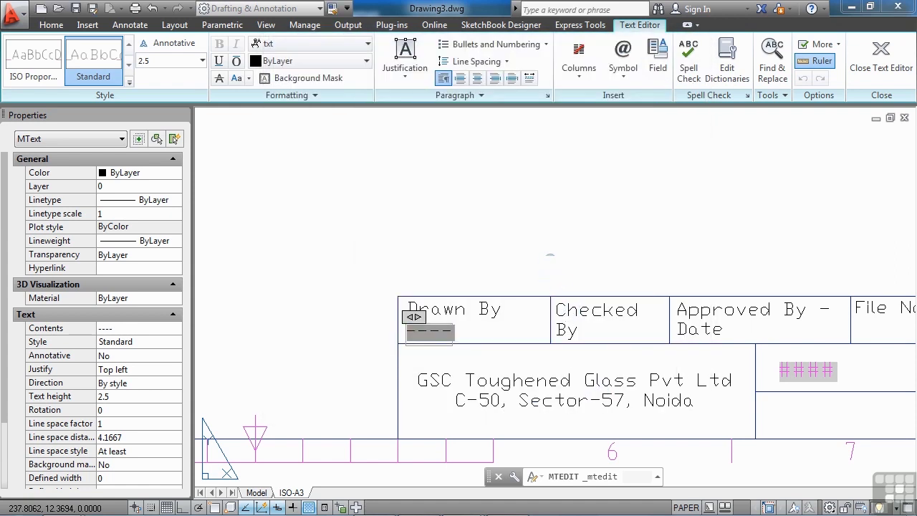
left_click(491, 243)
scroll(491, 244, "down", 4)
scroll(534, 313, "down", 3)
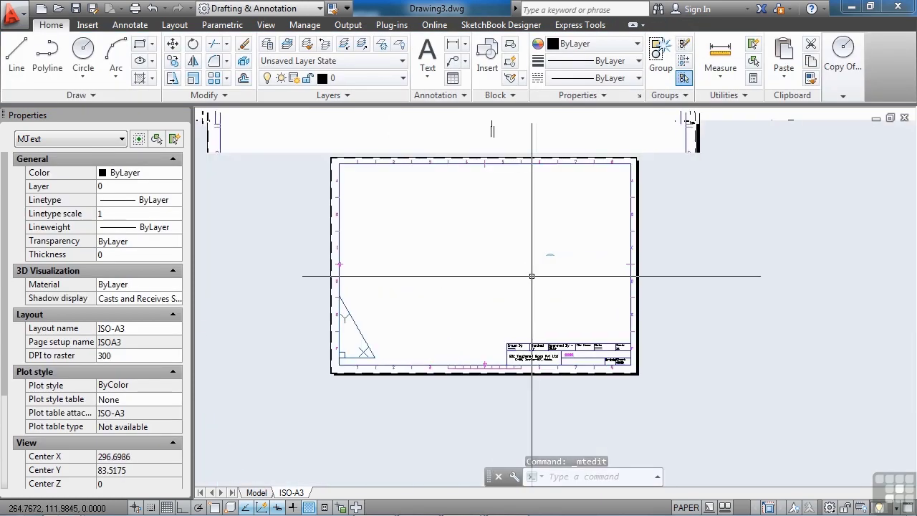
scroll(532, 276, "up", 2)
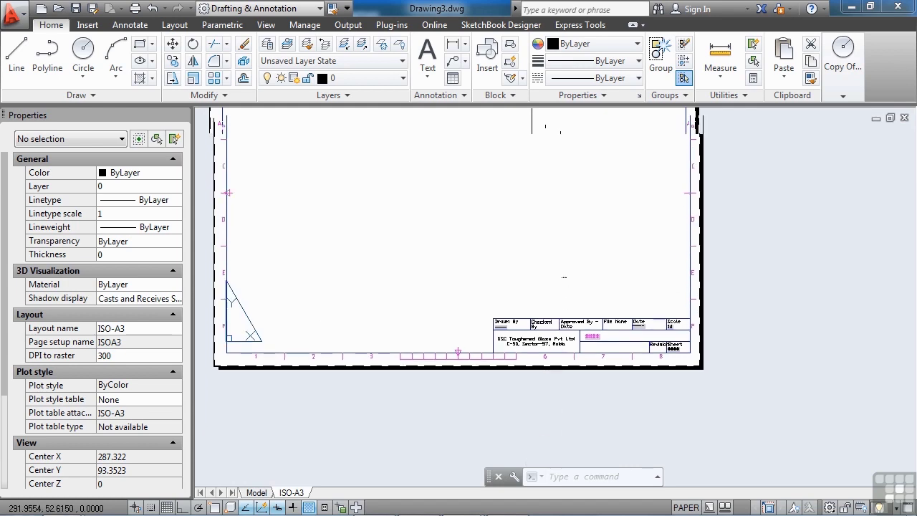
scroll(533, 405, "up", 4)
scroll(492, 352, "up", 2)
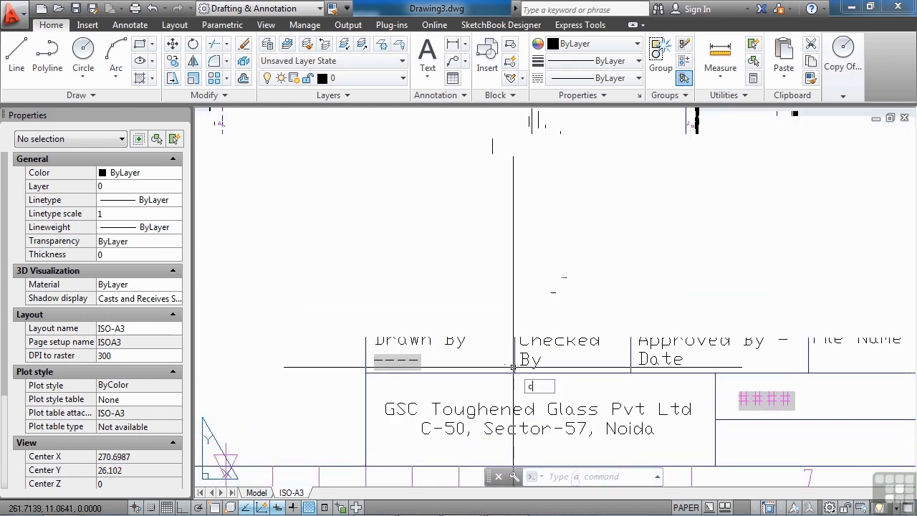
type("co")
key("Return")
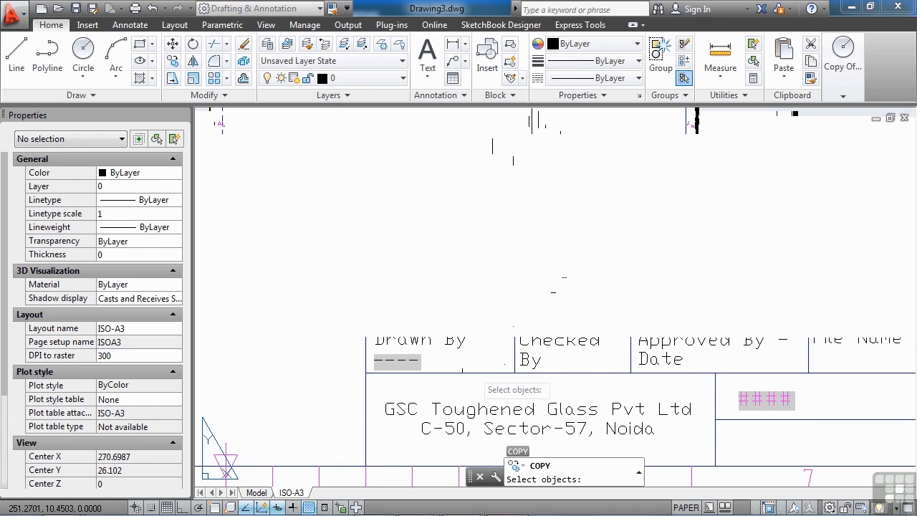
left_click(402, 370)
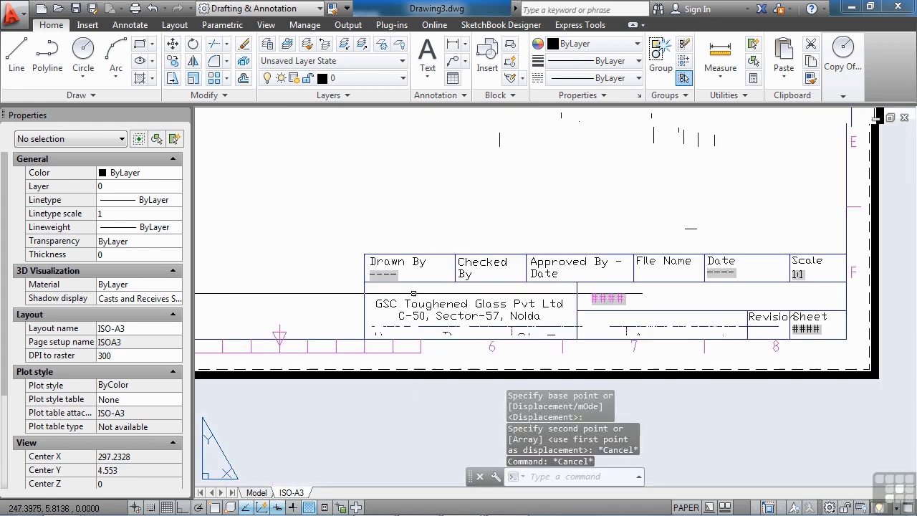
Open the Title block's definition in the Block Editor
scroll(424, 309, "up", 2)
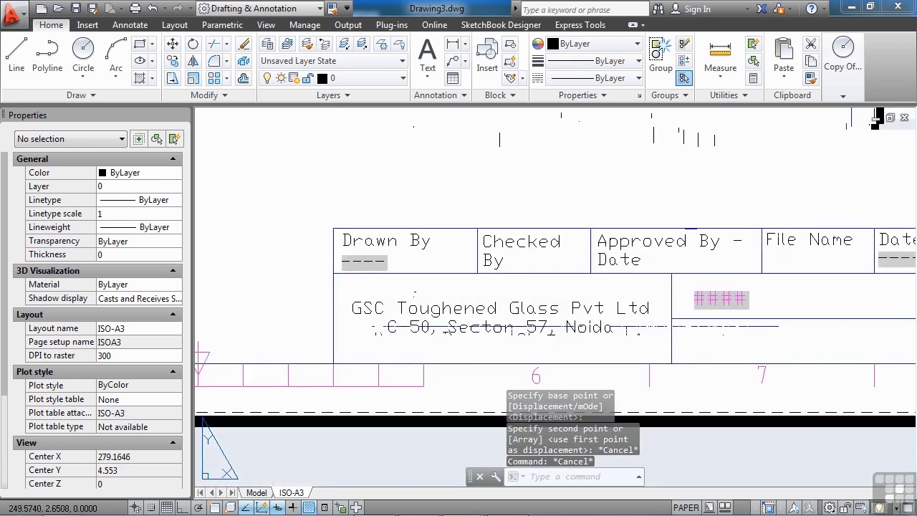
left_click(424, 309)
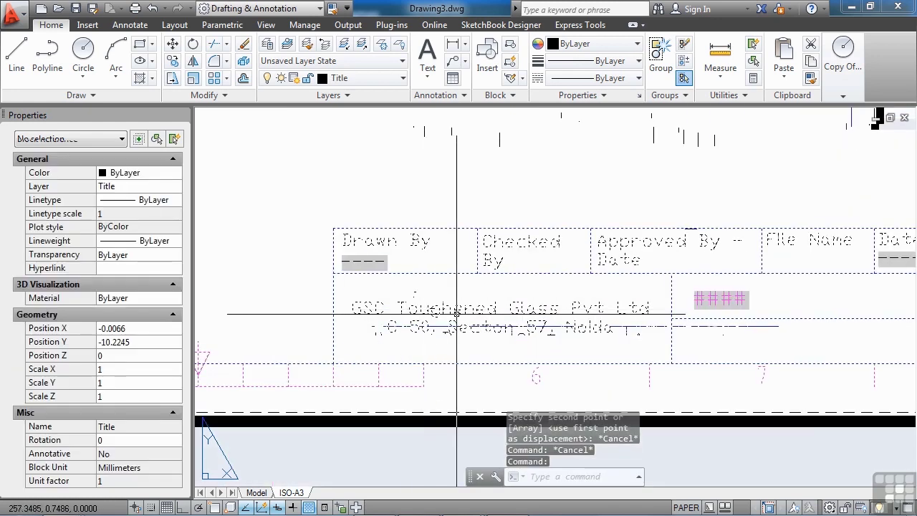
scroll(455, 311, "down", 2)
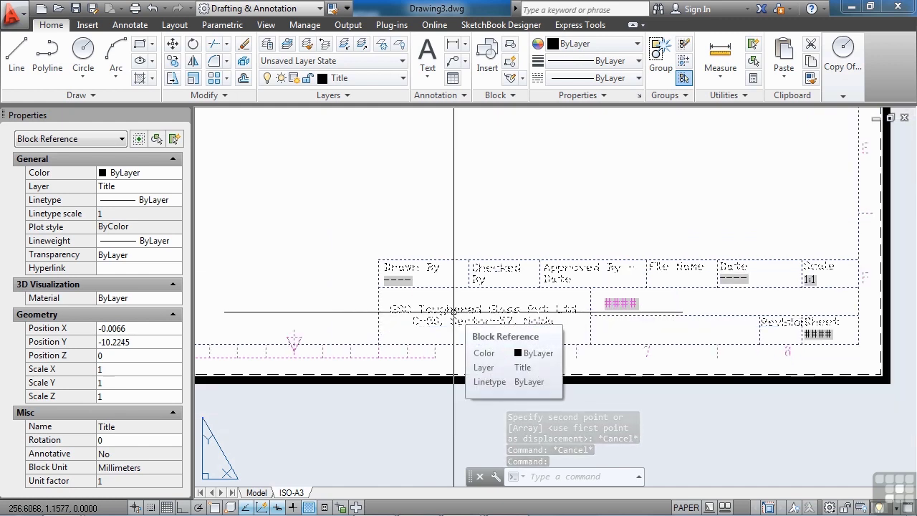
scroll(454, 312, "up", 2)
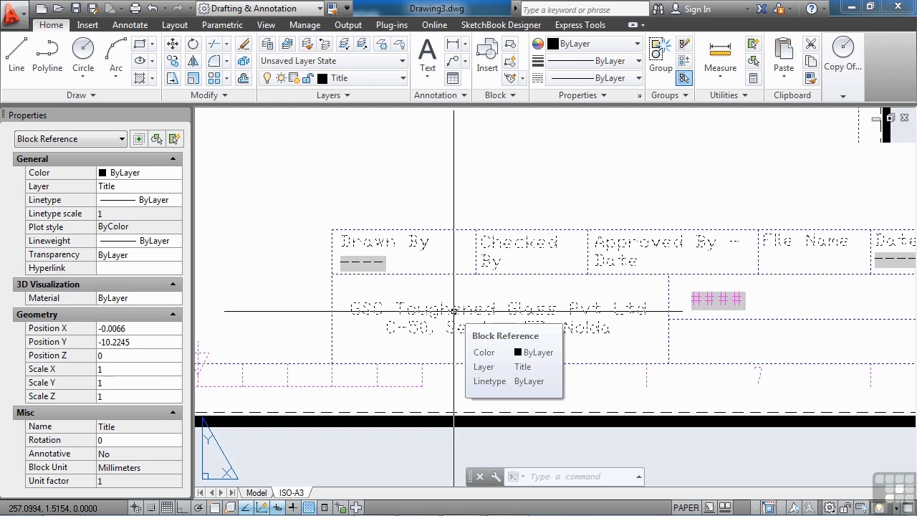
double_click(455, 312)
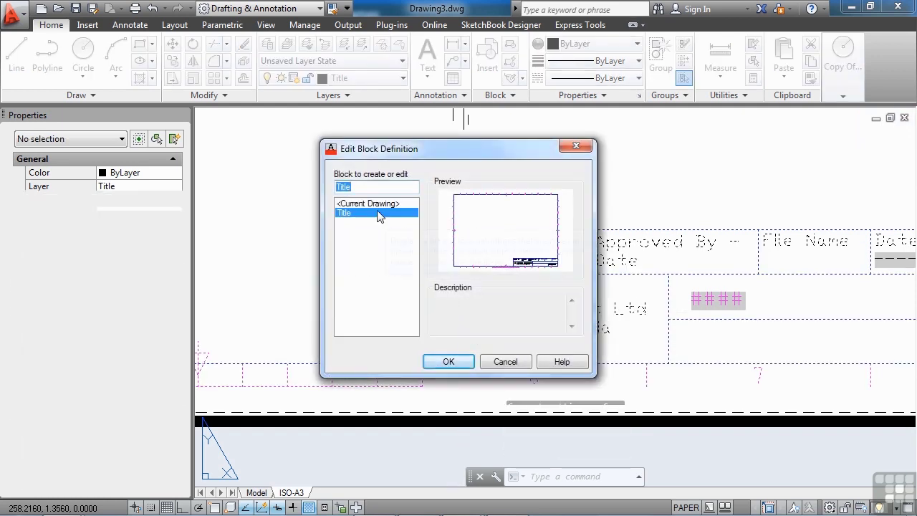
left_click(446, 362)
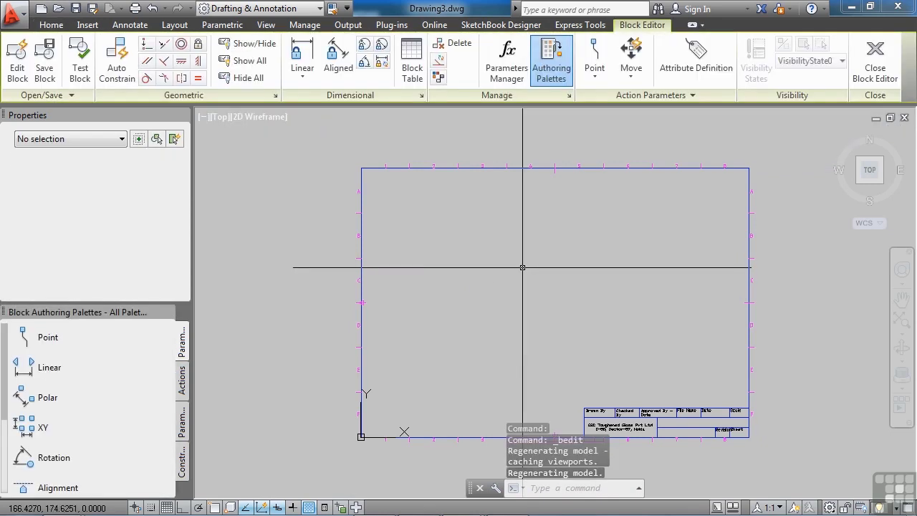
Define an attribute with tag drawn_by, prompt Drawn By and default drafter, and place it beneath the Drawn By label in the title block
middle_click_drag(583, 322, 544, 264)
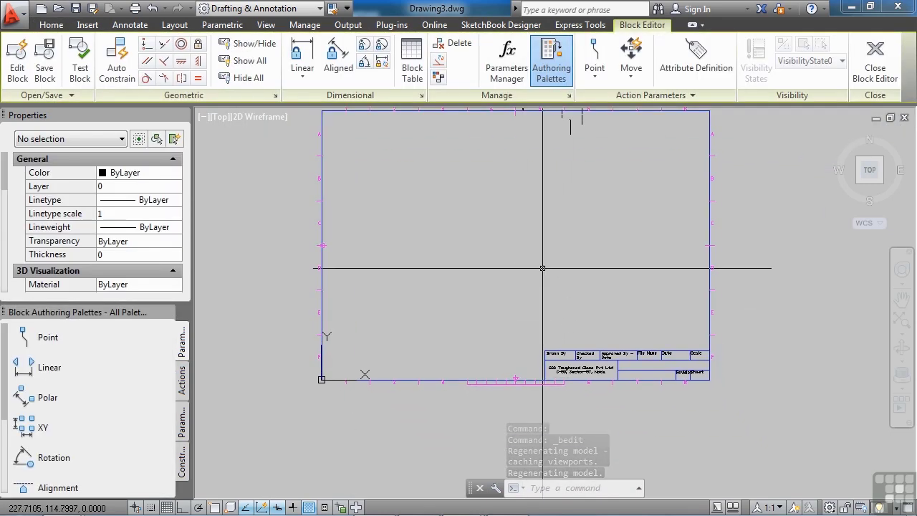
scroll(575, 354, "up", 6)
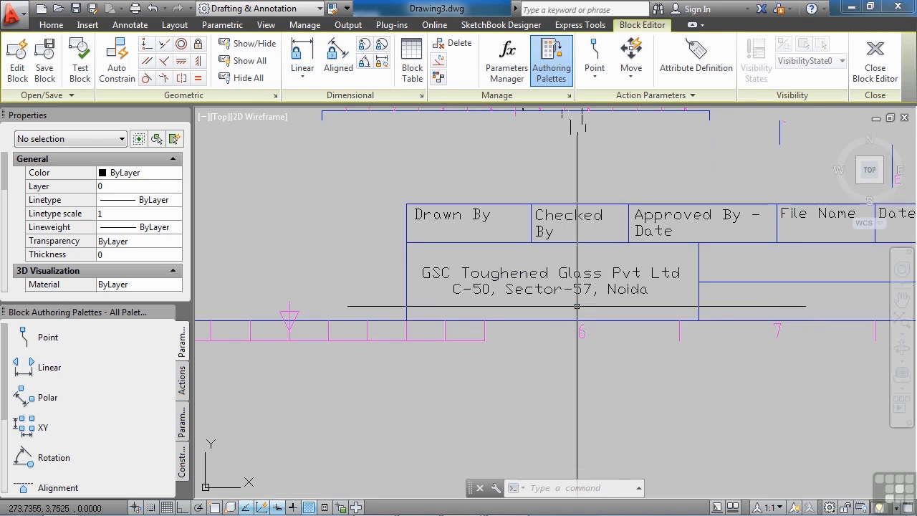
middle_click_drag(592, 290, 428, 280)
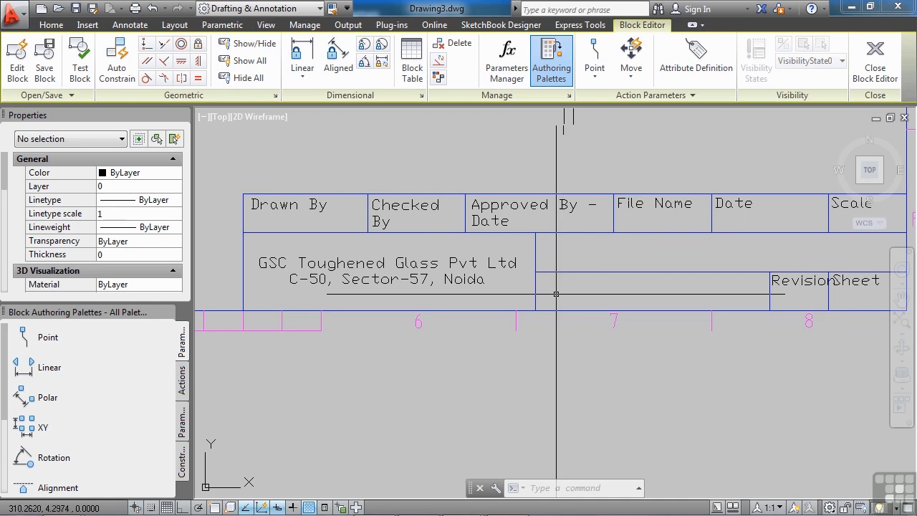
left_click(703, 67)
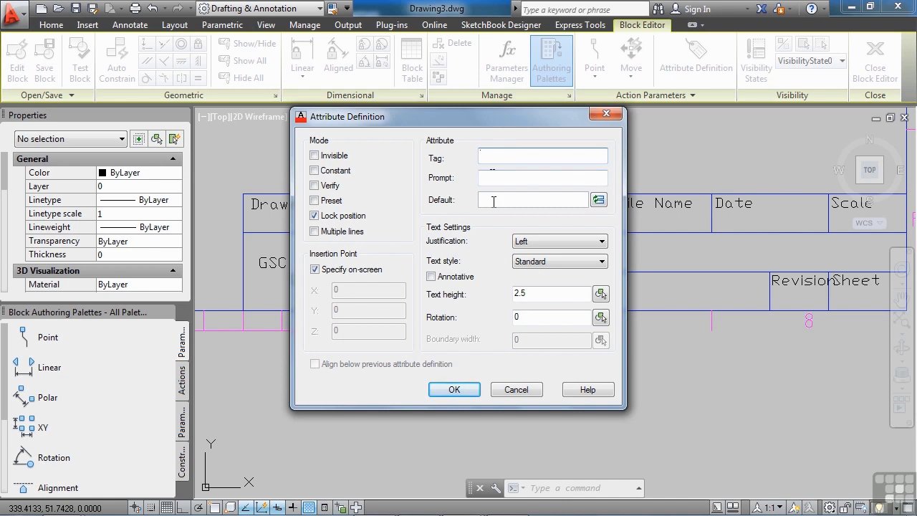
left_click_drag(503, 126, 668, 100)
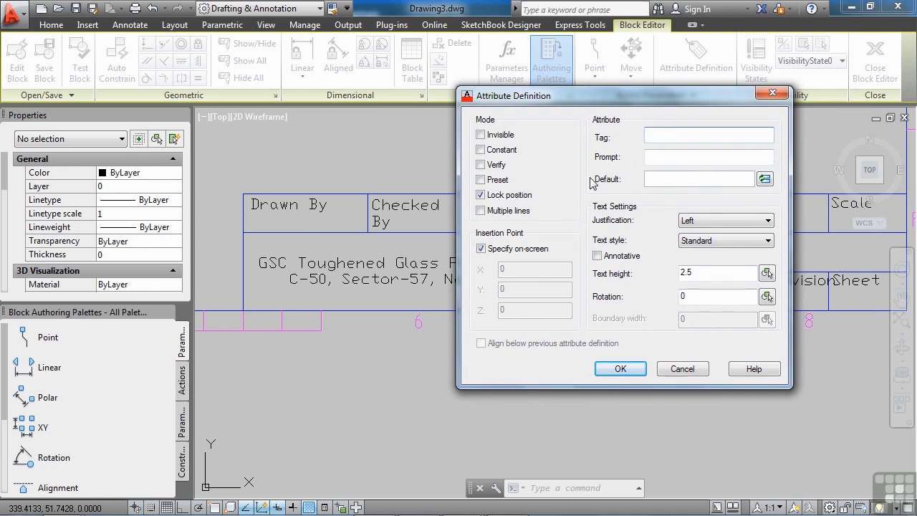
type("drawn_by")
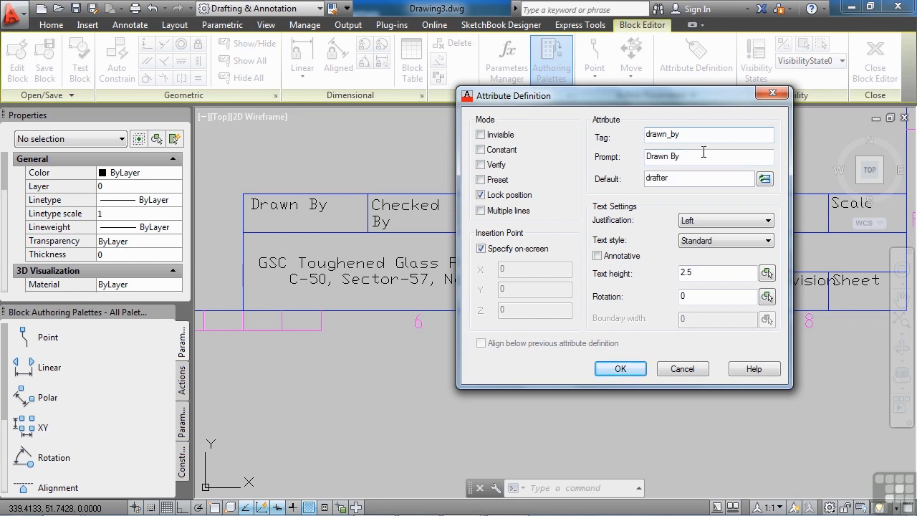
left_click(735, 220)
left_click(732, 234)
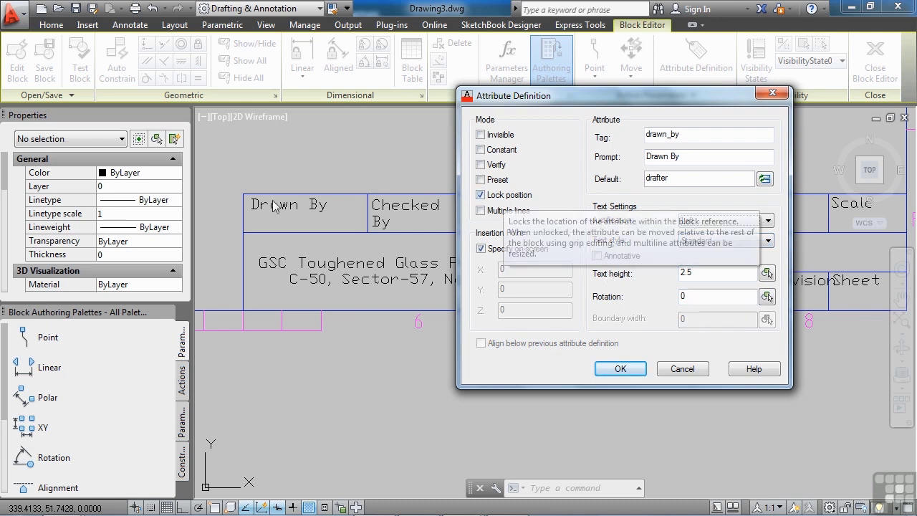
left_click(620, 368)
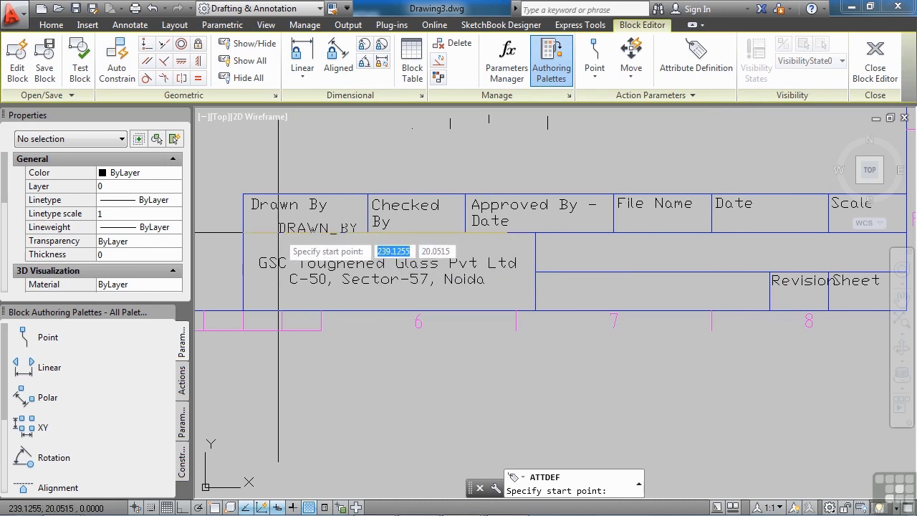
scroll(258, 229, "up", 4)
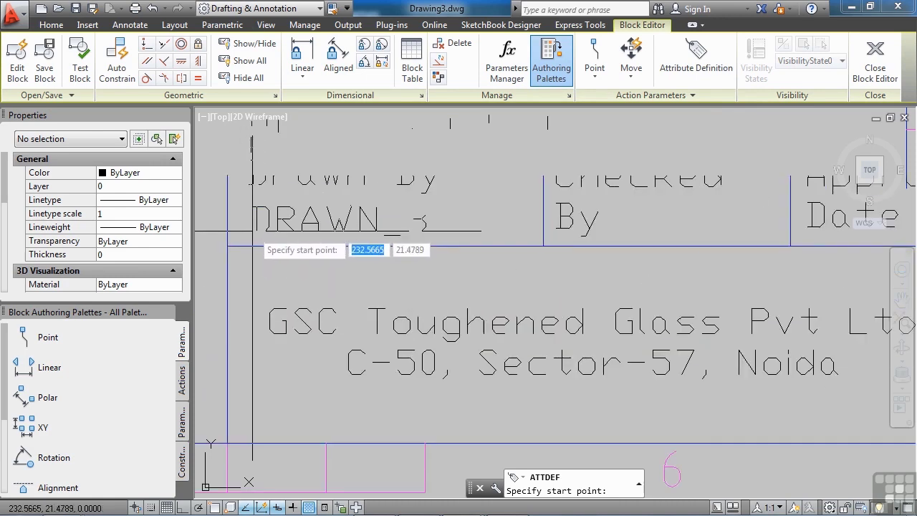
left_click(252, 230)
Copy the DRAWN_BY attribute horizontally into the Checked By cell
scroll(287, 257, "down", 3)
type("CP")
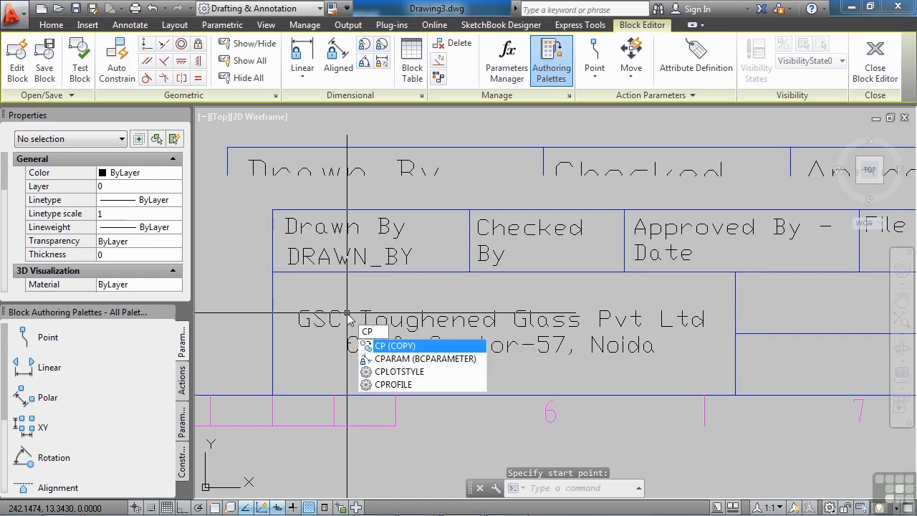
key("Return")
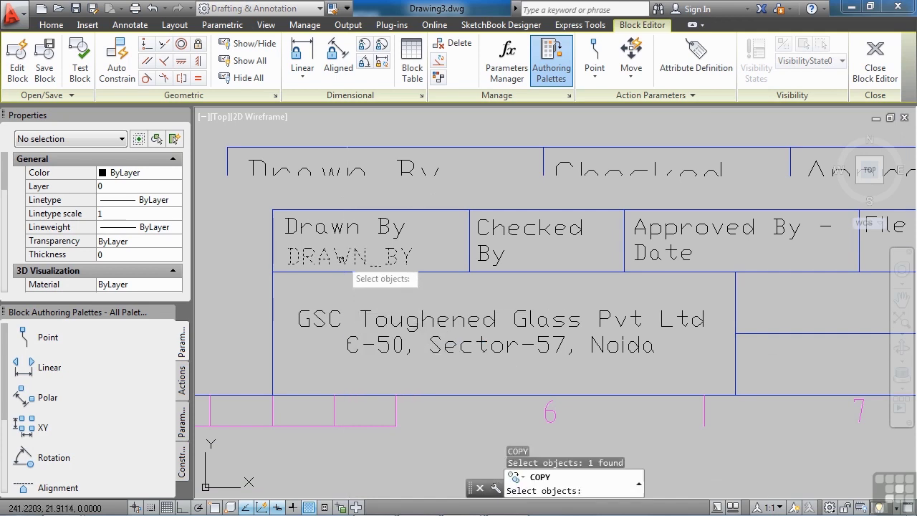
left_click(336, 255)
key("Return")
left_click(334, 255)
scroll(548, 240, "up", 3)
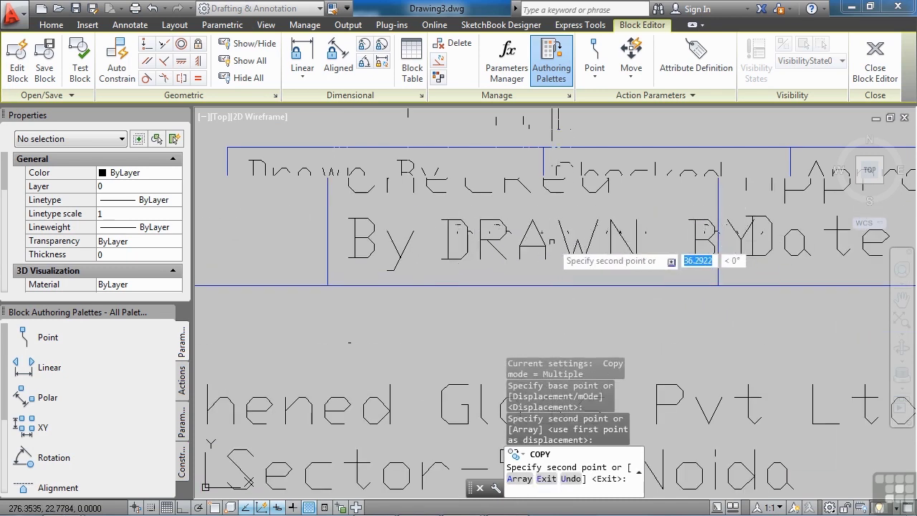
left_click(537, 246)
key("Return")
Redefine the attribute copied into the Checked By cell with tag CHECKED_BY, prompt check By and default checker
left_click(540, 238)
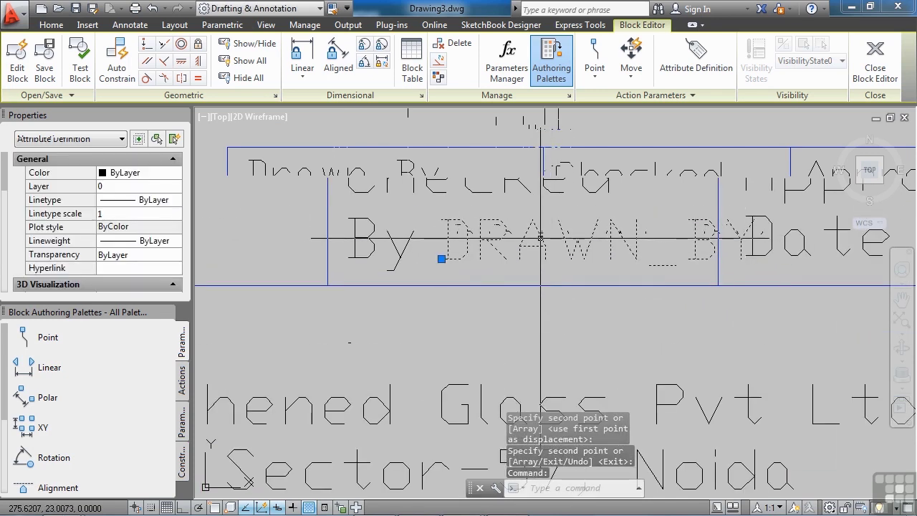
double_click(540, 238)
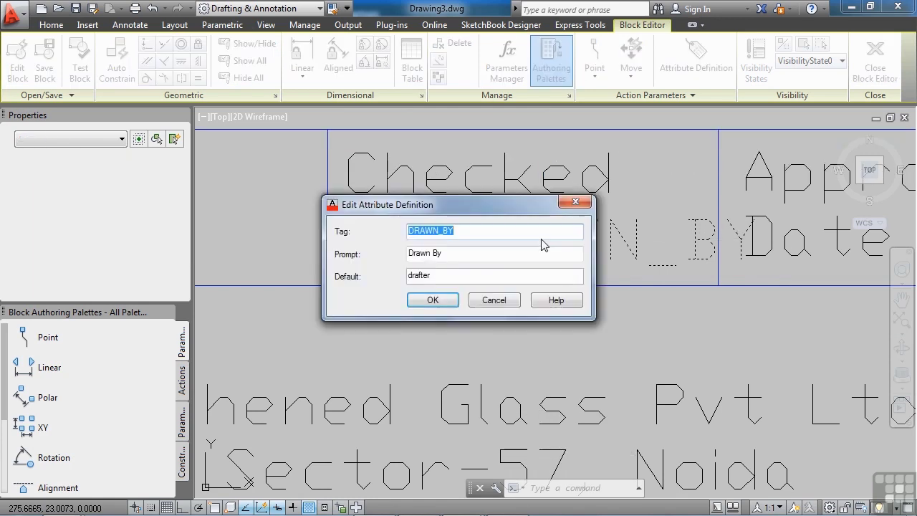
left_click(440, 230)
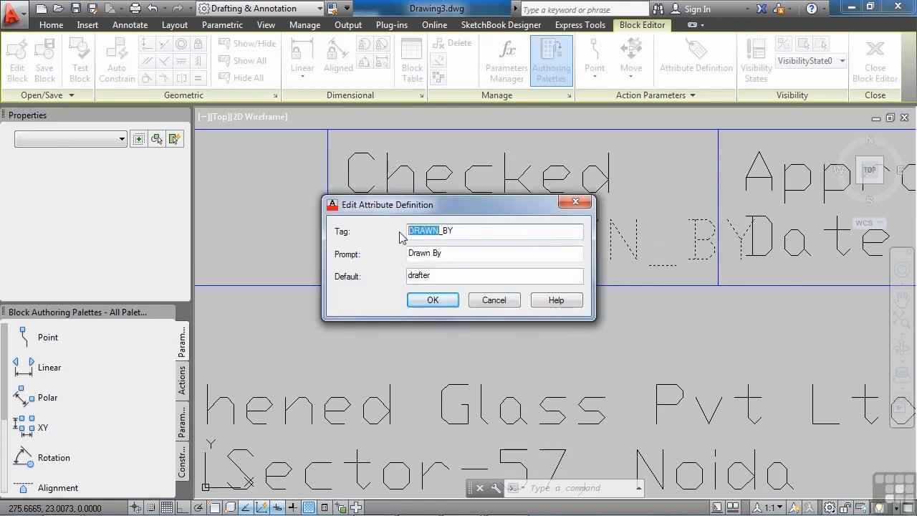
type("CHECKE")
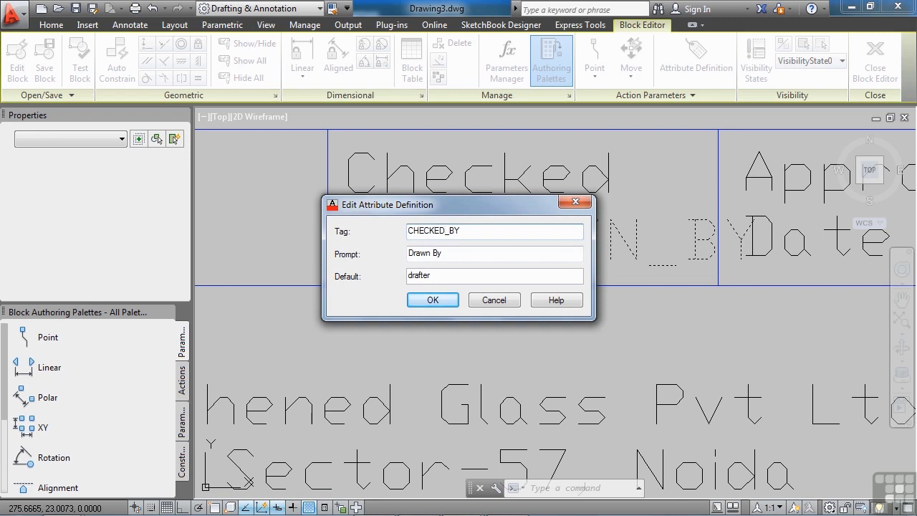
left_click_drag(431, 252, 398, 253)
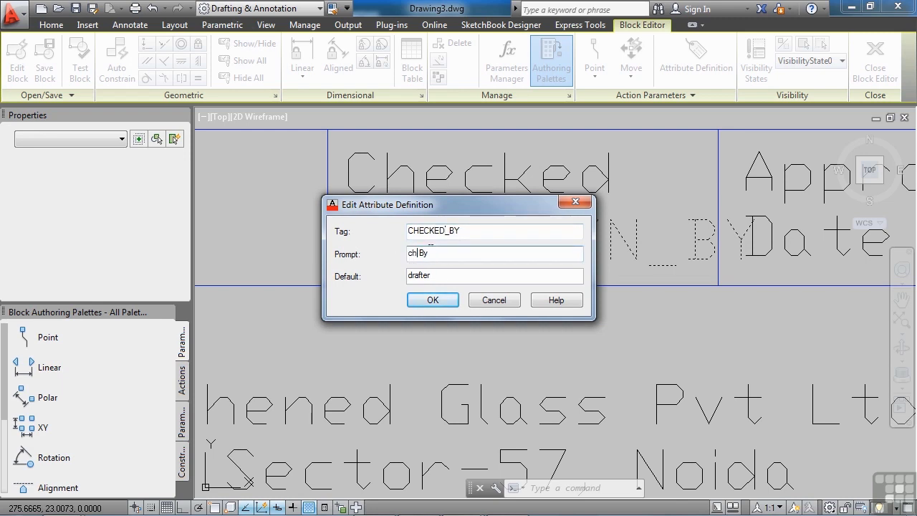
left_click_drag(436, 275, 399, 276)
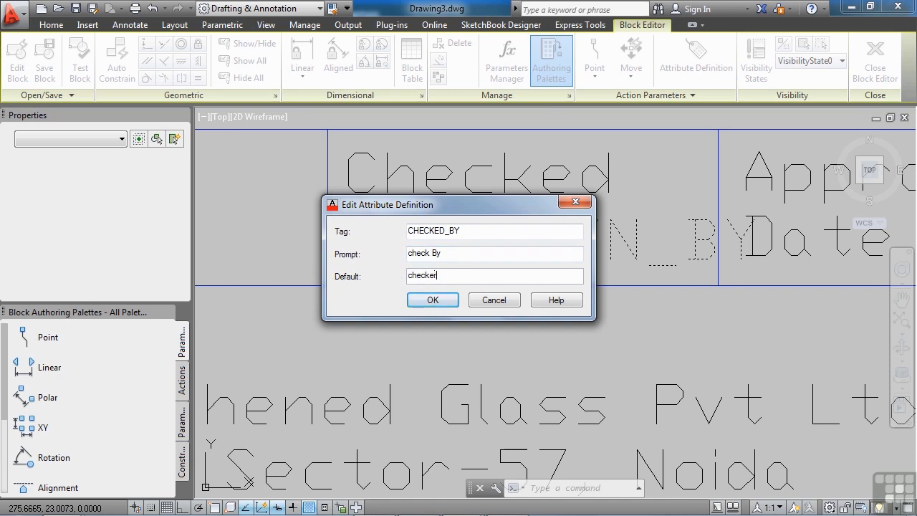
type("checker")
left_click(420, 300)
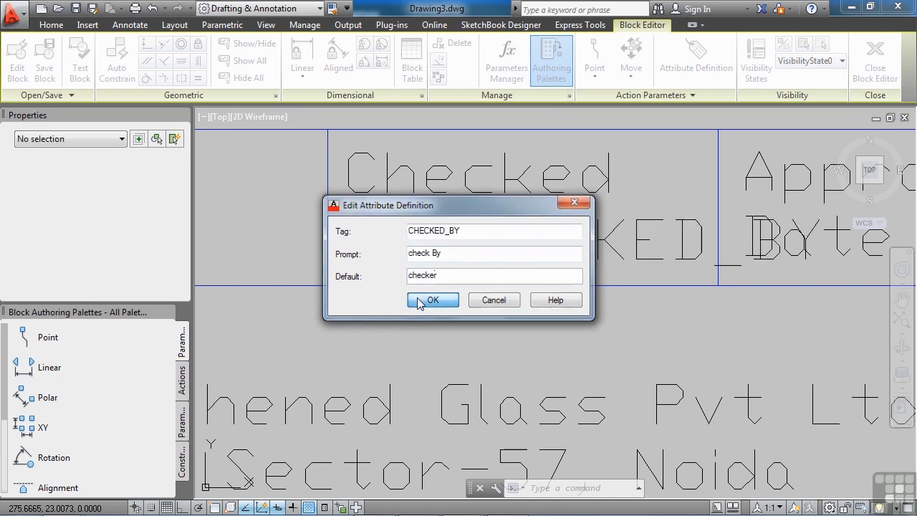
Copy the CHECKED_BY attribute horizontally into the Date cell of the title block
scroll(431, 285, "down", 4)
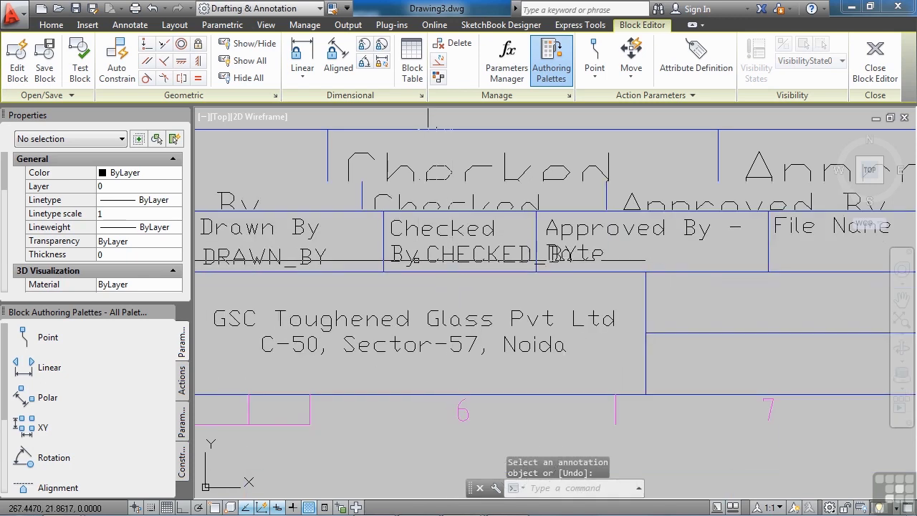
scroll(431, 262, "down", 2)
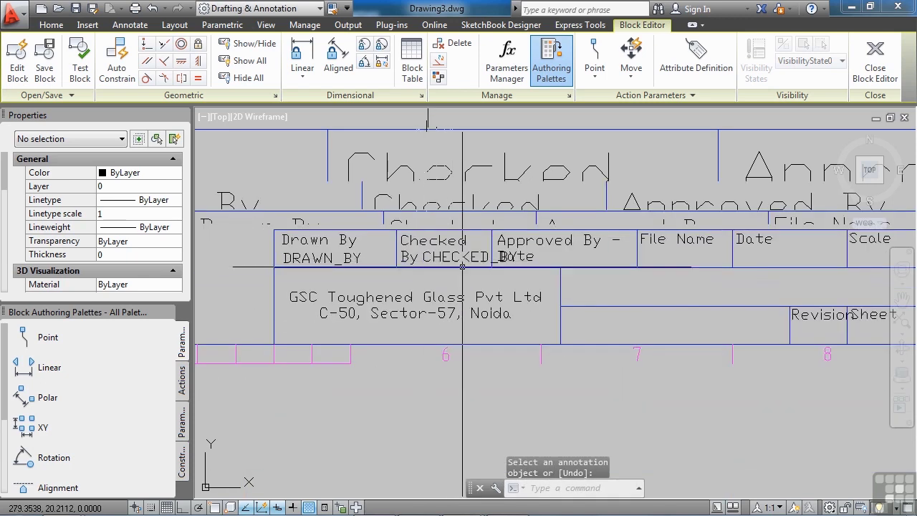
type("co")
key("Return")
left_click(498, 260)
key("Return")
middle_click_drag(636, 271, 614, 272)
left_click(613, 271)
scroll(648, 258, "up", 2)
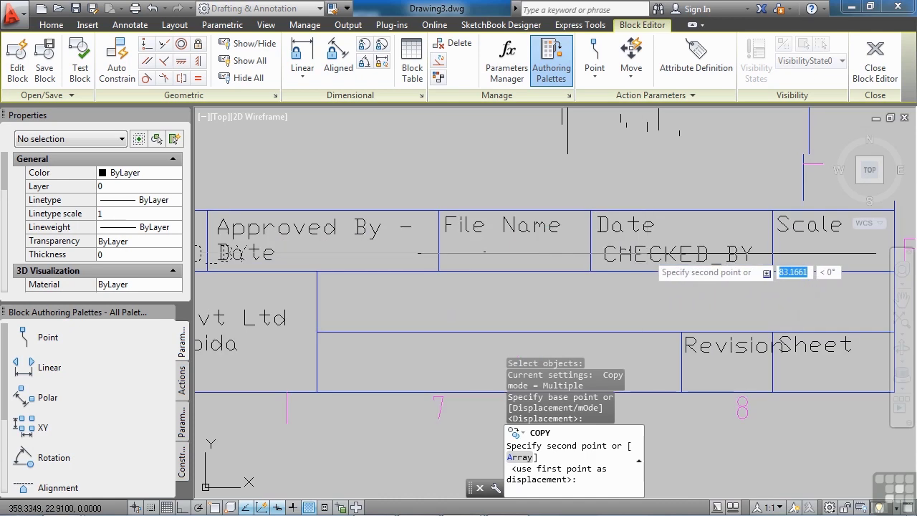
left_click(650, 262)
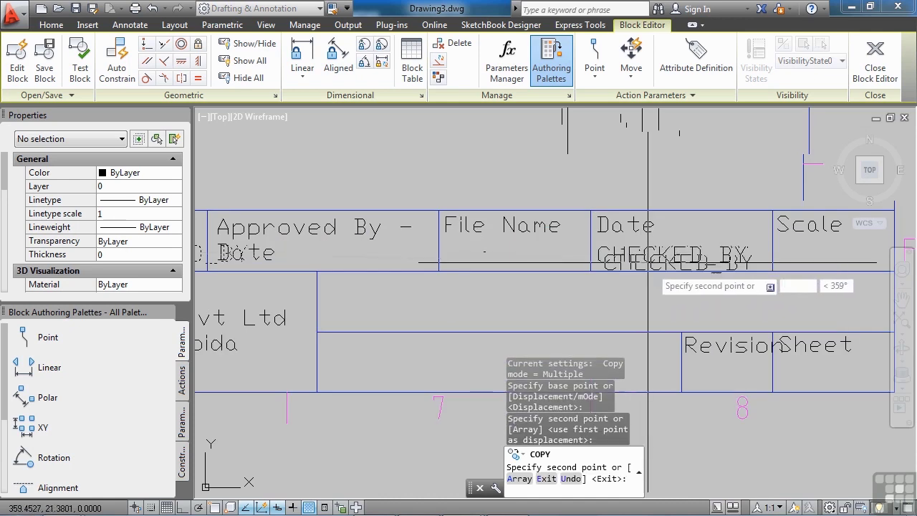
scroll(653, 273, "up", 2)
key("Return")
Set the tag, prompt and default of the attribute in the Date cell to date
double_click(651, 251)
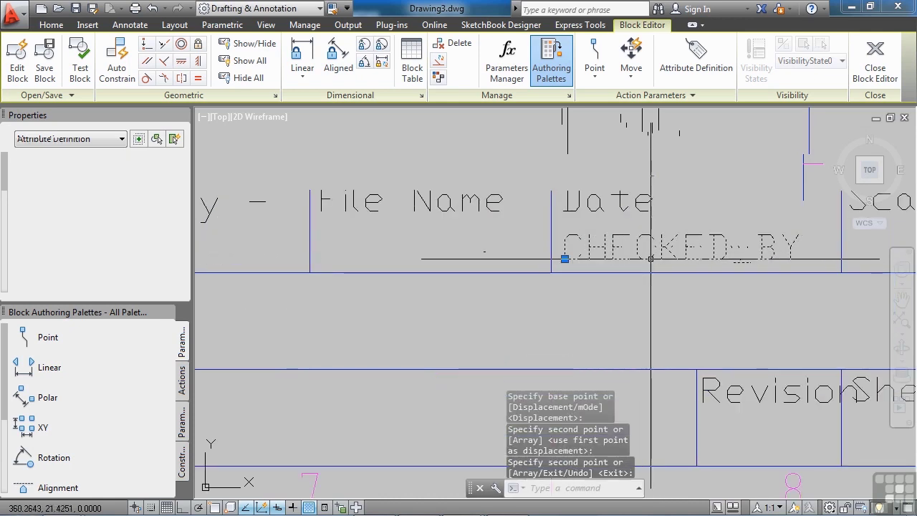
type("date")
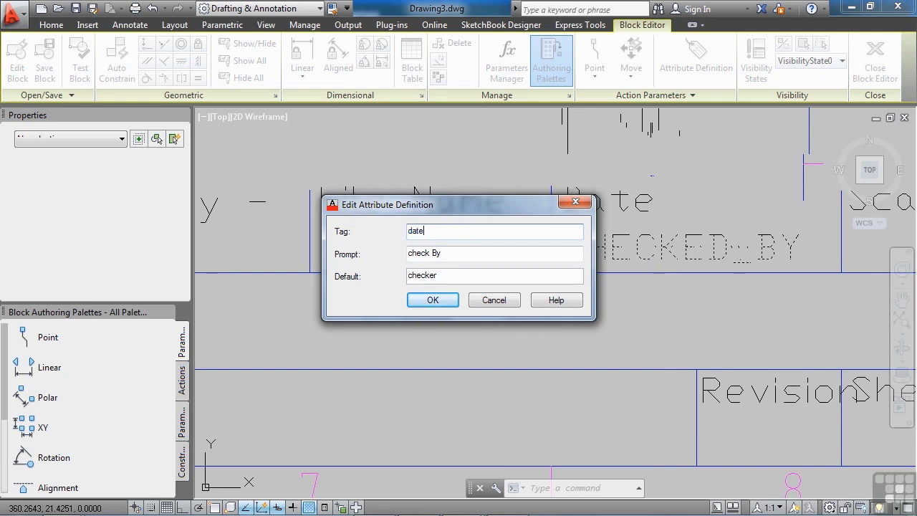
key("Caps_Lock")
key("Tab")
type("date")
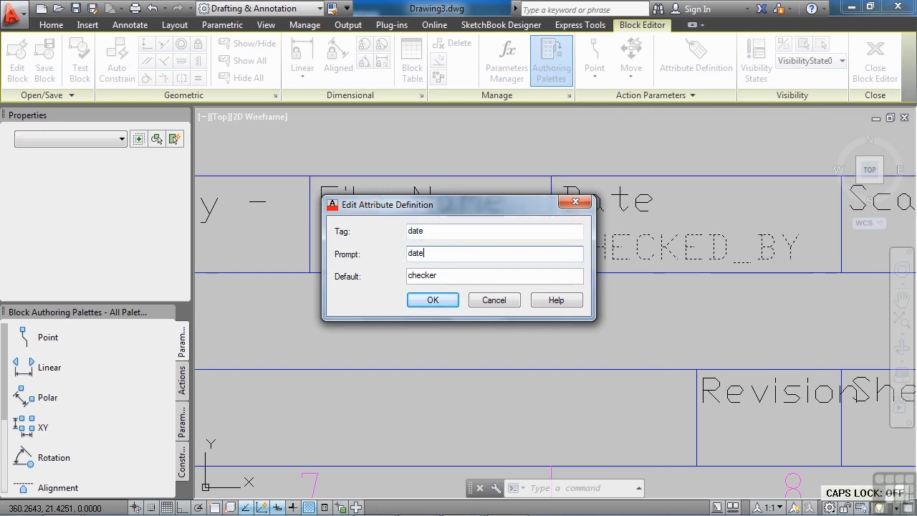
key("Tab")
type("date")
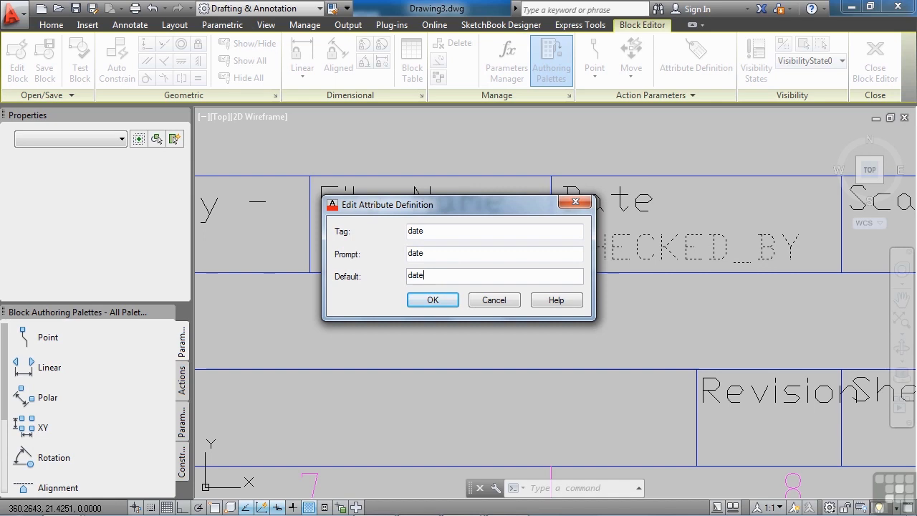
left_click(432, 300)
Copy the DATE attribute into the Sheet cell, beneath the Sheet label
scroll(581, 256, "down", 3)
type("co")
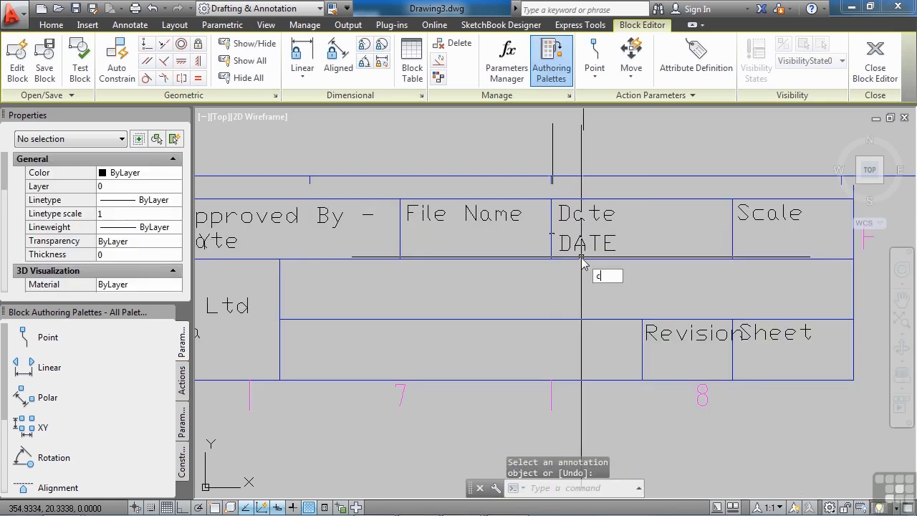
key("Return")
left_click(582, 248)
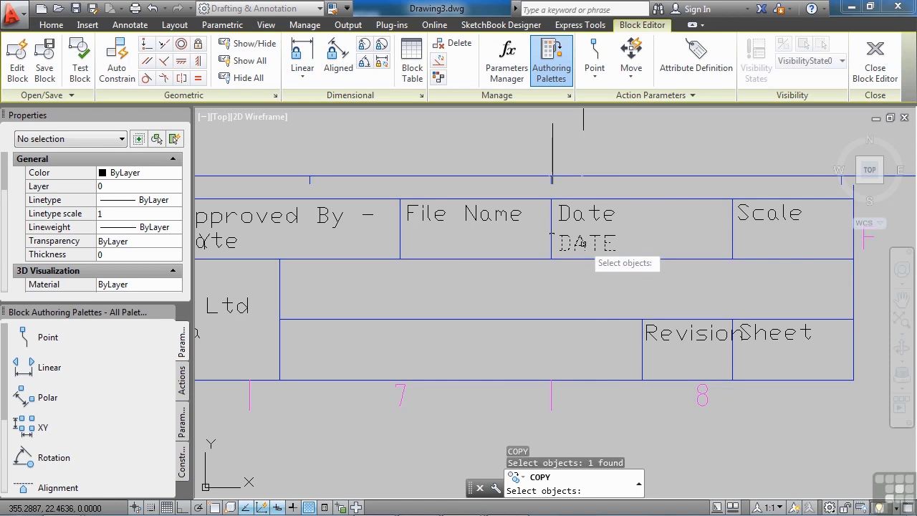
key("Return")
left_click(575, 242)
left_click(760, 360)
scroll(831, 398, "up", 4)
key("Return")
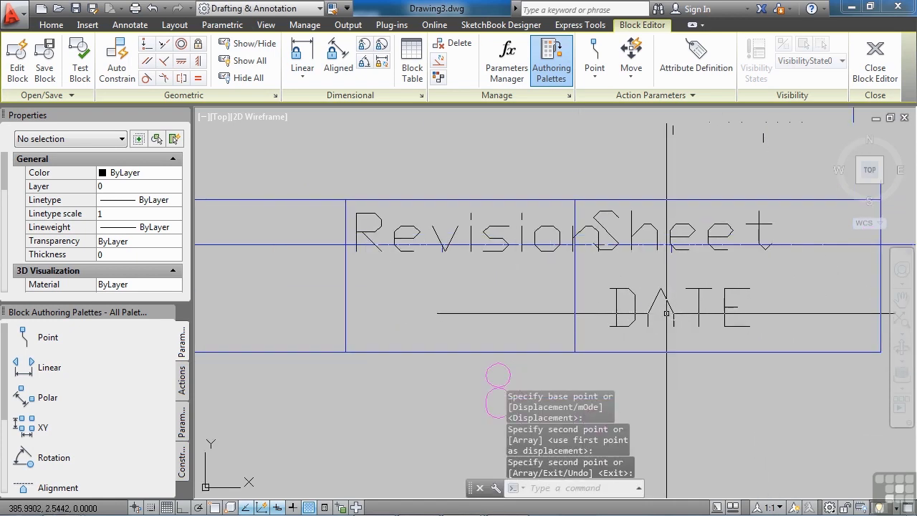
Redefine the attribute in the Sheet cell with tag sheet_no, prompt sheet number and default sheet_no
double_click(667, 317)
type("s")
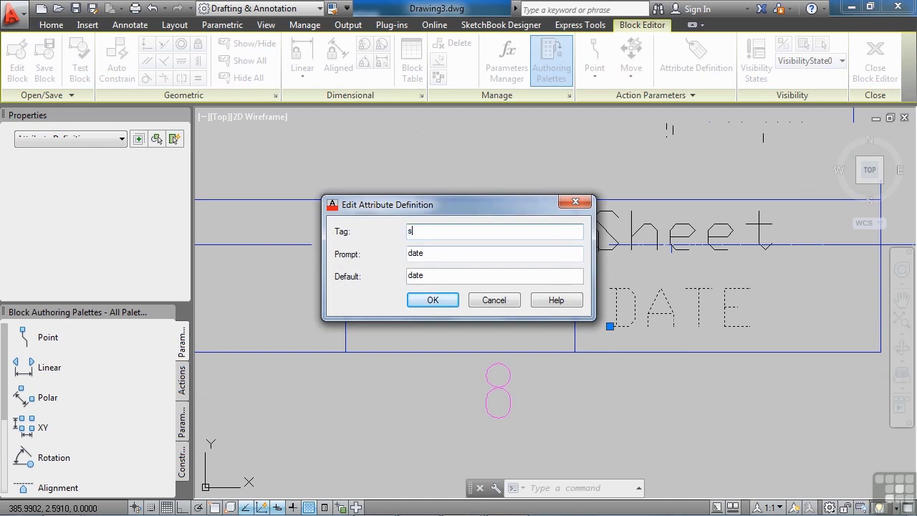
type("heet_no")
key("Tab")
type("sheet number")
key("Tab")
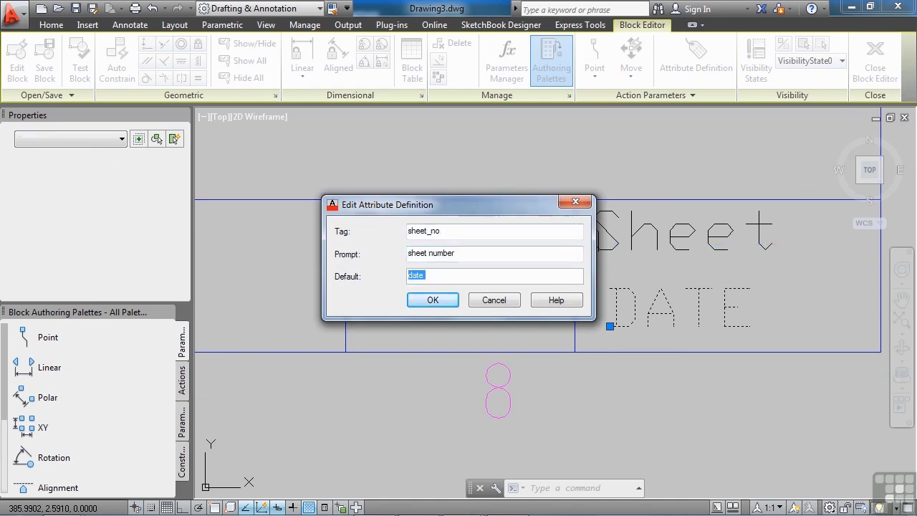
type("sheet_no")
left_click(432, 299)
Delete the company name and address text from the large cell below the Drawn By and Checked By entries
scroll(430, 290, "down", 6)
middle_click_drag(396, 272, 650, 279)
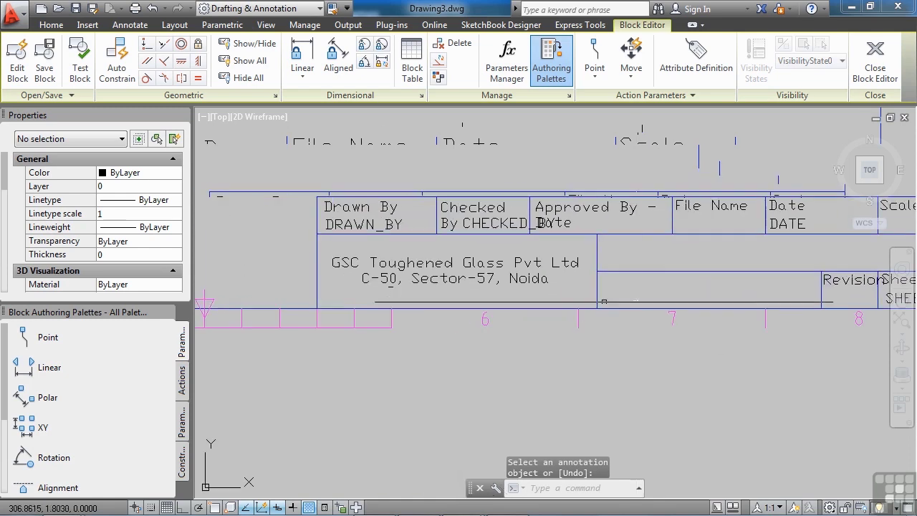
key("Escape")
left_click(479, 263)
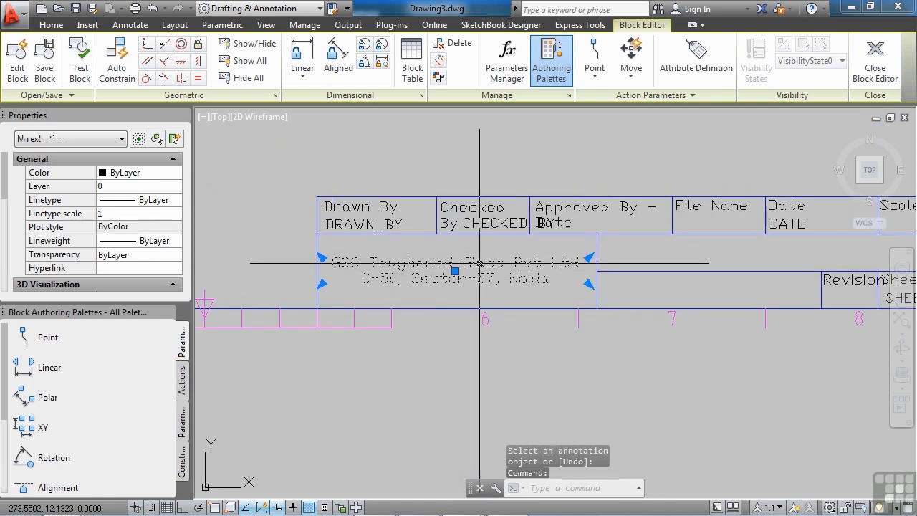
key("Delete")
Copy the DRAWN_BY attribute into the middle of the emptied company cell
type("c")
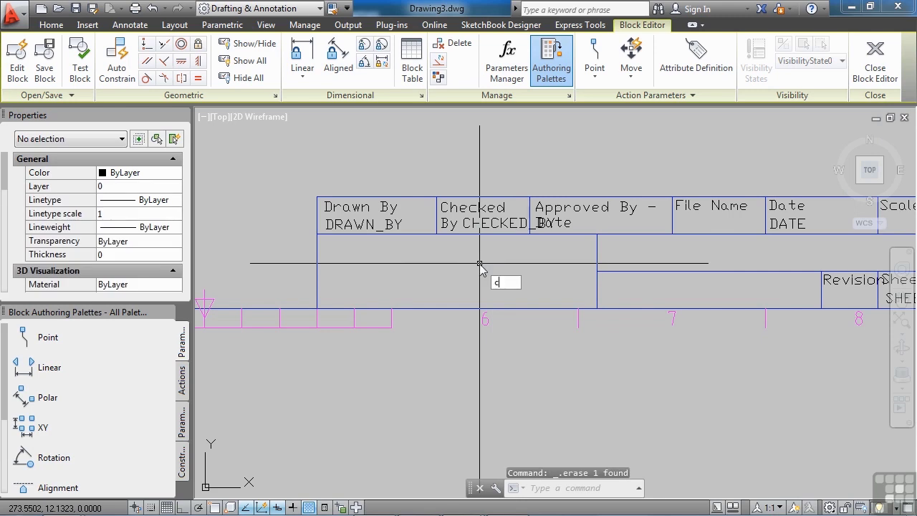
key("Return")
left_click(354, 223)
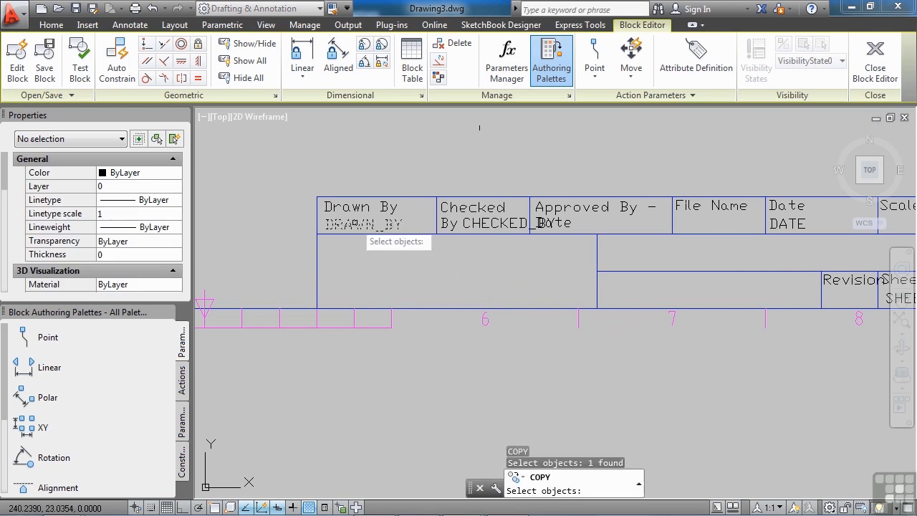
key("Return")
left_click(354, 223)
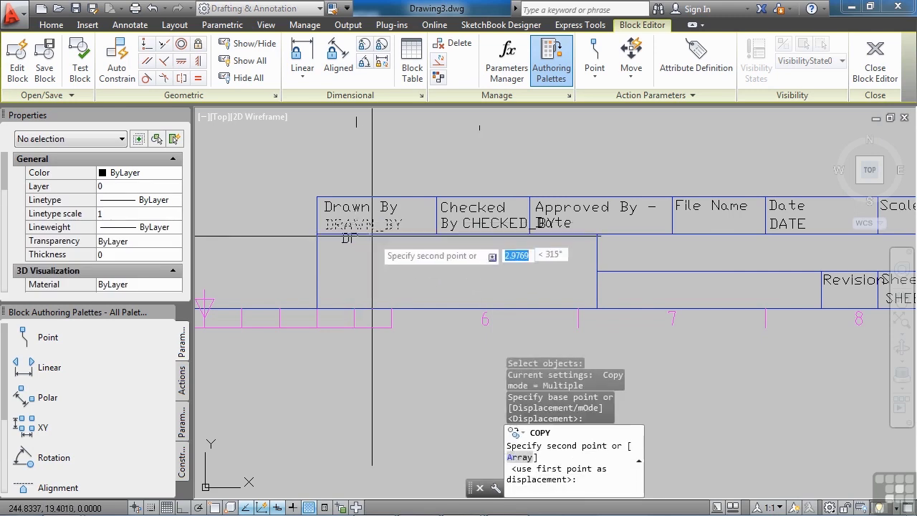
left_click(445, 271)
key("Return")
Set the tag, prompt and default of the attribute in the large empty cell to drawing_name
double_click(447, 273)
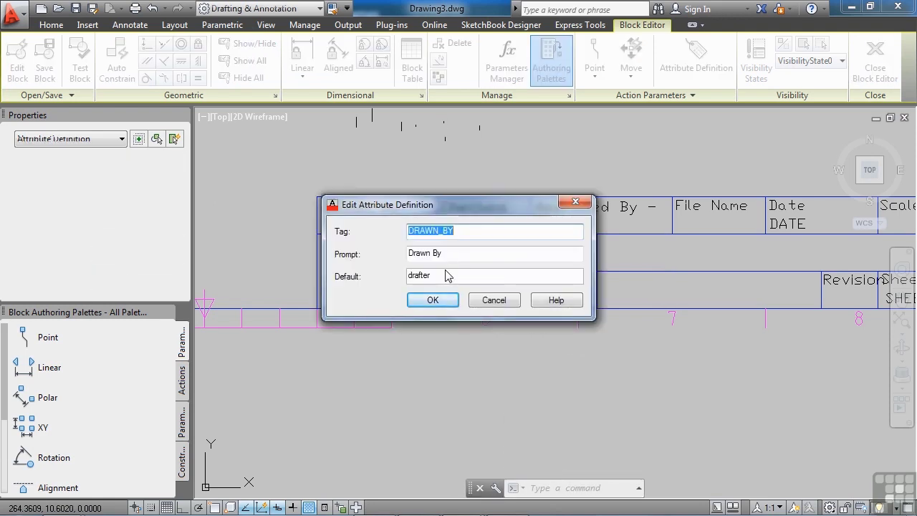
type("drawing_name")
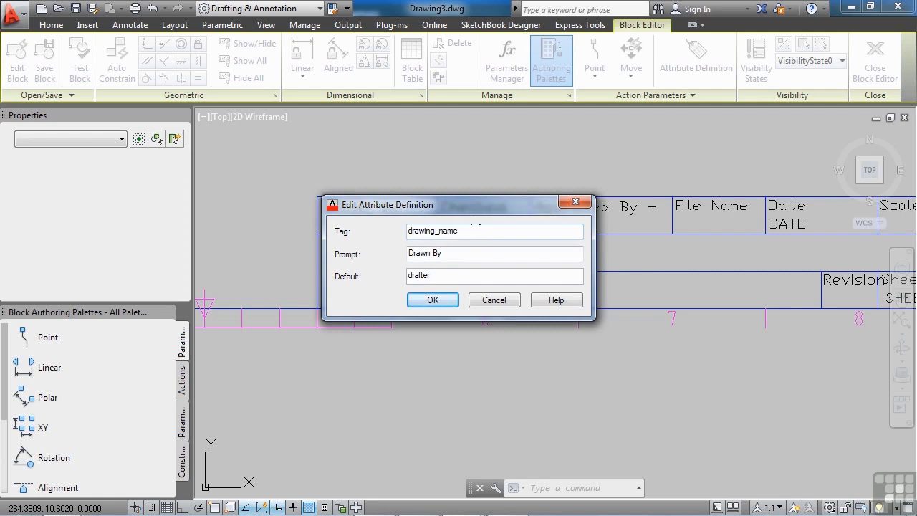
left_click_drag(471, 231, 385, 241)
key("ctrl+c")
left_click_drag(446, 254, 407, 255)
key("ctrl+v")
double_click(432, 277)
key("ctrl+v")
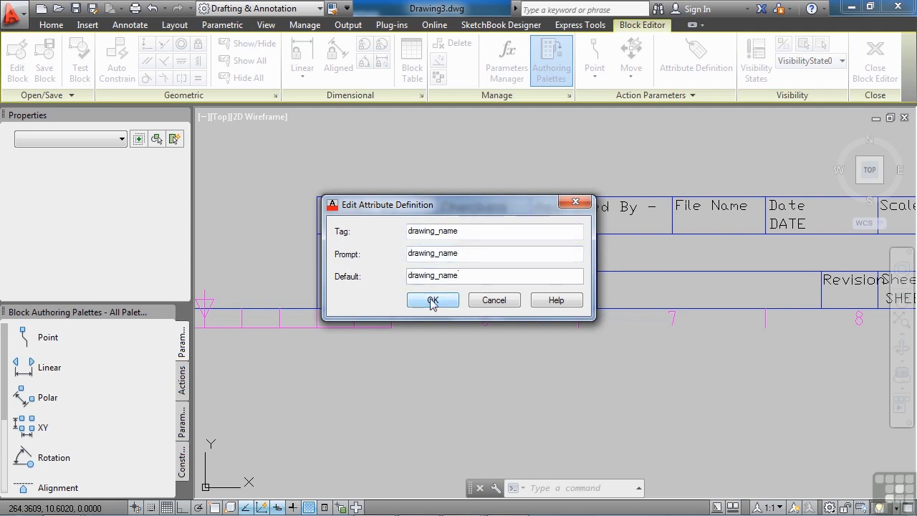
left_click(432, 301)
Close the Block Editor and save the changes to the Title block
scroll(431, 279, "down", 2)
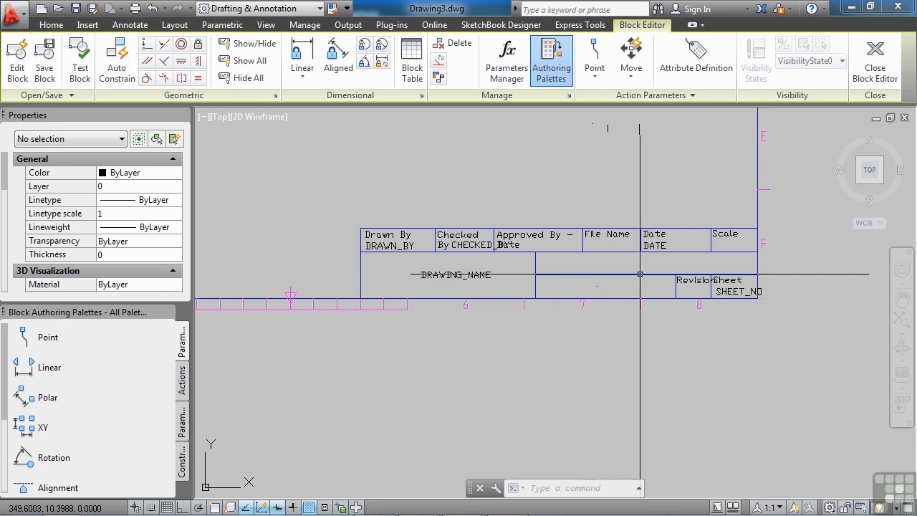
scroll(637, 304, "down", 5)
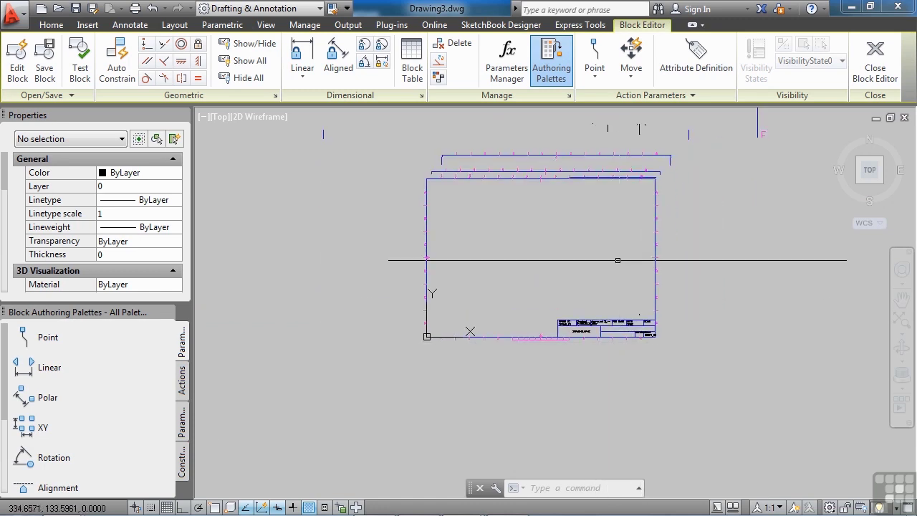
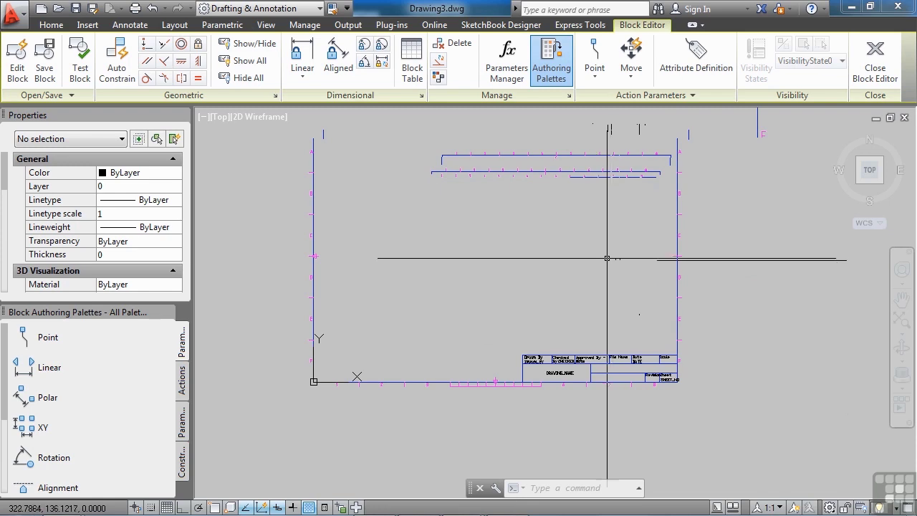
left_click(881, 79)
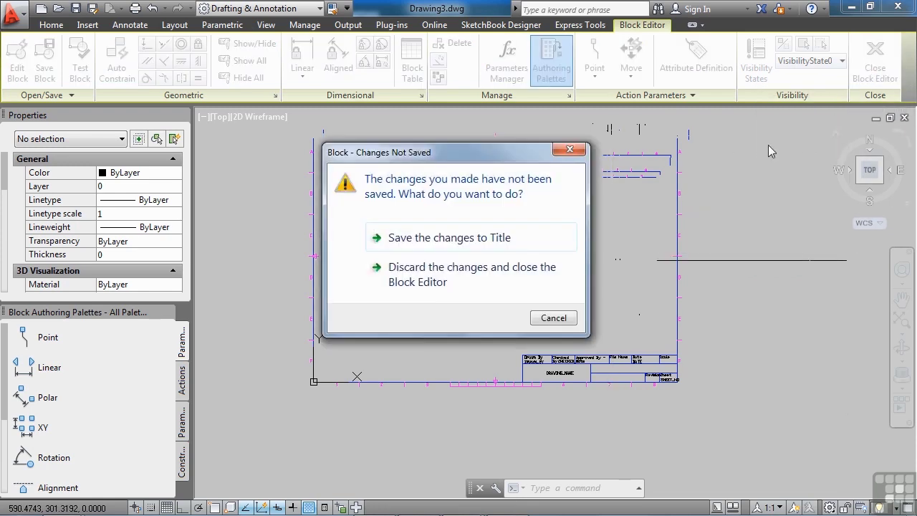
left_click(497, 240)
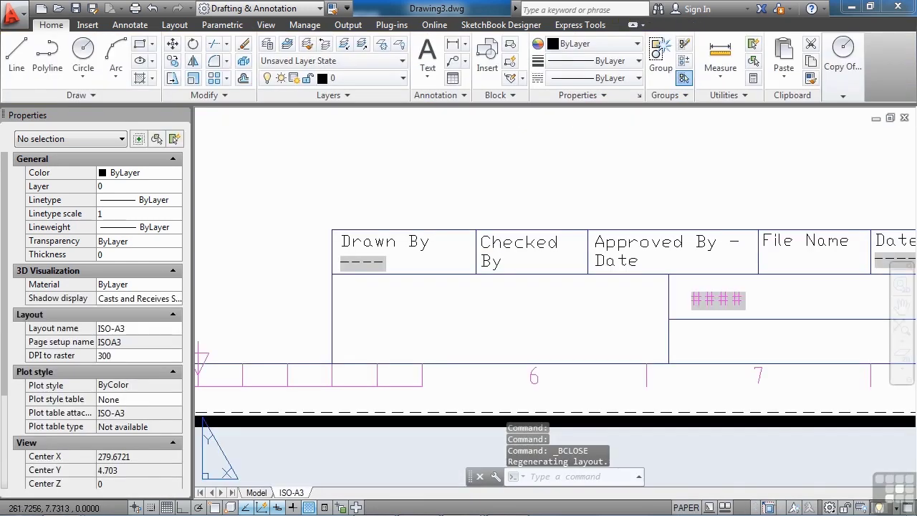
left_click(472, 265)
left_click(387, 391)
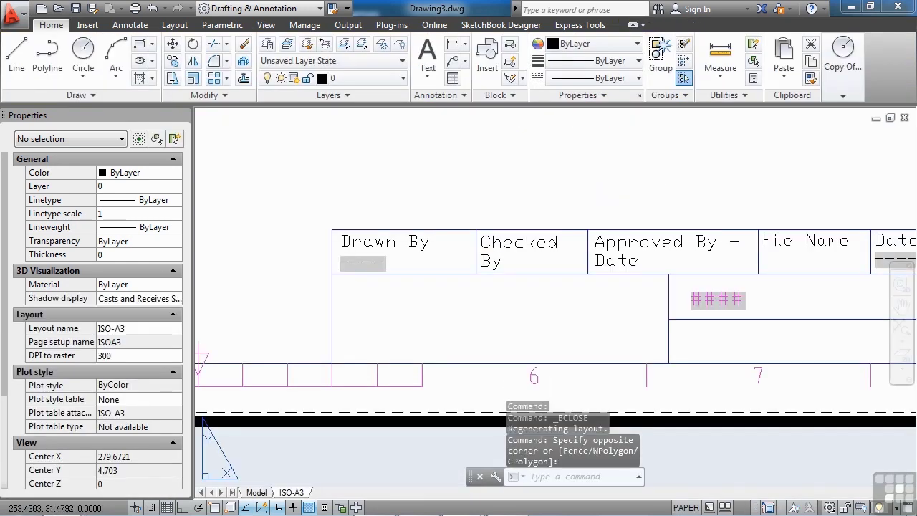
left_click(534, 377)
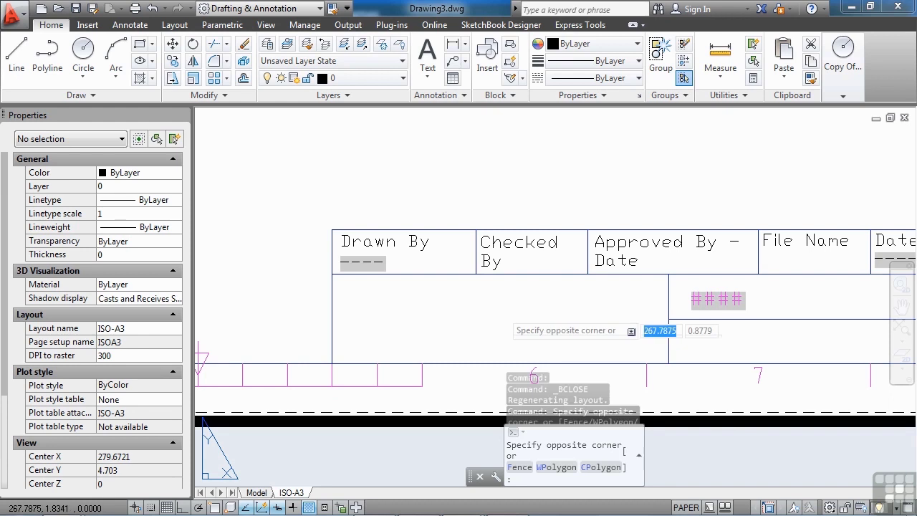
Synchronize the Title block's attributes with the Block Attribute Manager (BATTMAN)
key("Escape")
key("Escape")
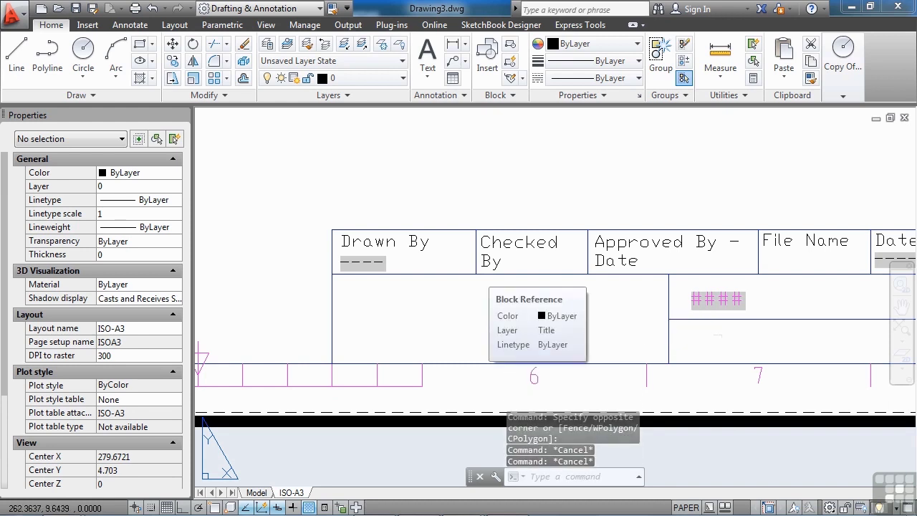
type("batt")
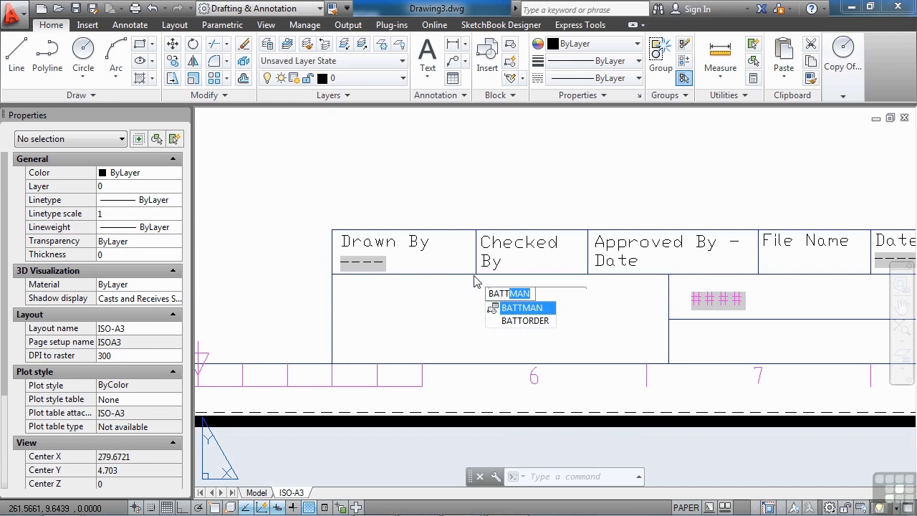
key("Return")
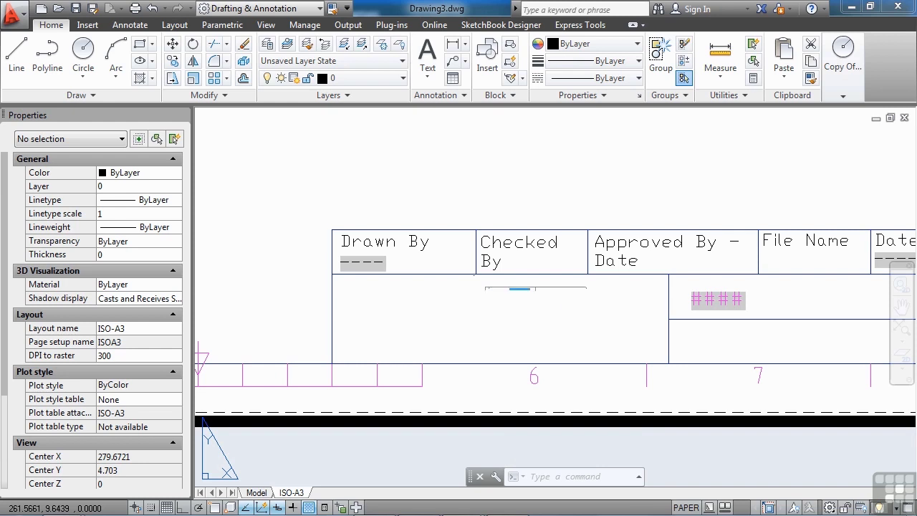
Delete the old field texts from the Drawn By, Date and Sheet cells and from the cell beside drawing_name
scroll(343, 317, "up", 1)
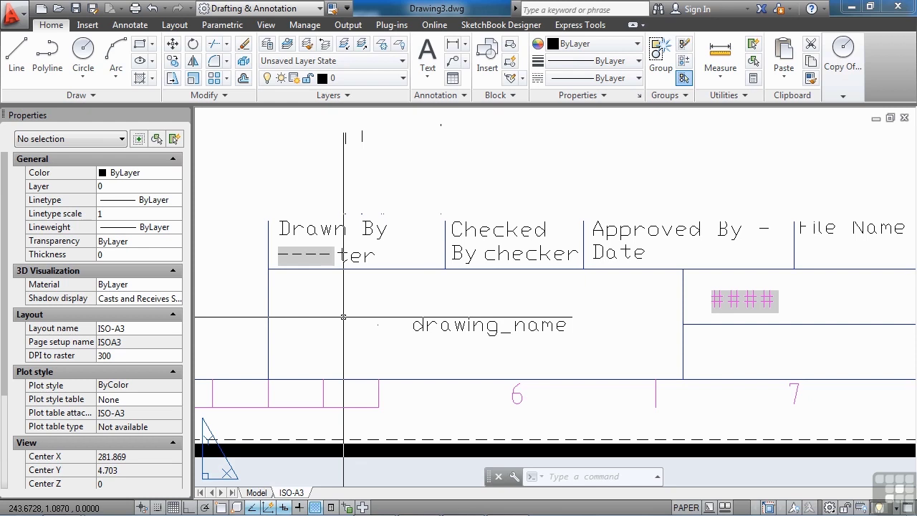
scroll(381, 296, "down", 1)
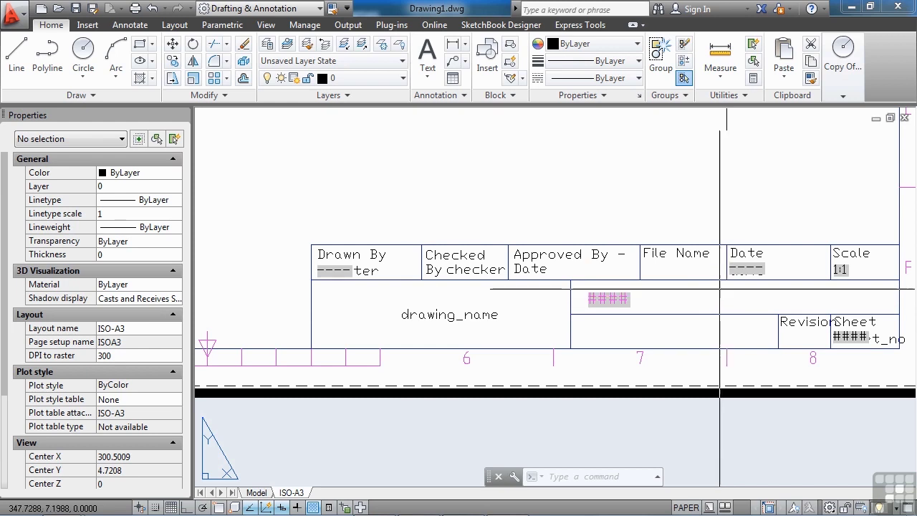
left_click(719, 288)
left_click(766, 252)
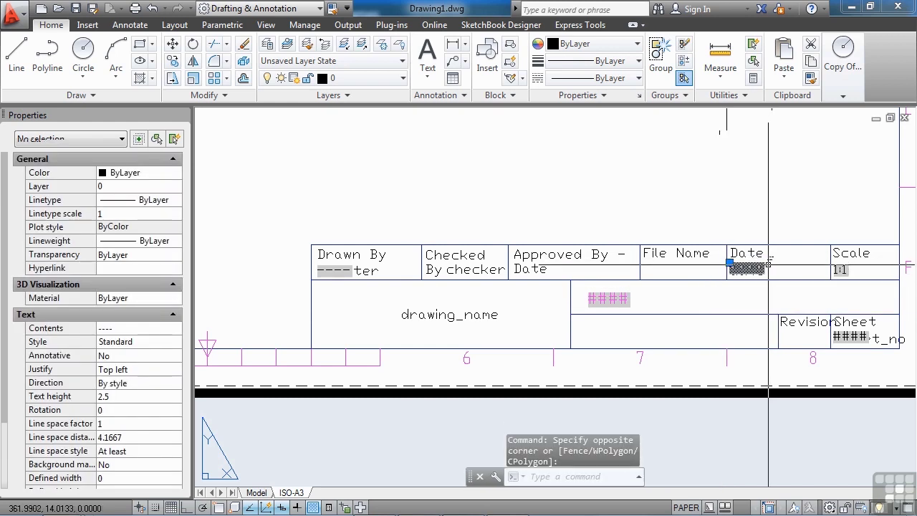
key("Delete")
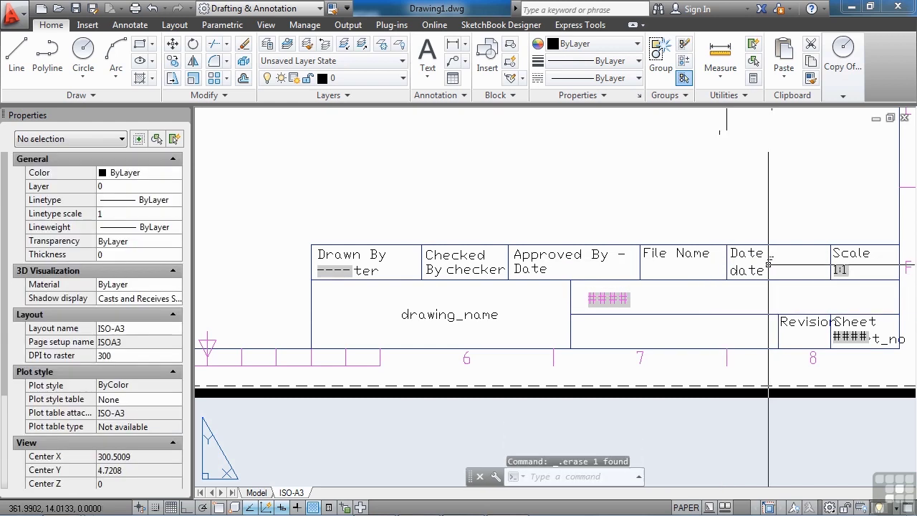
left_click(825, 324)
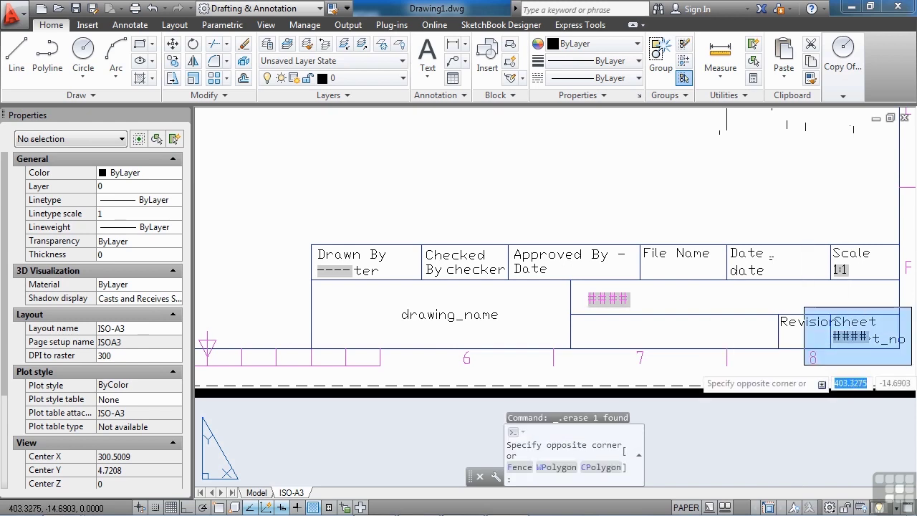
left_click(886, 362)
key("Delete")
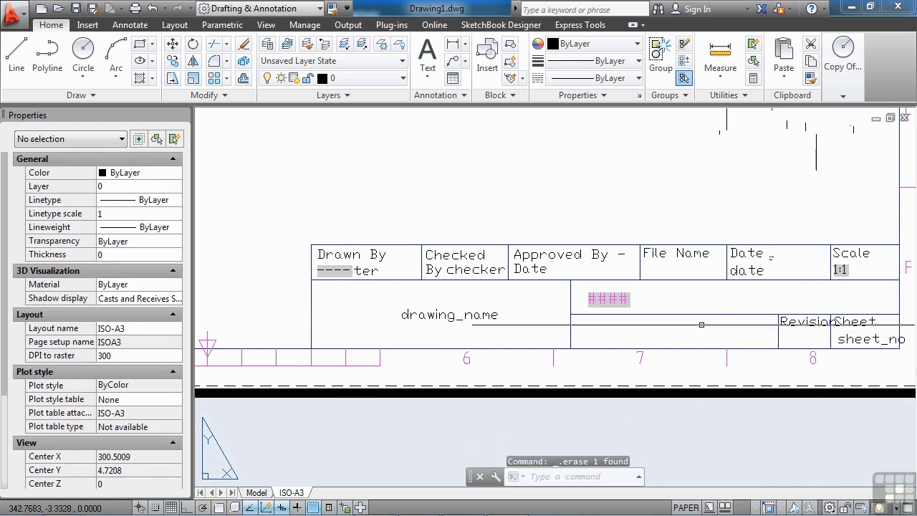
left_click(601, 297)
key("Delete")
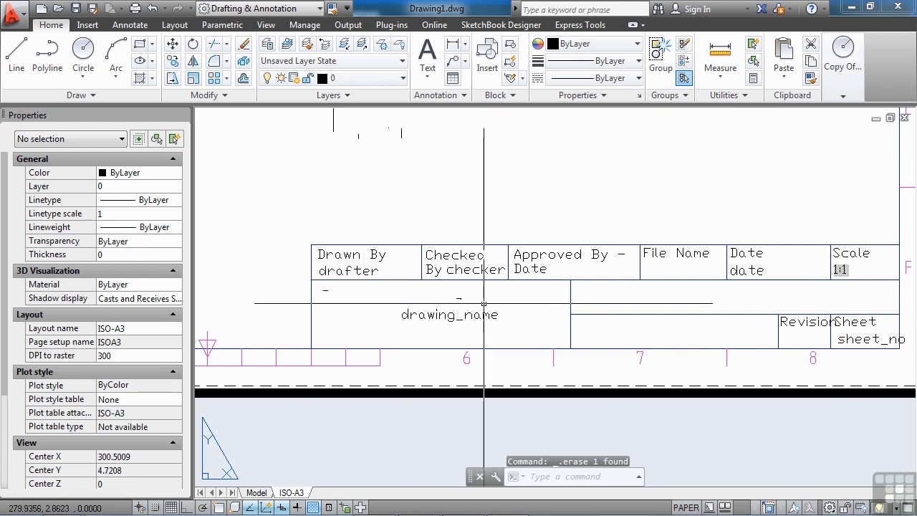
Open the Title block's attributes in the Enhanced Attribute Editor and review the tags from DRAWN_BY to the drawing name
scroll(472, 303, "down", 2)
scroll(669, 285, "up", 4)
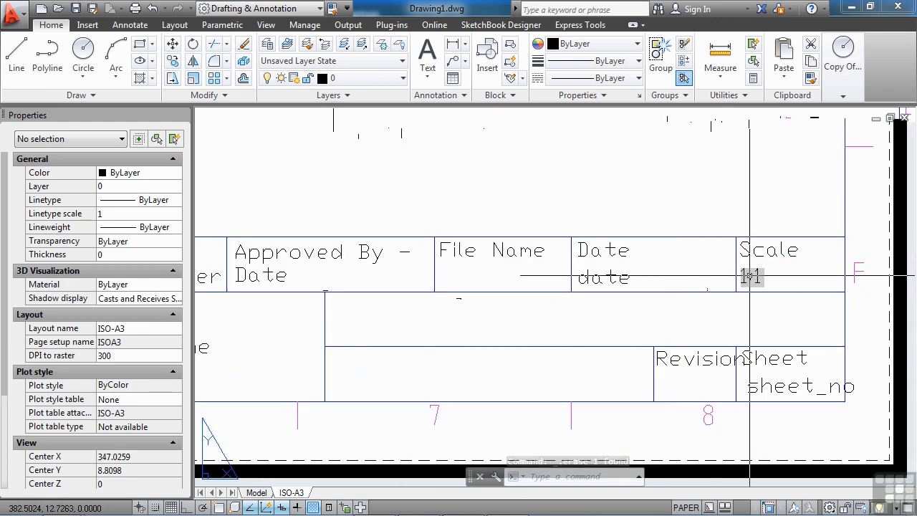
scroll(590, 261, "down", 2)
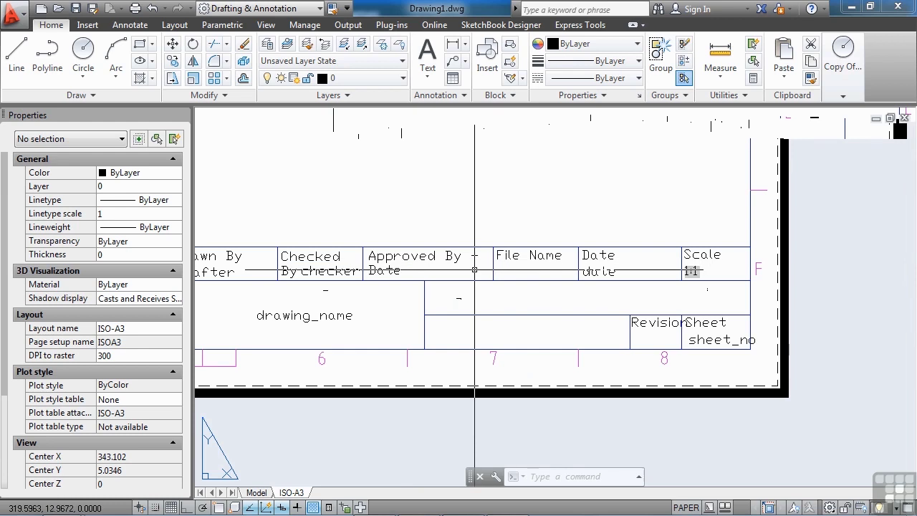
scroll(546, 229, "down", 2)
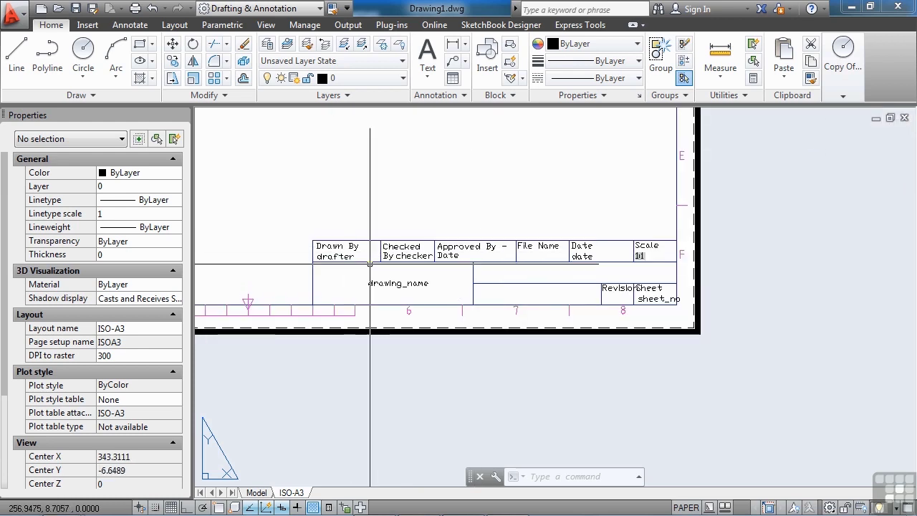
double_click(370, 265)
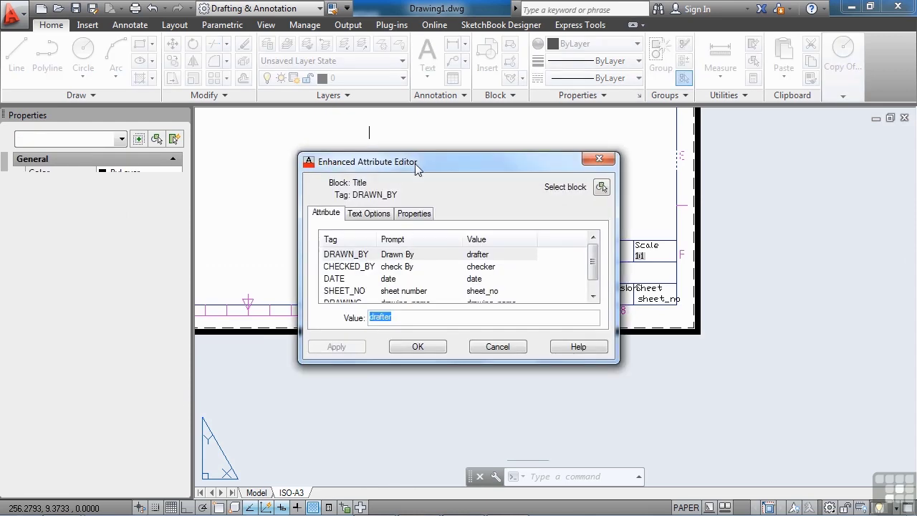
left_click(358, 256)
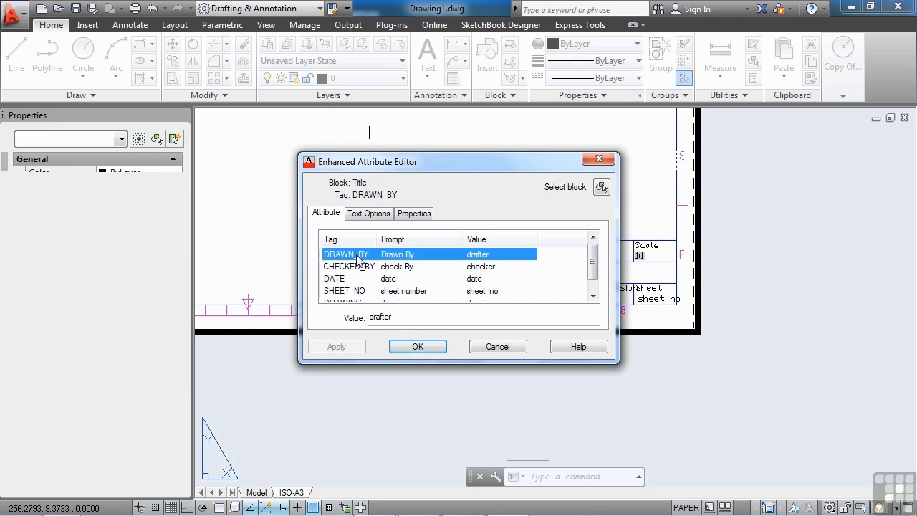
scroll(361, 290, "down", 1)
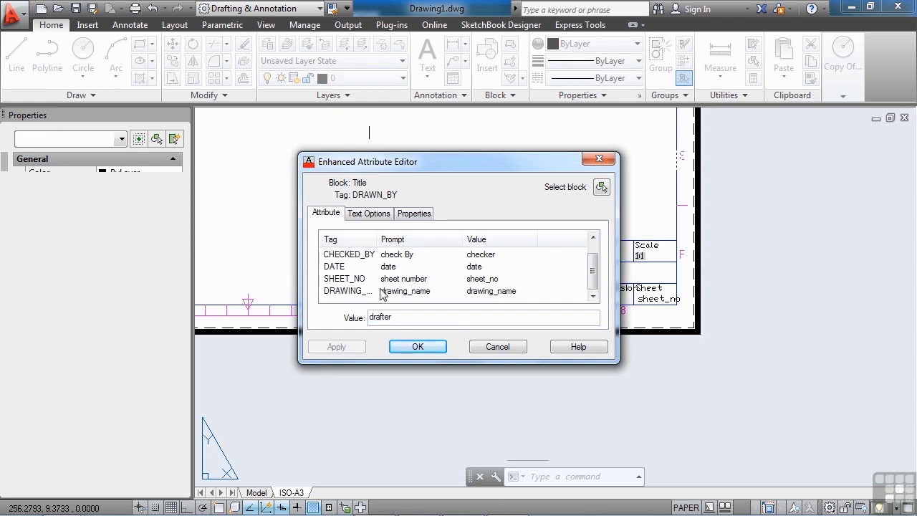
scroll(383, 295, "up", 1)
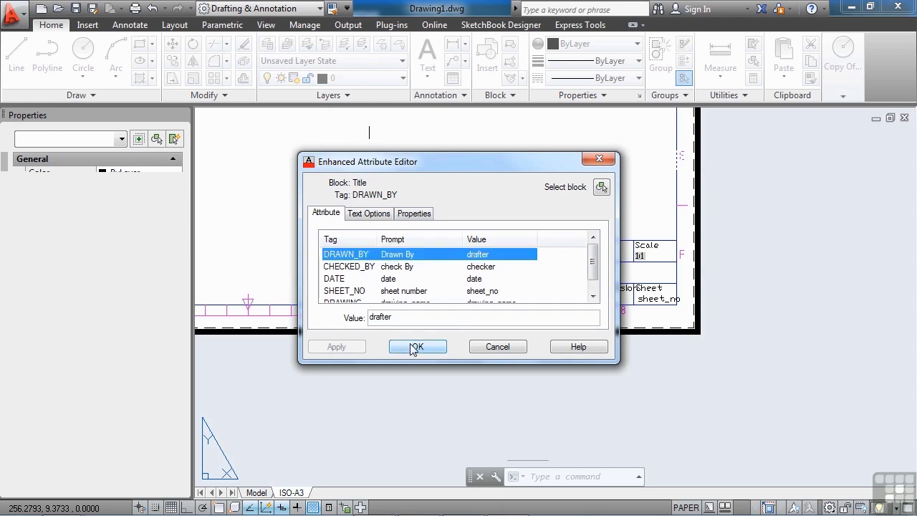
left_click(402, 317)
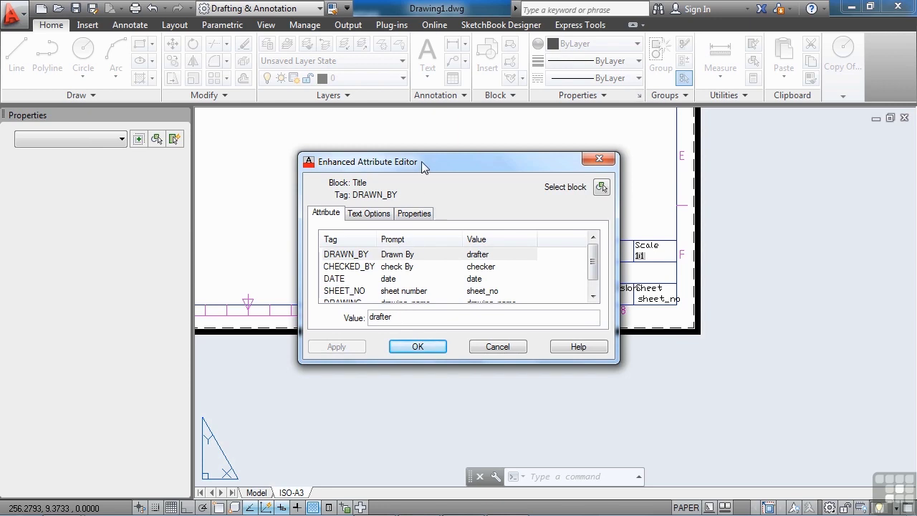
Move the attribute editor clear of the Drawn By cell and enter the drafter's initials as the DRAWN_BY value
left_click_drag(423, 166, 623, 166)
left_click_drag(597, 317, 569, 318)
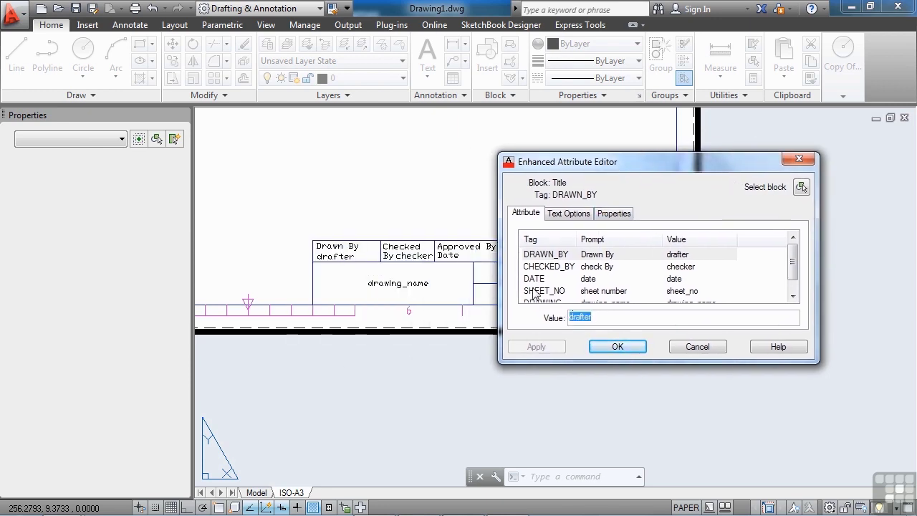
type("BCB")
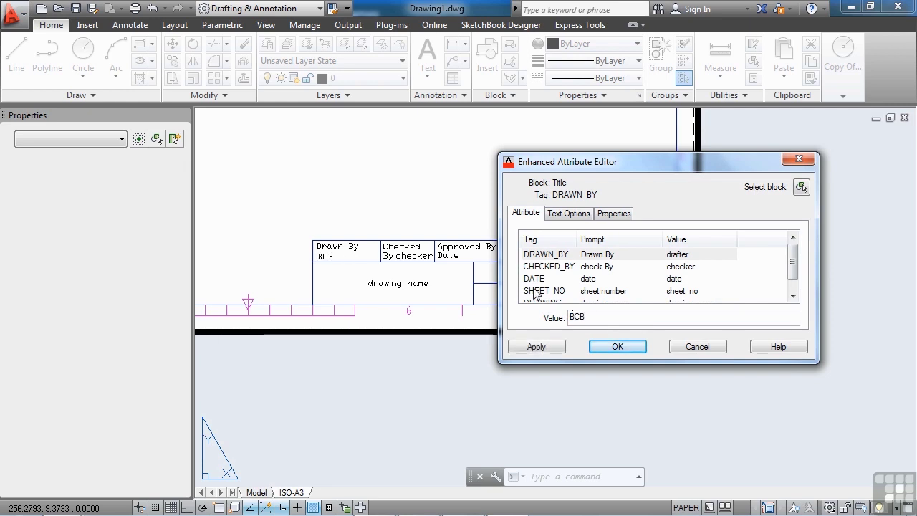
Replace the DRAWN_BY value with a SheetSetPlaceholder field of type Custom with the property name "drawn by" and apply it
double_click(582, 318)
right_click(580, 315)
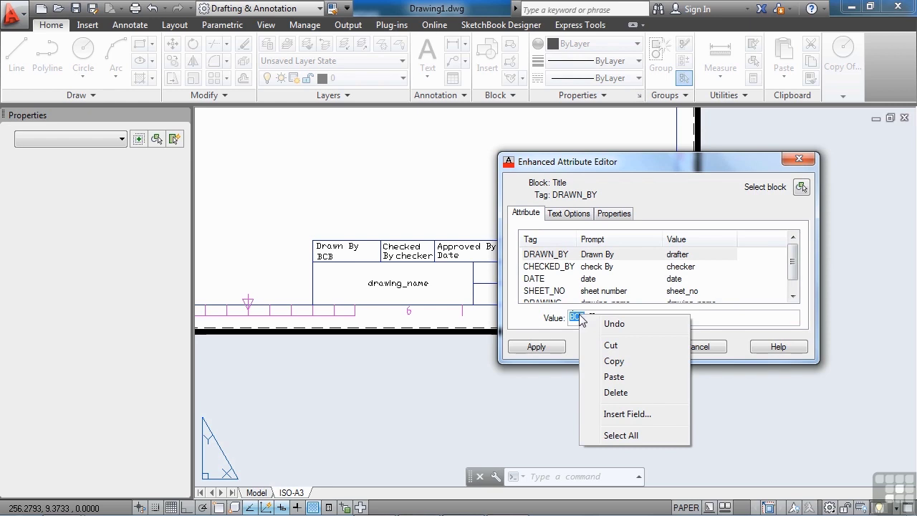
left_click(614, 413)
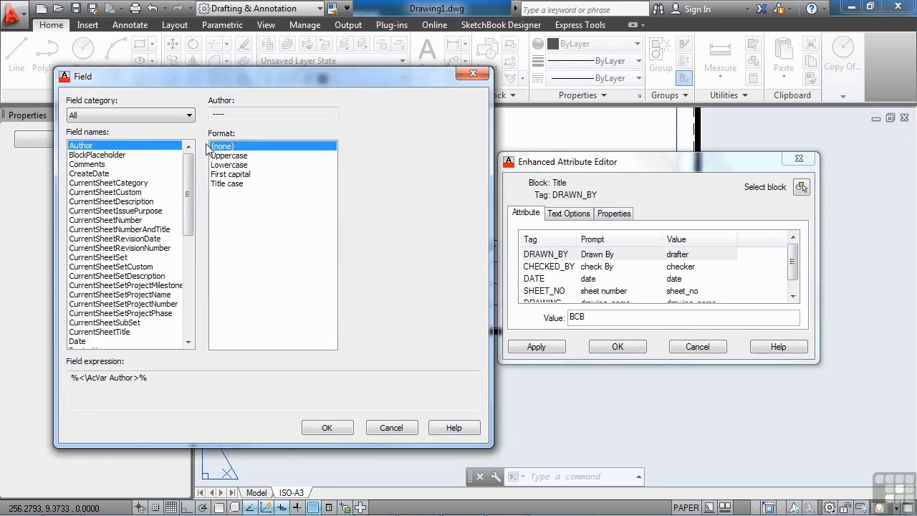
left_click(190, 116)
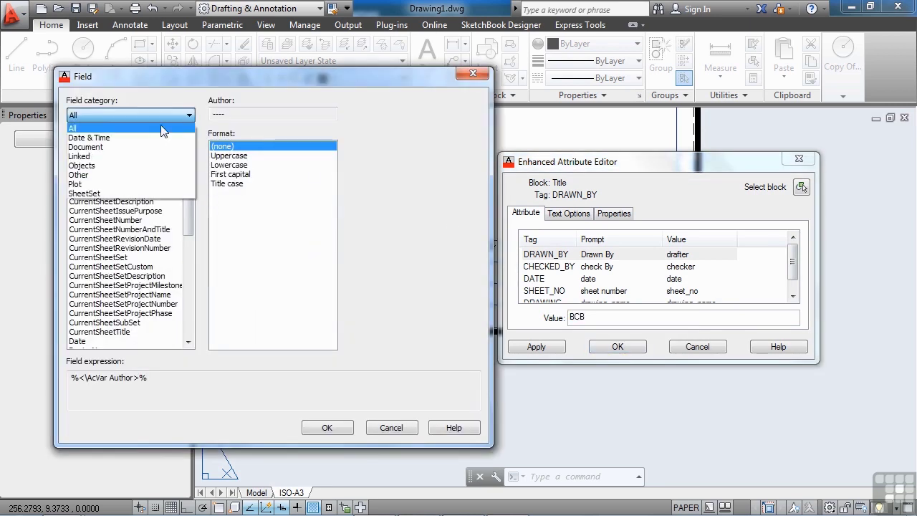
left_click(109, 193)
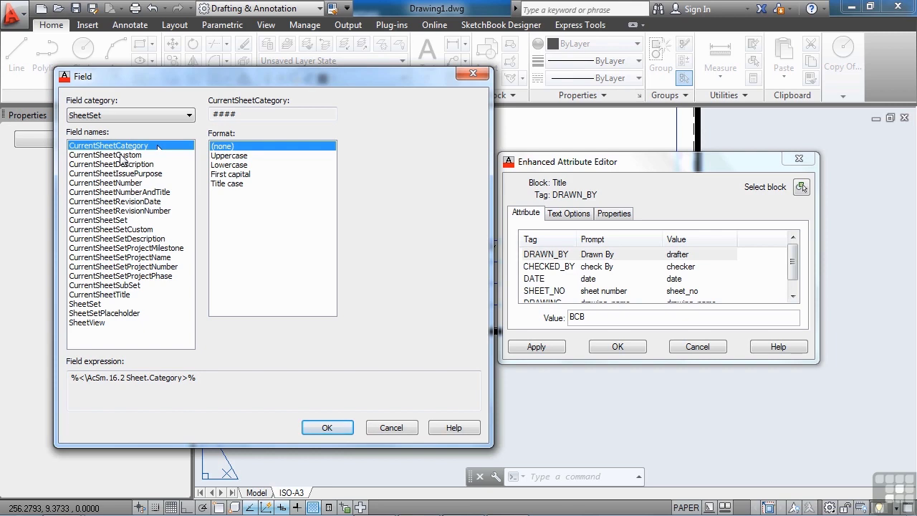
left_click(108, 314)
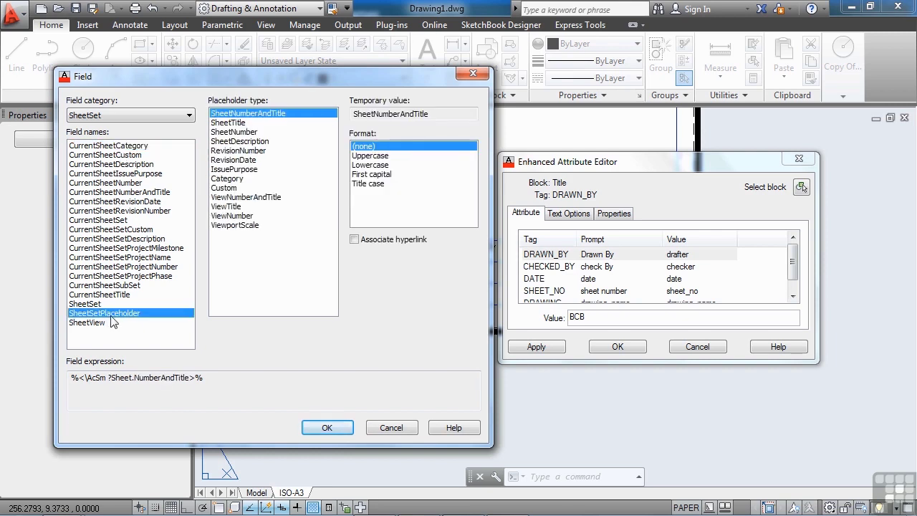
left_click(237, 190)
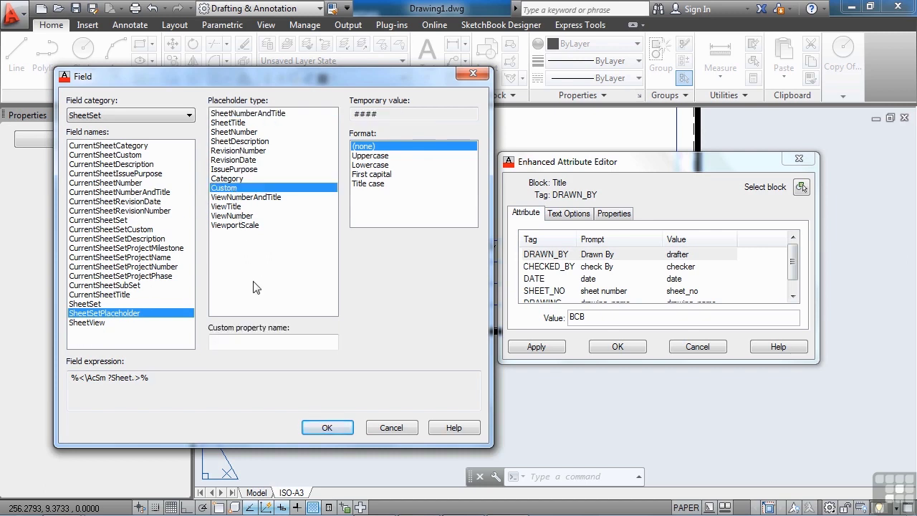
left_click(260, 339)
type("draw")
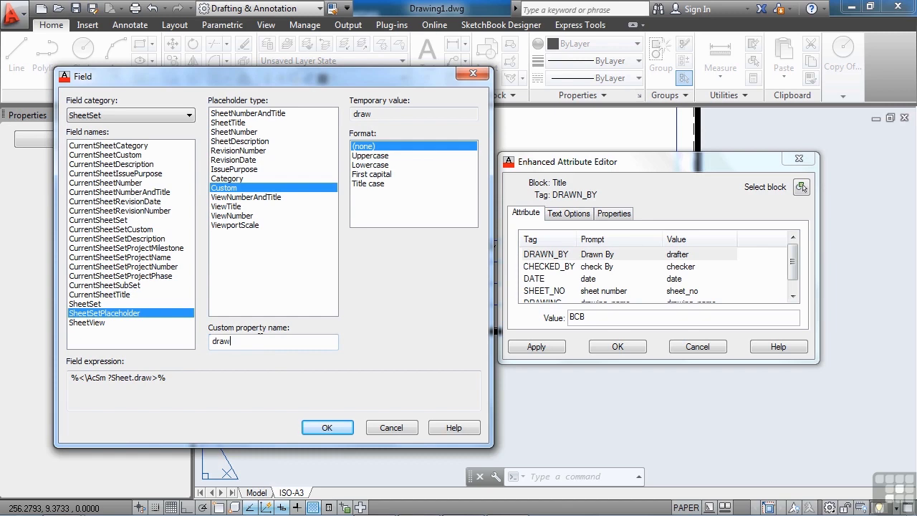
type("n by")
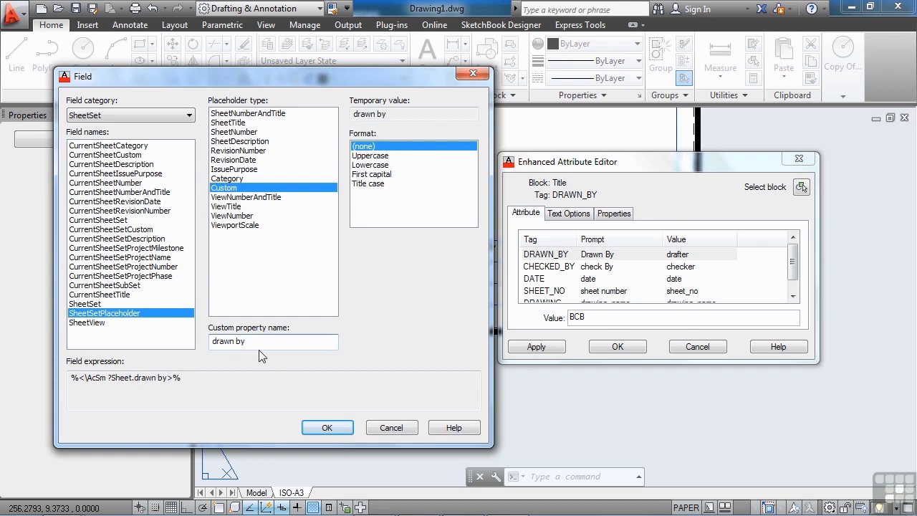
left_click(326, 427)
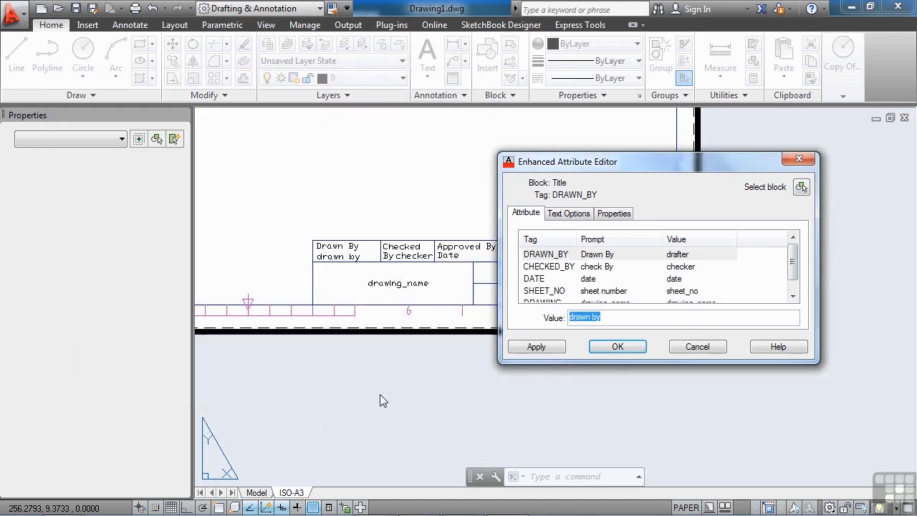
left_click(537, 347)
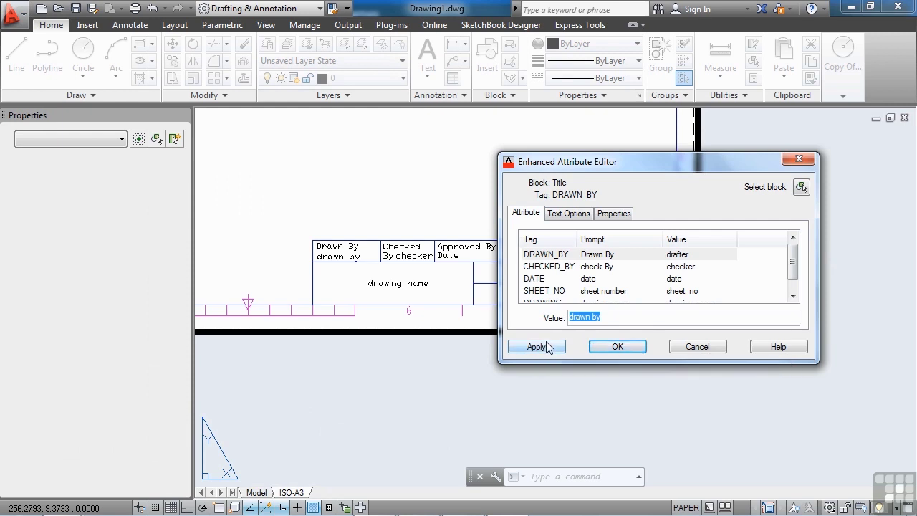
Replace the CHECKED_BY value with a Custom SheetSetPlaceholder field using the property name "checked by"
left_click(563, 267)
left_click(597, 317)
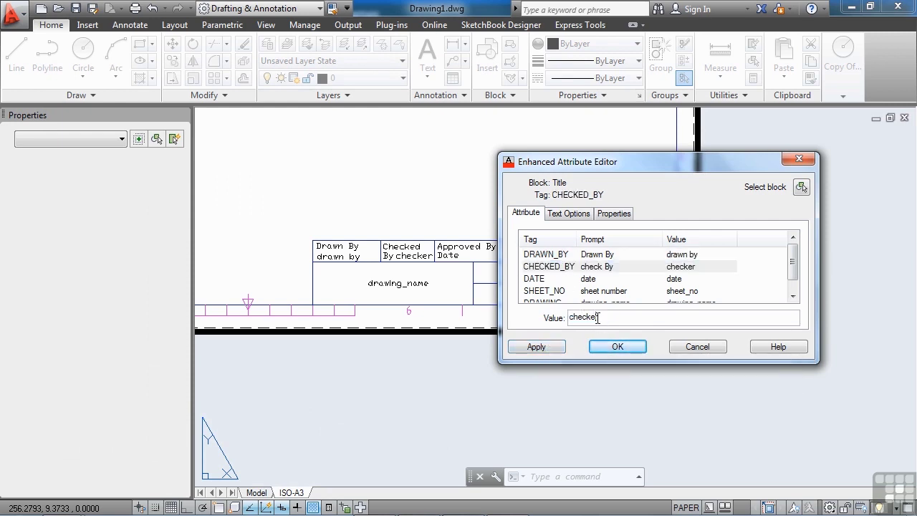
left_click_drag(608, 316, 563, 315)
right_click(580, 322)
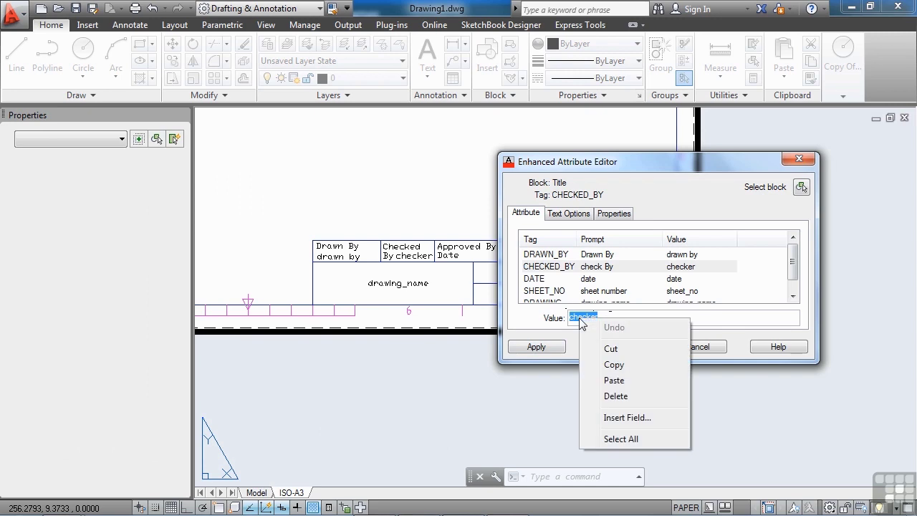
left_click(610, 418)
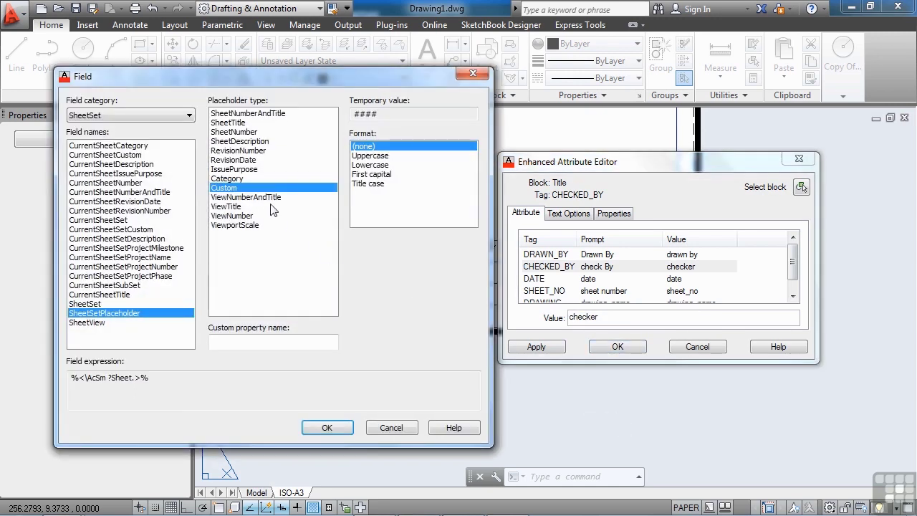
left_click(237, 344)
type("checked by")
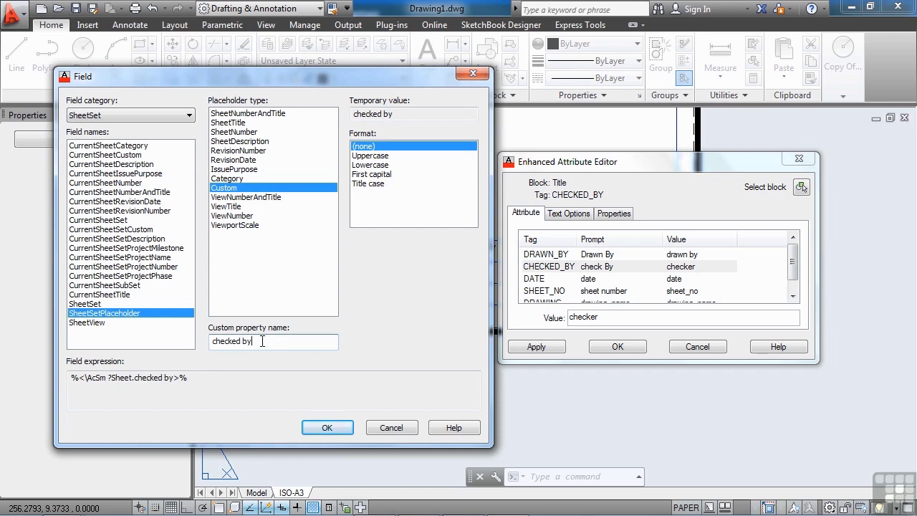
left_click(327, 428)
Replace the DATE value with a Custom SheetSetPlaceholder field using the property name "date"
left_click(591, 280)
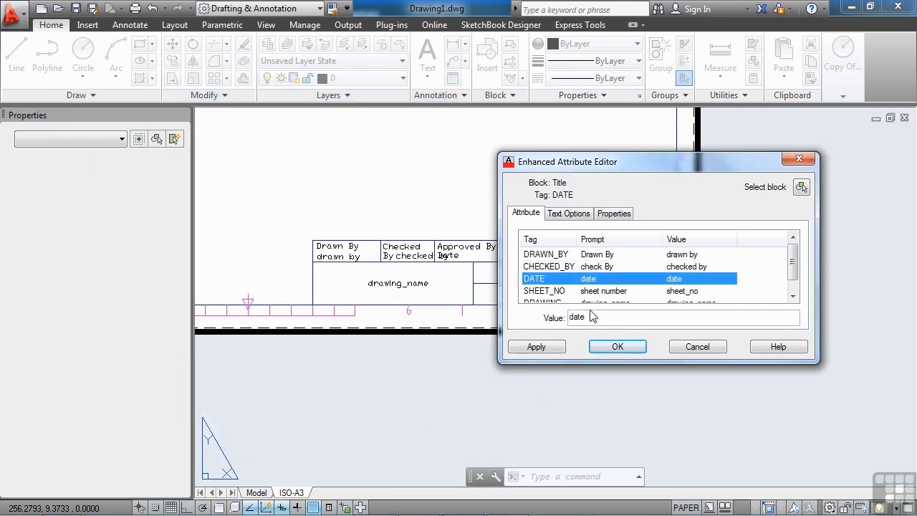
right_click(575, 322)
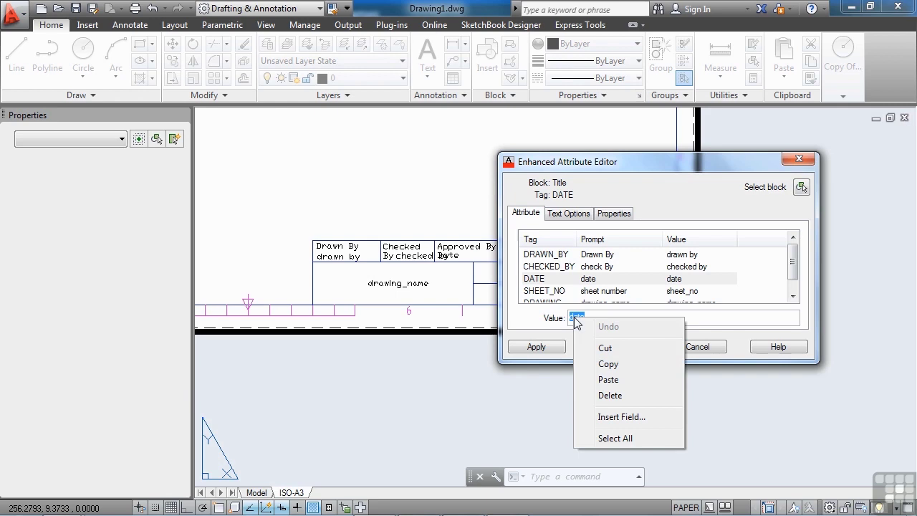
left_click(618, 416)
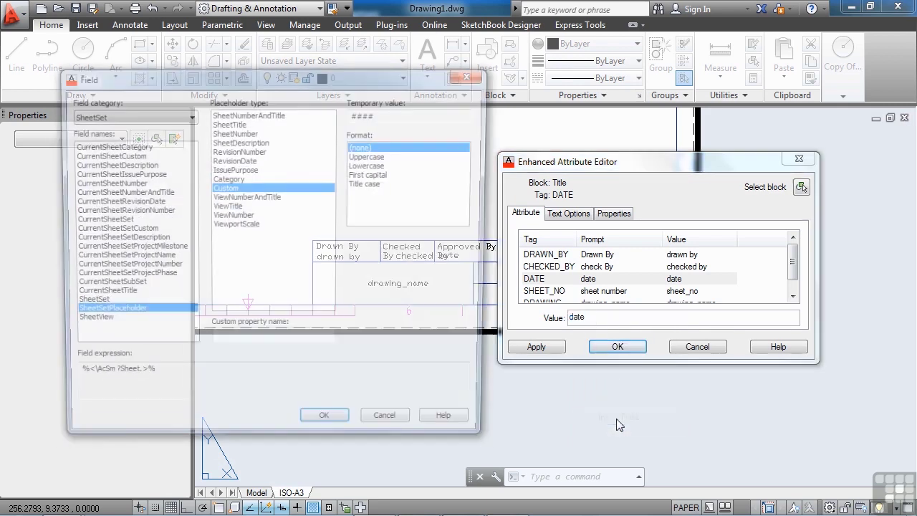
left_click(326, 341)
type("date")
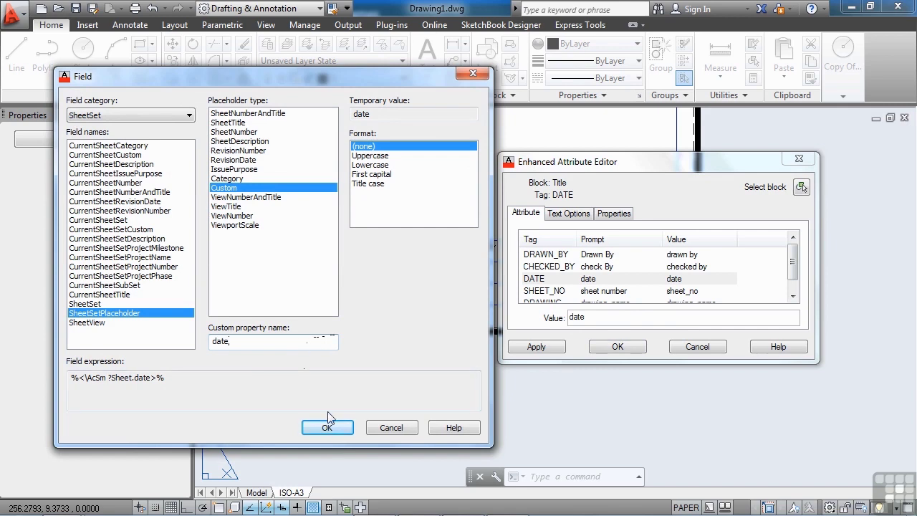
left_click(327, 426)
Replace the SHEET_NO value with a CurrentSheetNumber field with no format and accept the Title block's attribute changes
left_click(544, 292)
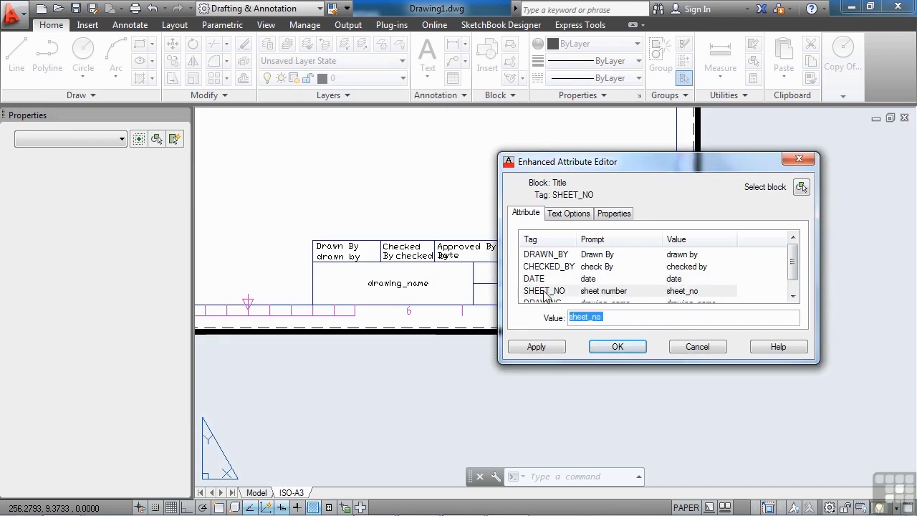
left_click(544, 292)
right_click(586, 319)
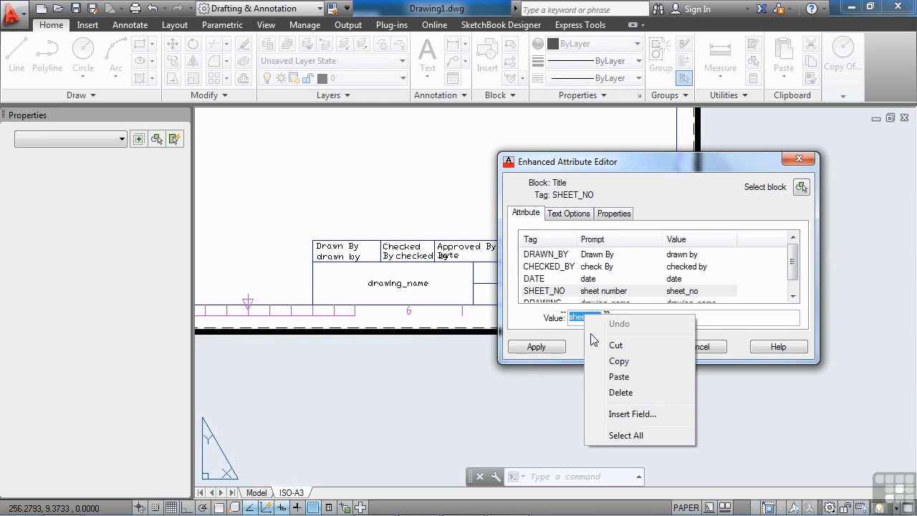
left_click(630, 414)
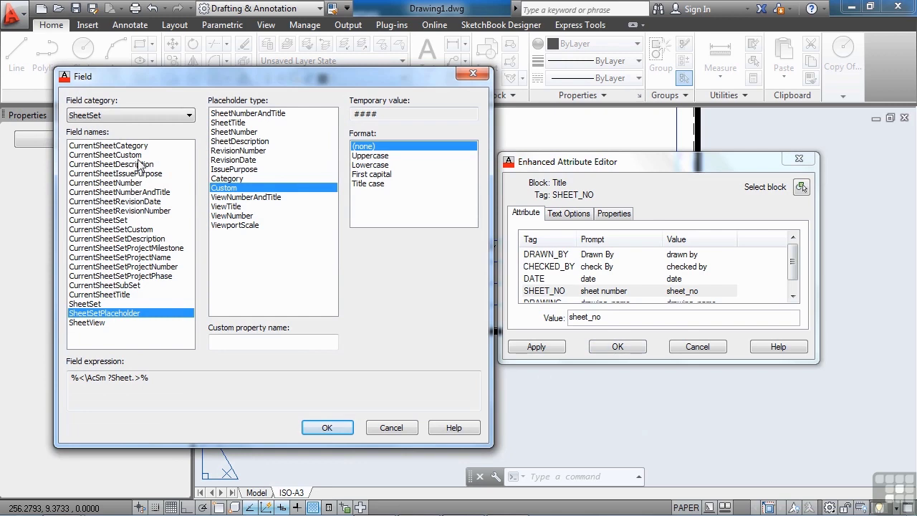
left_click(135, 184)
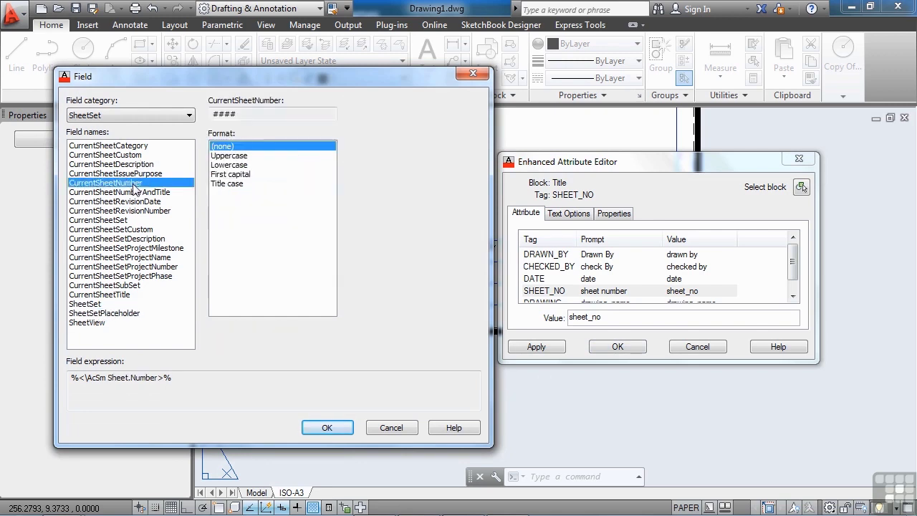
left_click(326, 427)
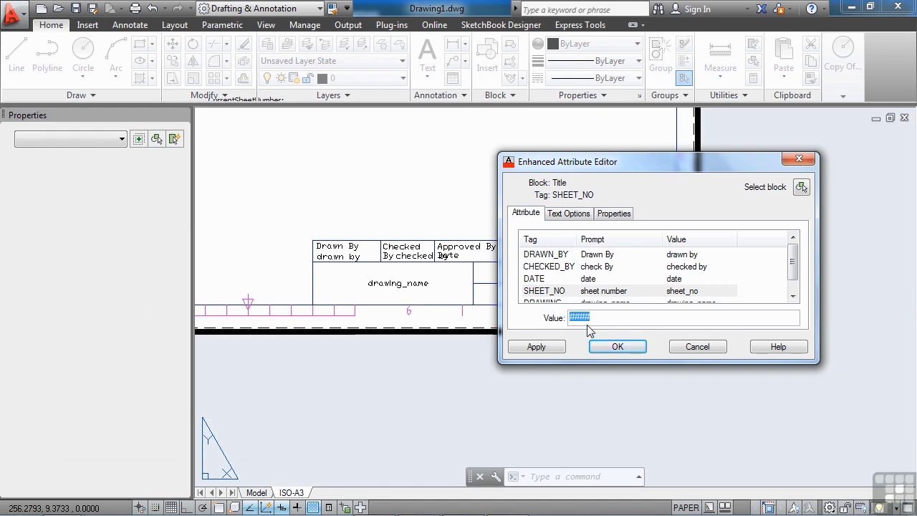
left_click(616, 348)
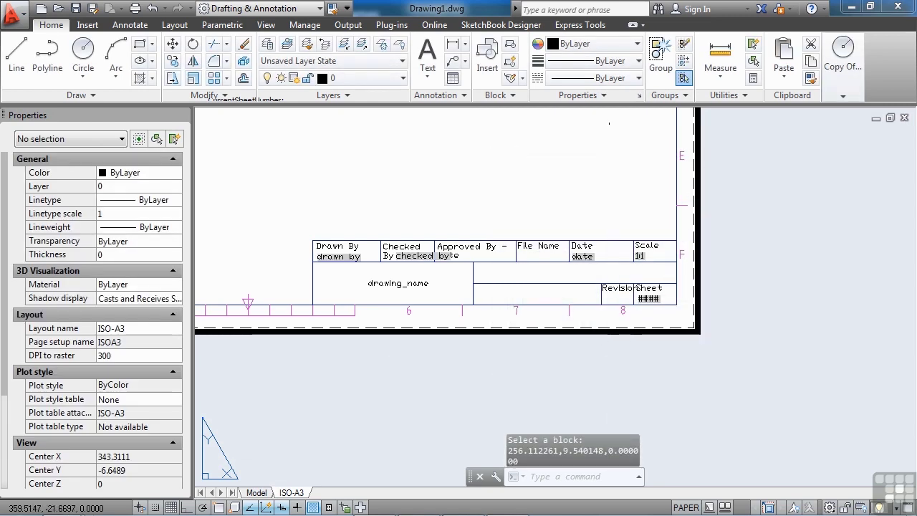
Reopen the Title block's attributes and replace the DRAWING_NAME value with an unformatted CurrentSheetDescription field, accepting the change
scroll(651, 299, "up", 5)
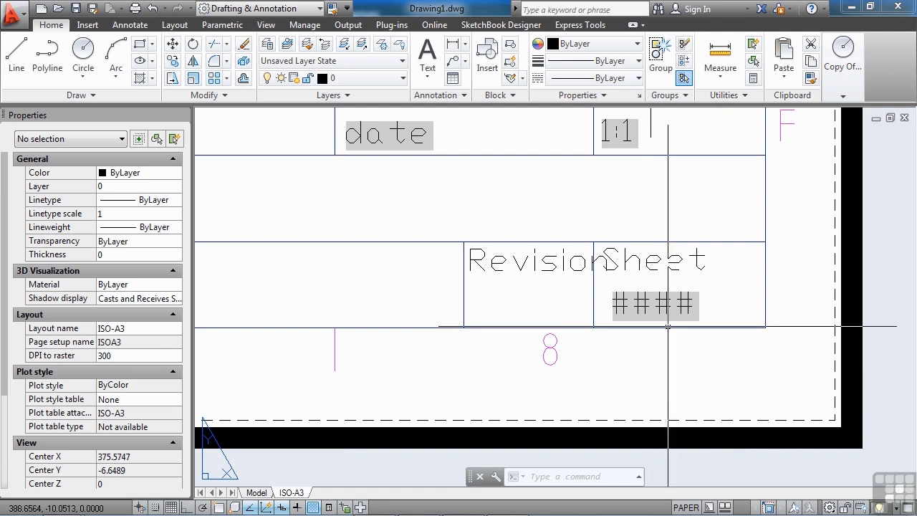
scroll(651, 330, "down", 5)
scroll(402, 315, "up", 5)
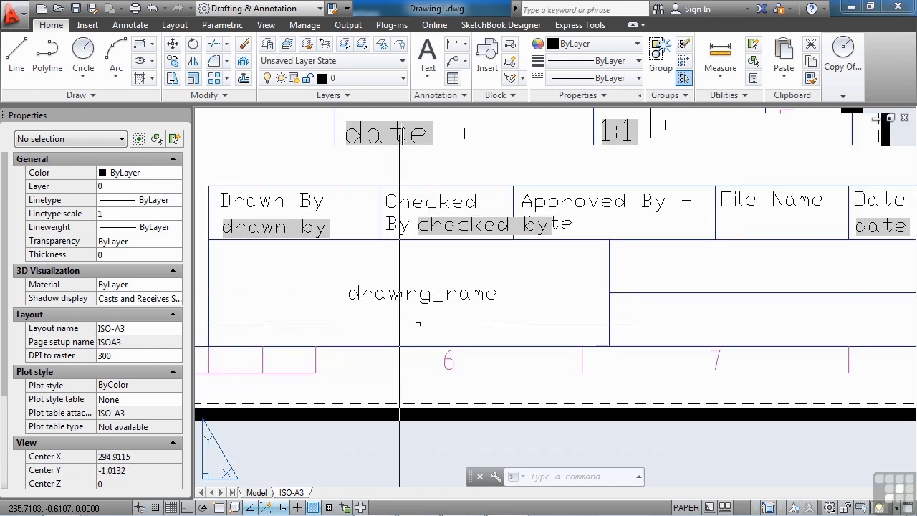
left_click(401, 134)
double_click(401, 134)
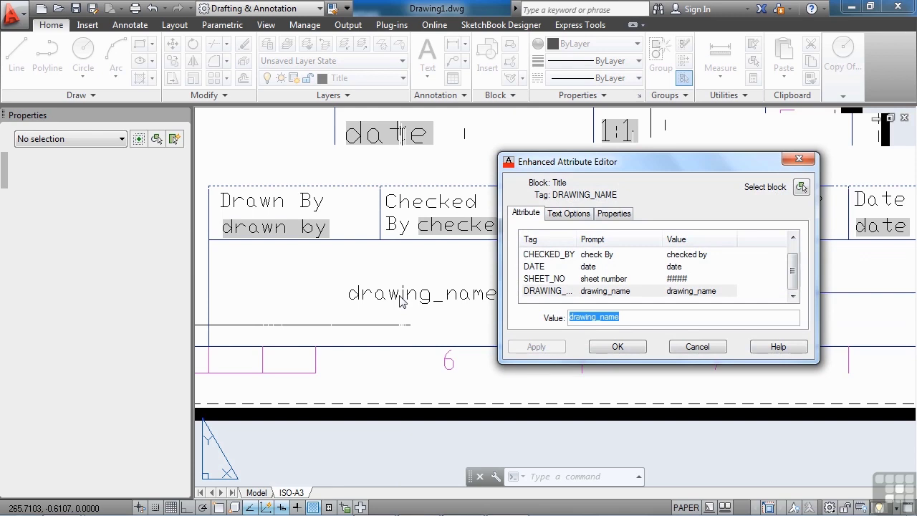
left_click(543, 293)
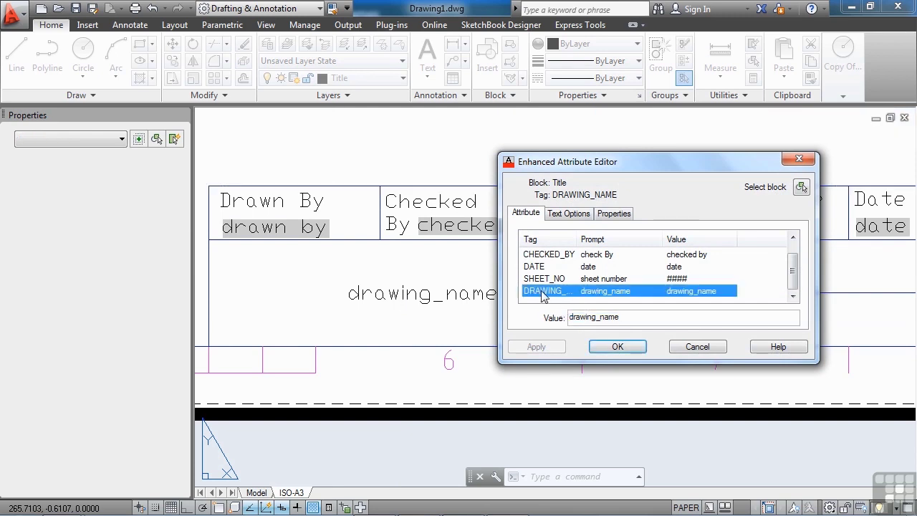
left_click(577, 318)
left_click_drag(632, 318, 559, 315)
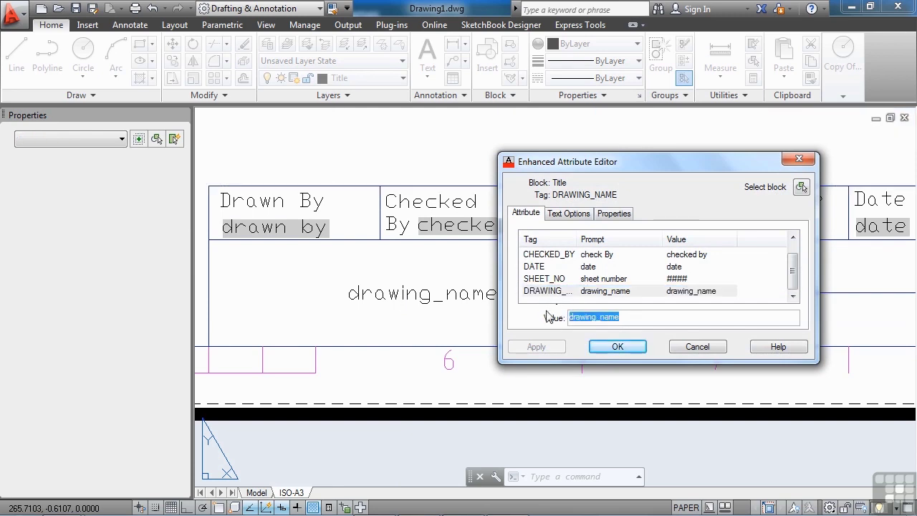
right_click(585, 316)
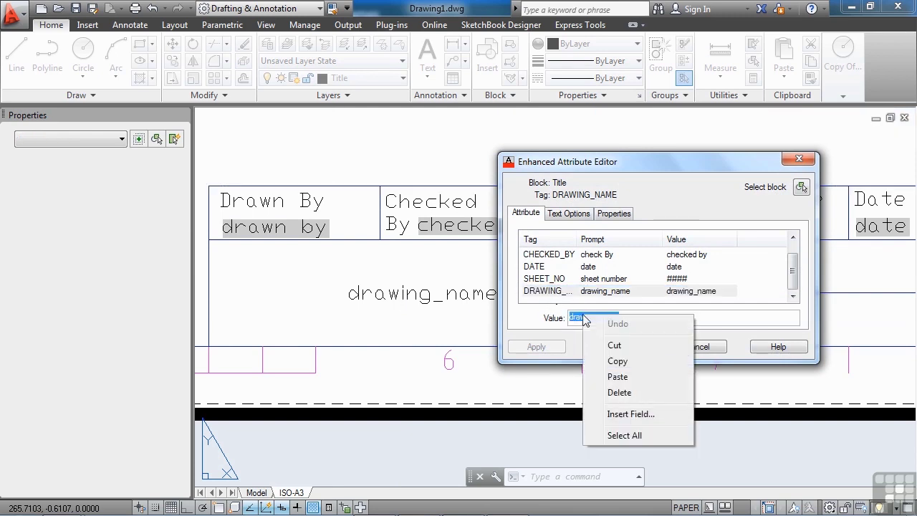
left_click(630, 415)
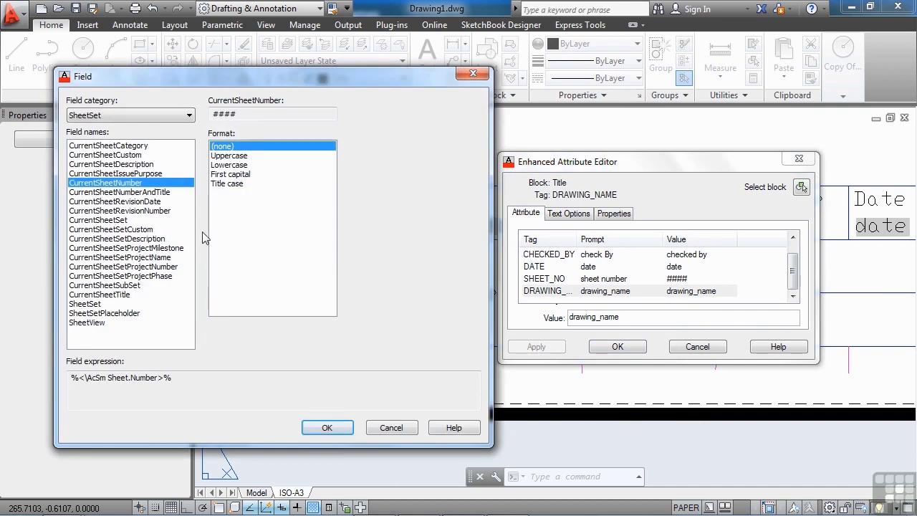
left_click(137, 164)
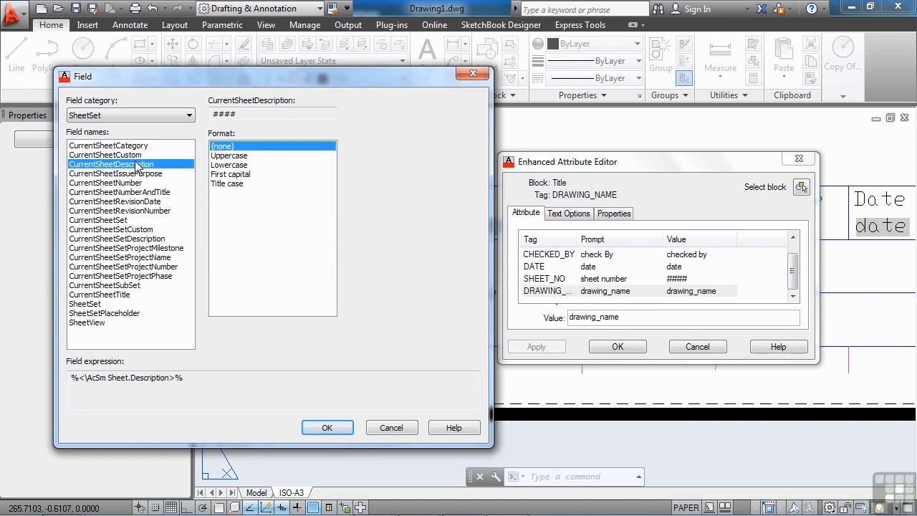
left_click(326, 427)
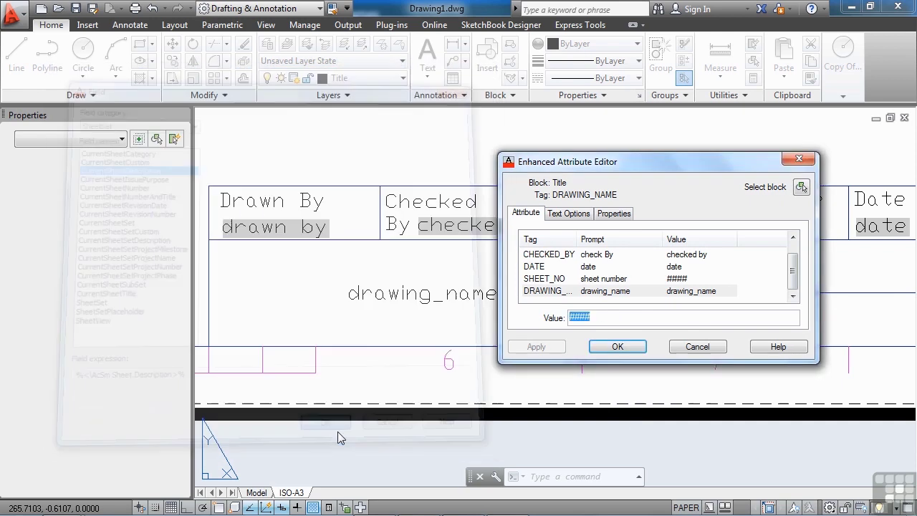
left_click(616, 347)
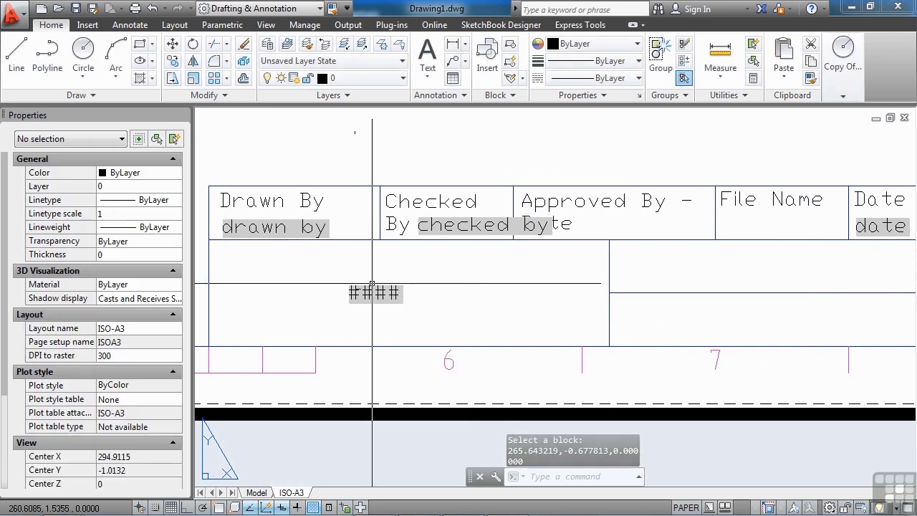
Start saving the finished sheet as a new file of type AutoCAD Drawing Template (*.dwt)
scroll(372, 295, "down", 2)
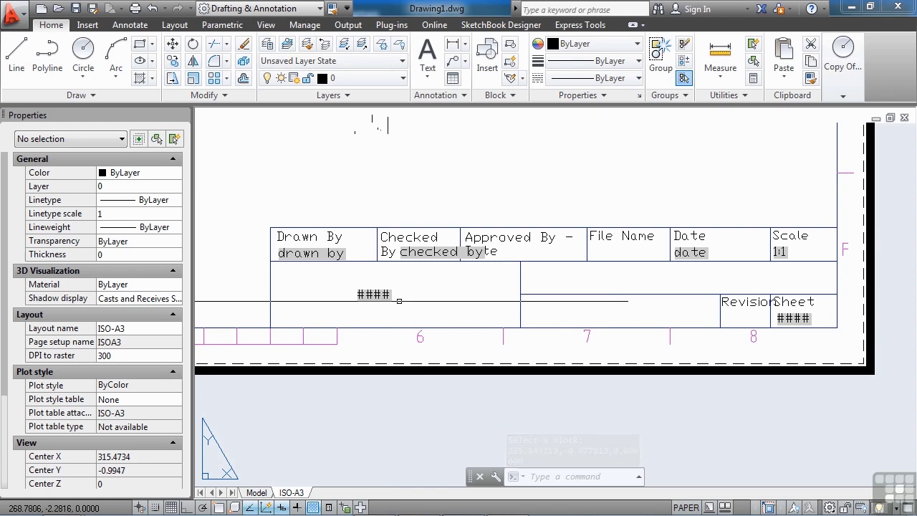
scroll(403, 305, "down", 3)
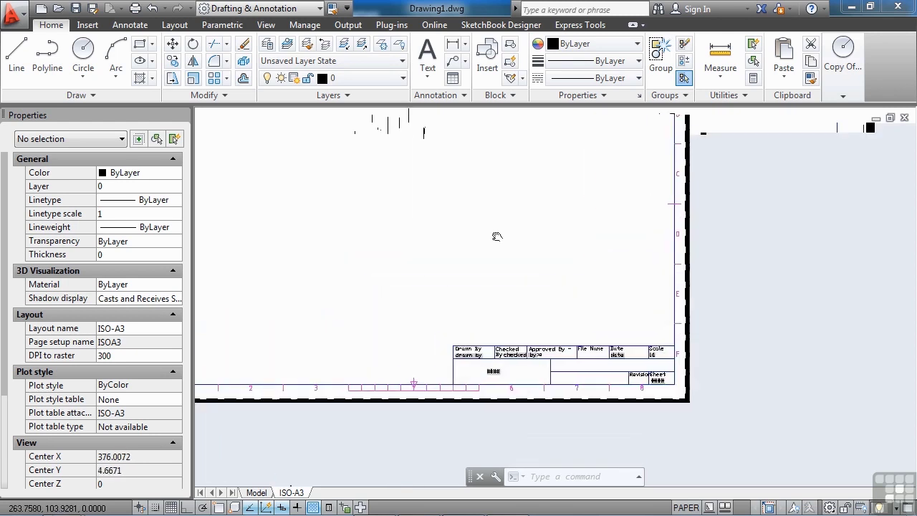
middle_click(495, 229)
middle_click(494, 229)
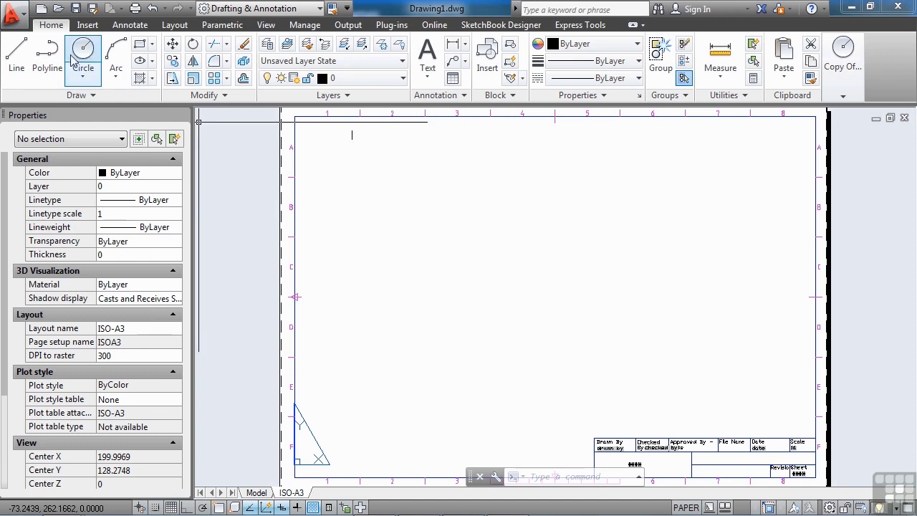
left_click(19, 10)
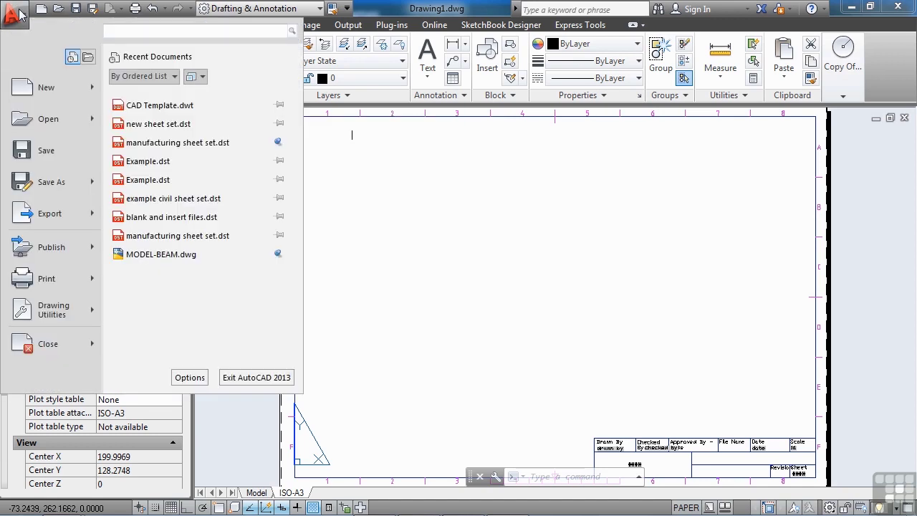
left_click(51, 183)
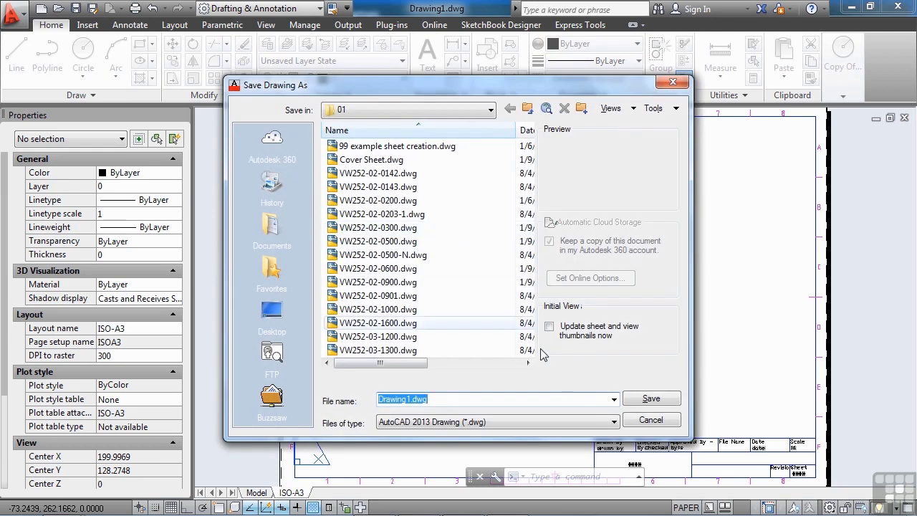
left_click(596, 424)
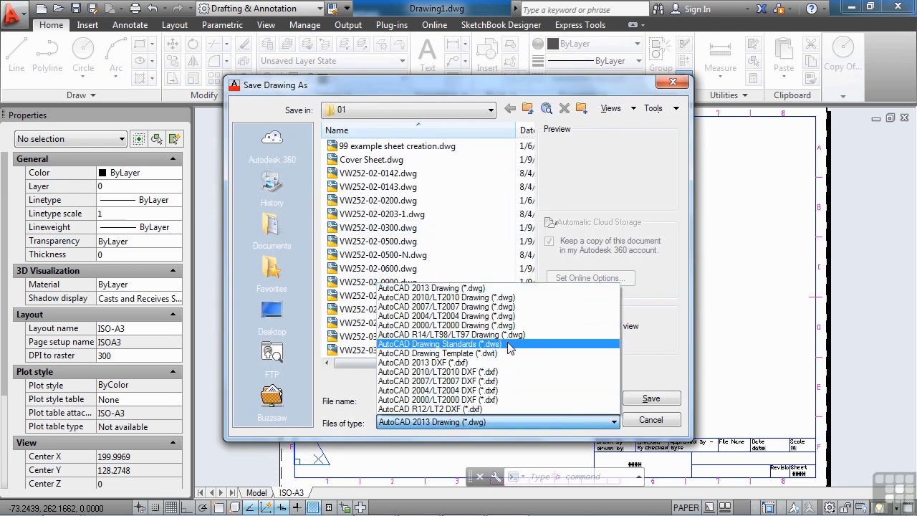
left_click(496, 354)
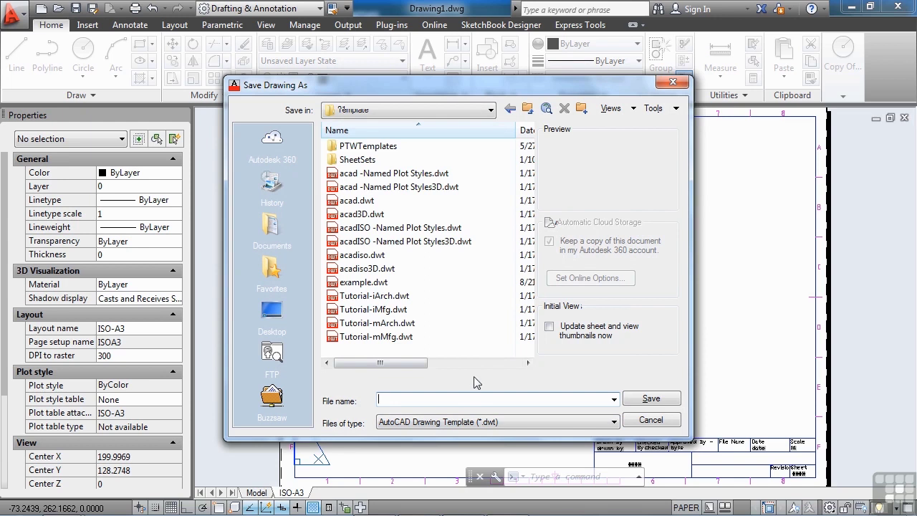
Save the template over CAD Template.dwt in C:\SheetSets\Project Files\01, replacing the existing file and accepting Metric template options with unreconciled layers
left_click(466, 112)
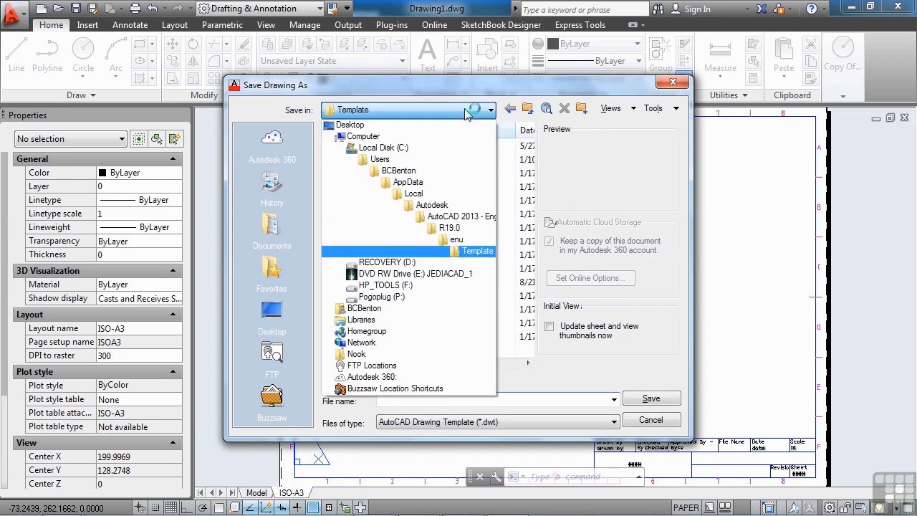
left_click(399, 147)
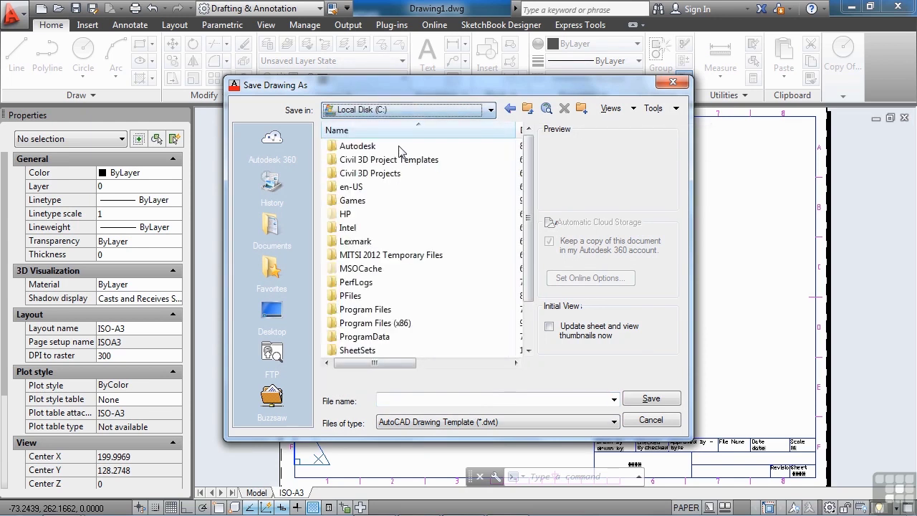
double_click(364, 350)
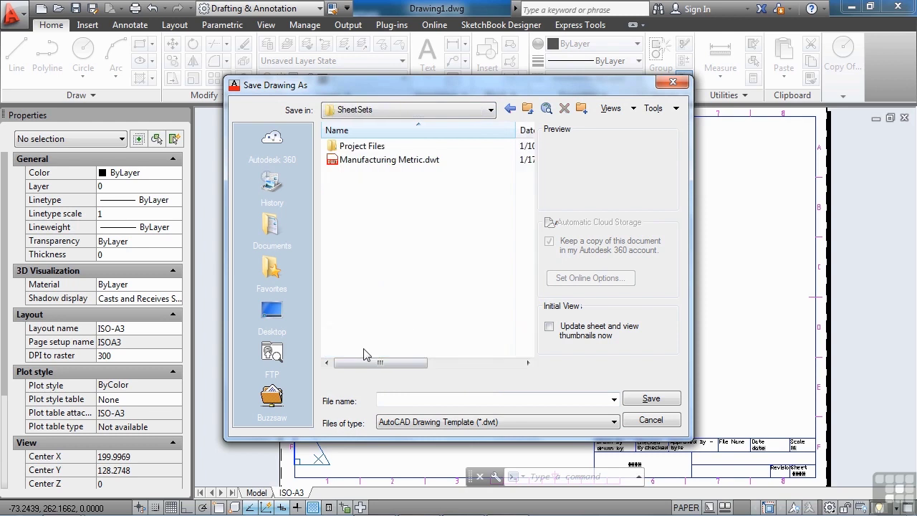
double_click(373, 147)
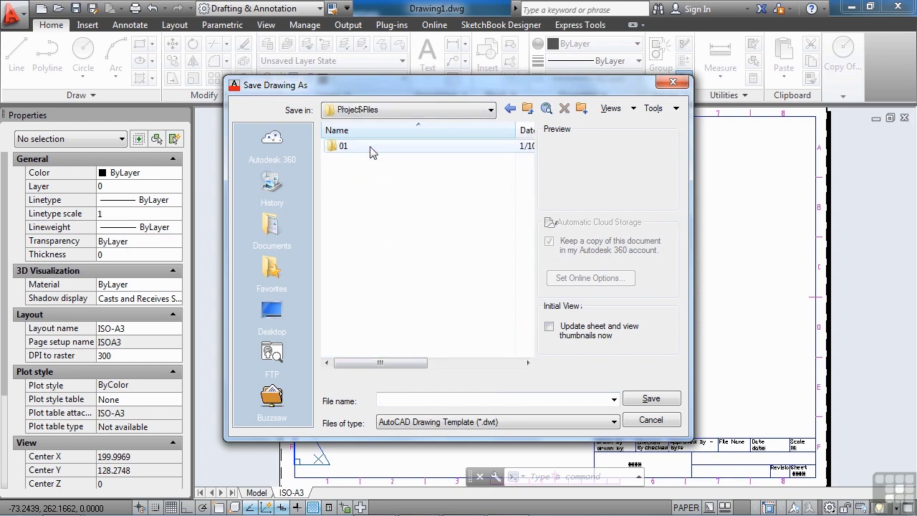
double_click(371, 147)
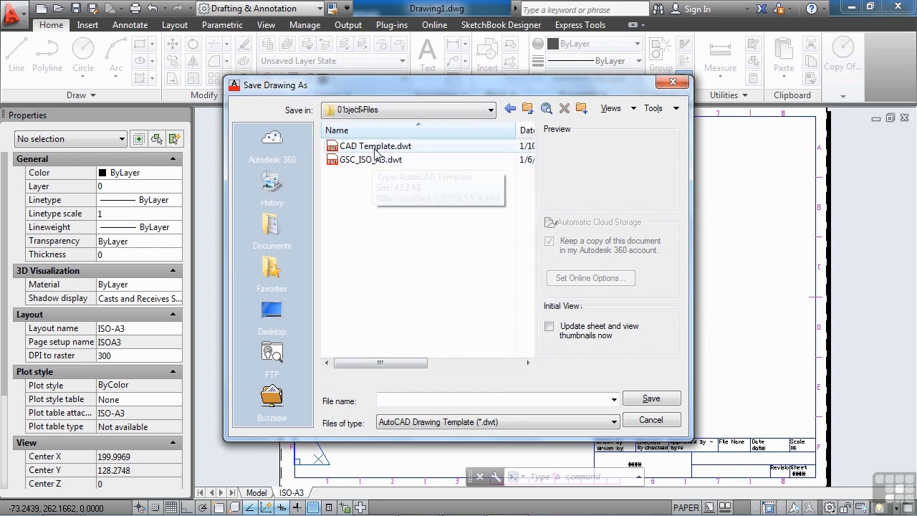
left_click(375, 146)
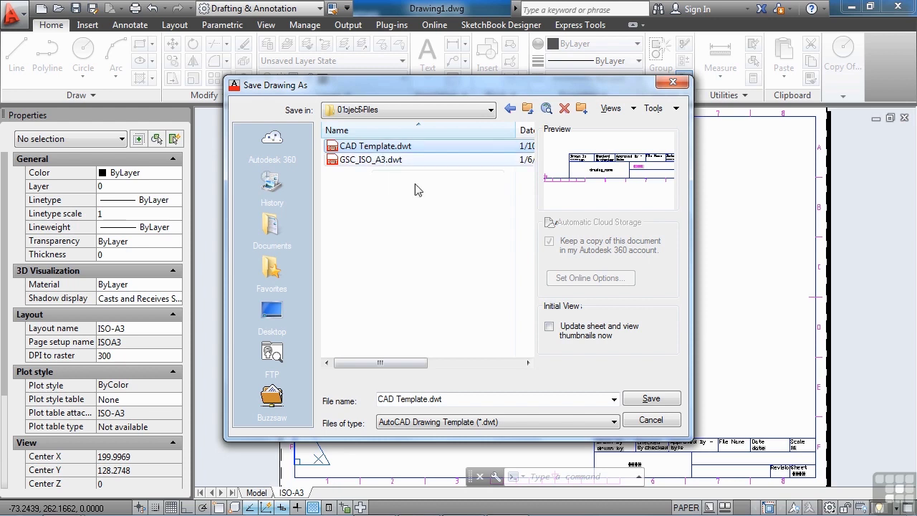
left_click(652, 399)
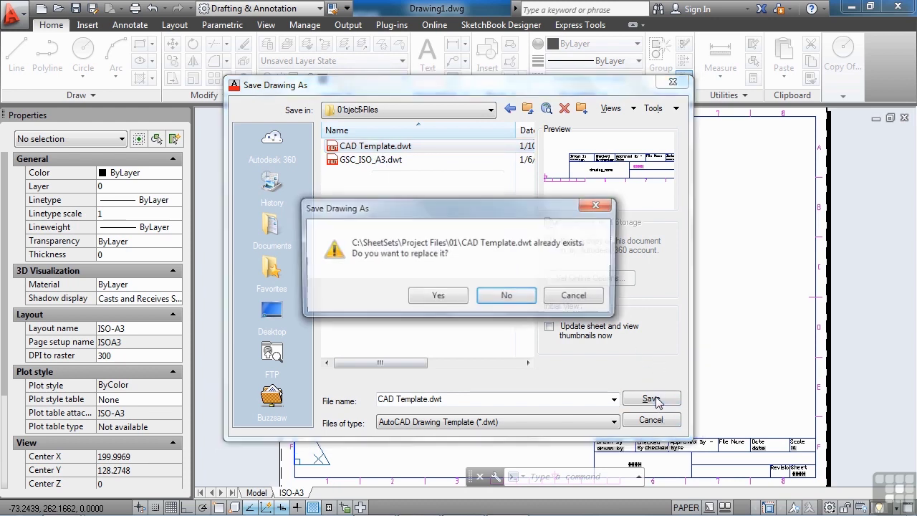
left_click(428, 301)
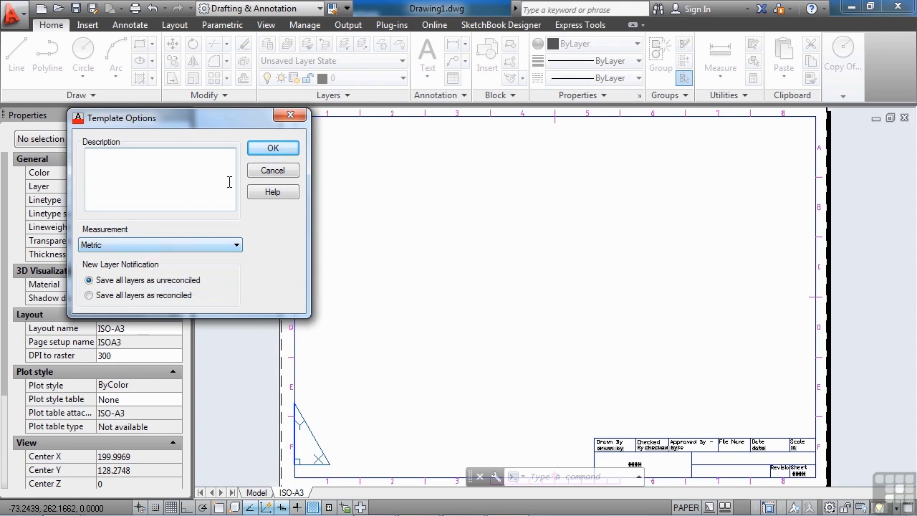
left_click(273, 147)
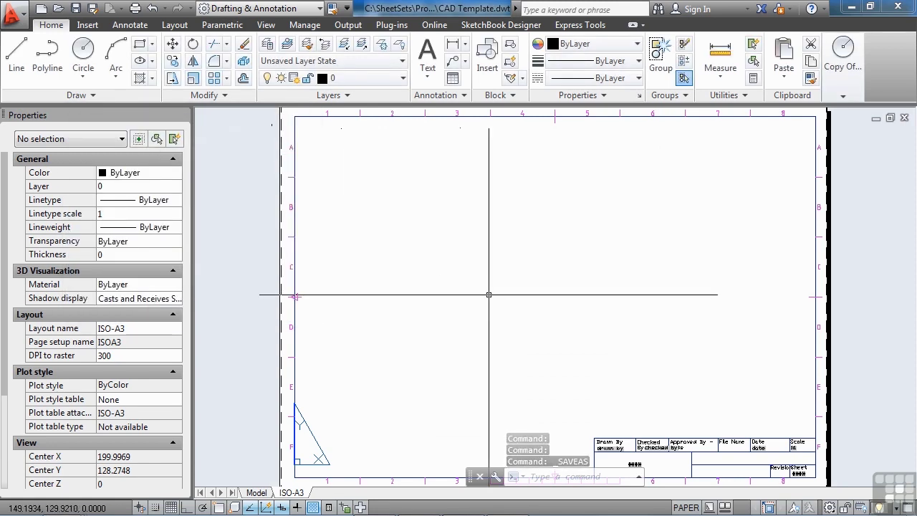
Open the Sheet Set Manager and start creating a new sheet set based on an example sheet set
type("ss")
key("Return")
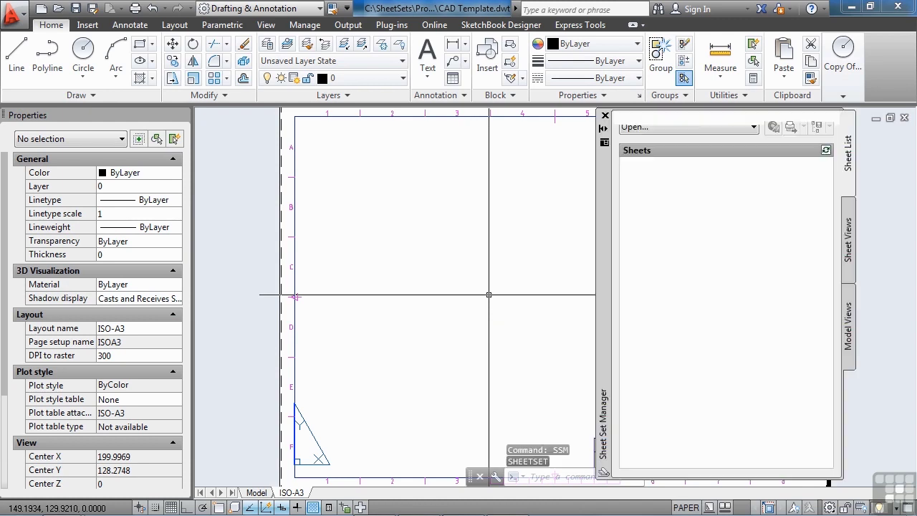
left_click(693, 129)
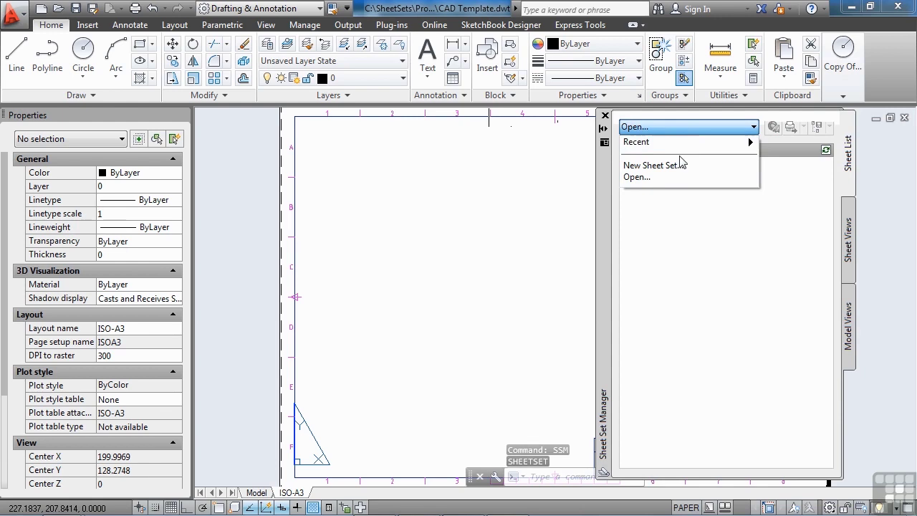
left_click(653, 165)
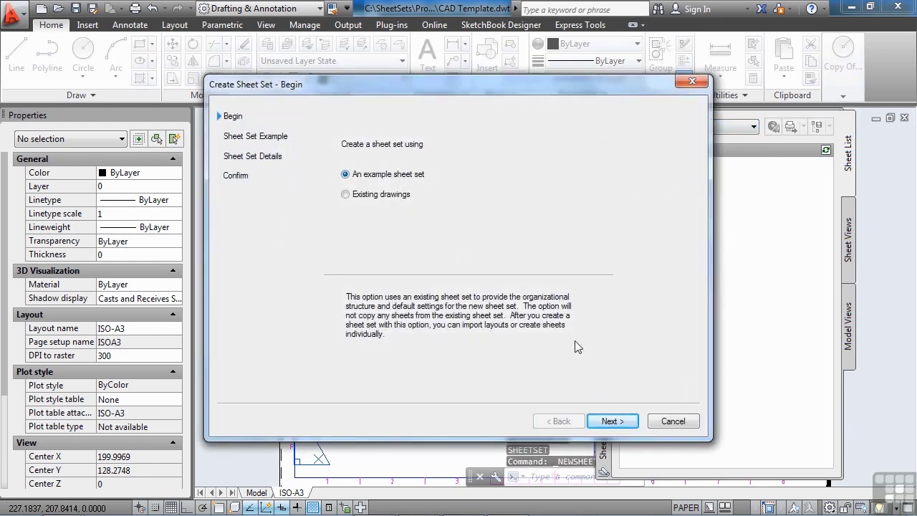
left_click(613, 421)
Use Sheet Set Template.dst from C:\SheetSets\Project Files\01 as the example sheet set and continue to the sheet set details
left_click(421, 226)
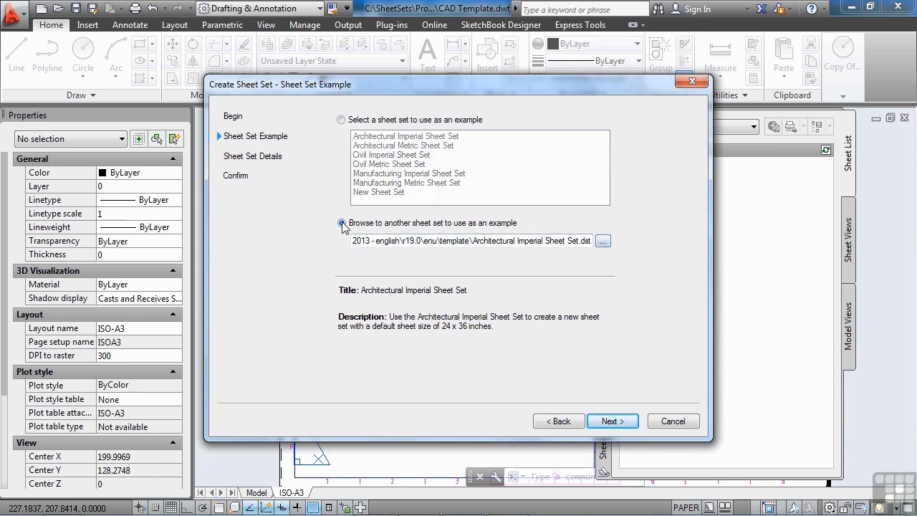
left_click(603, 243)
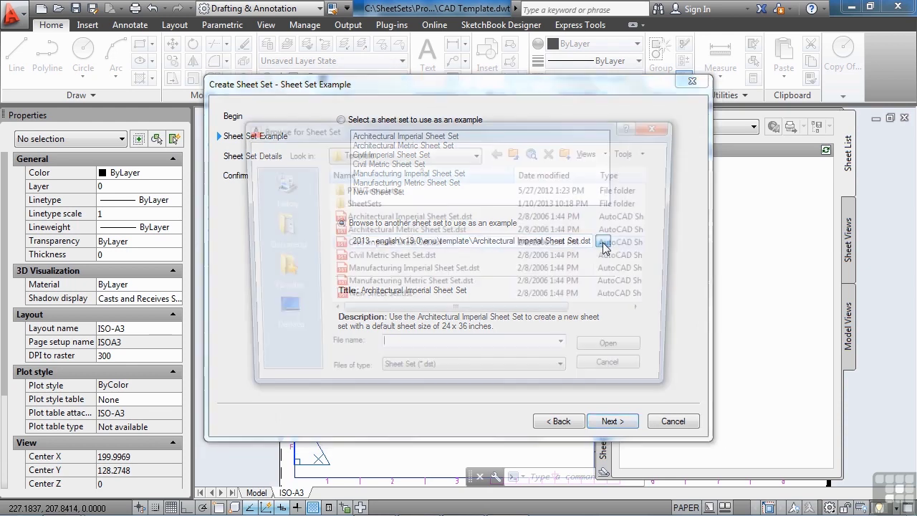
left_click(474, 154)
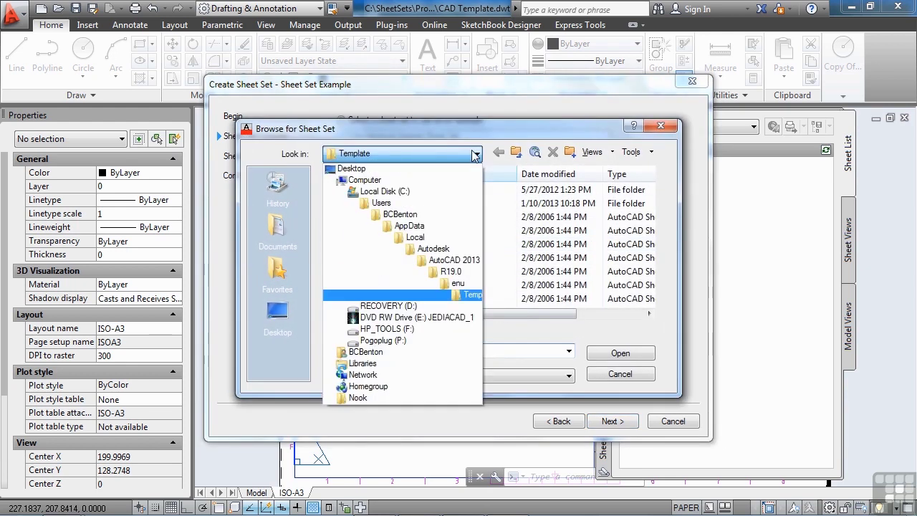
left_click(407, 194)
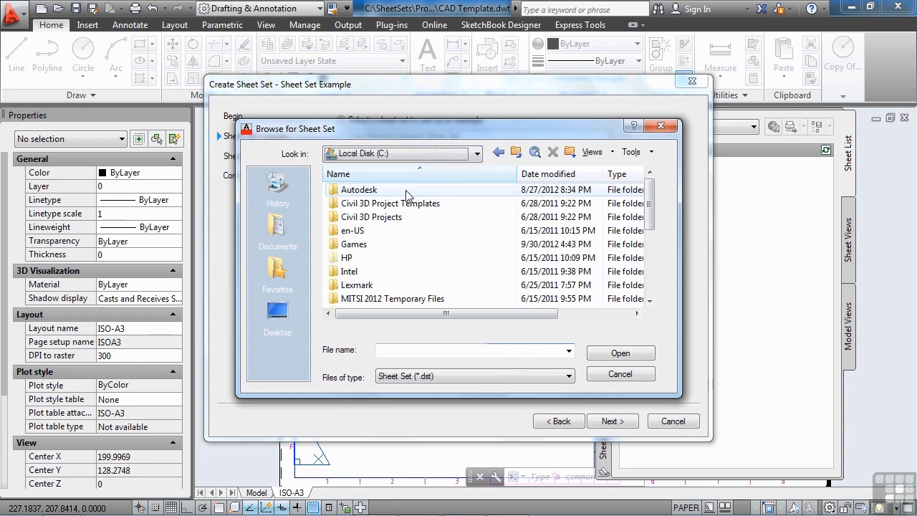
scroll(360, 246, "down", 3)
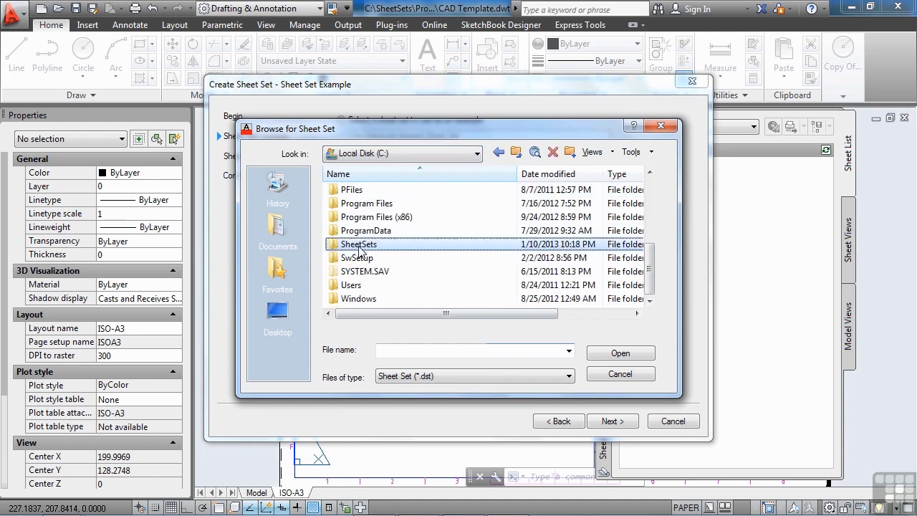
double_click(358, 245)
double_click(366, 191)
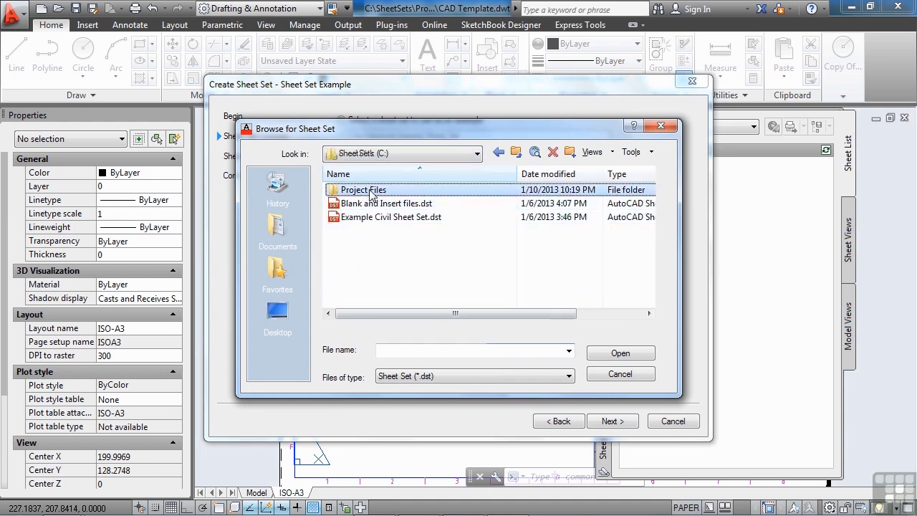
double_click(369, 191)
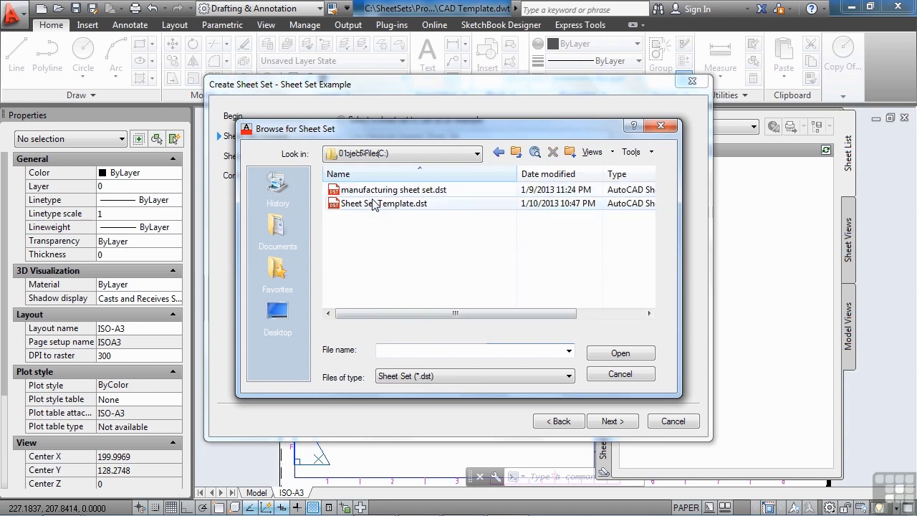
left_click(374, 206)
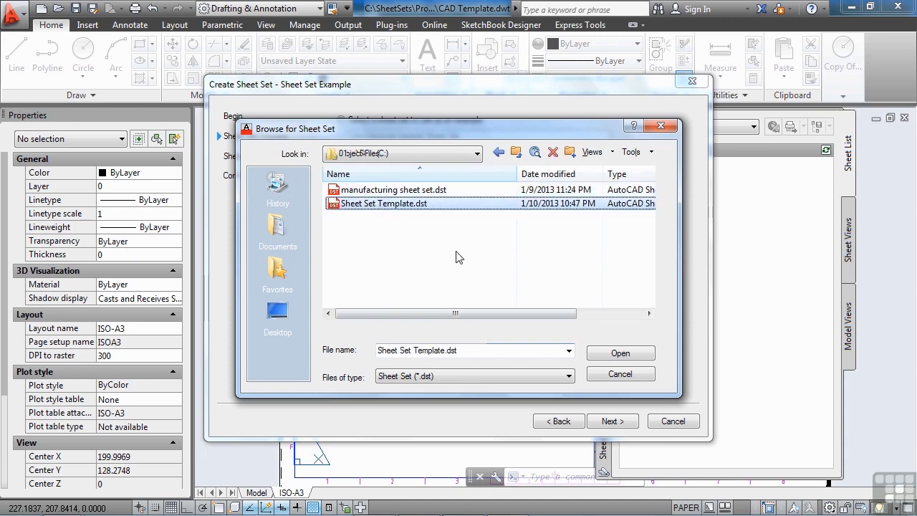
left_click(610, 352)
left_click(616, 422)
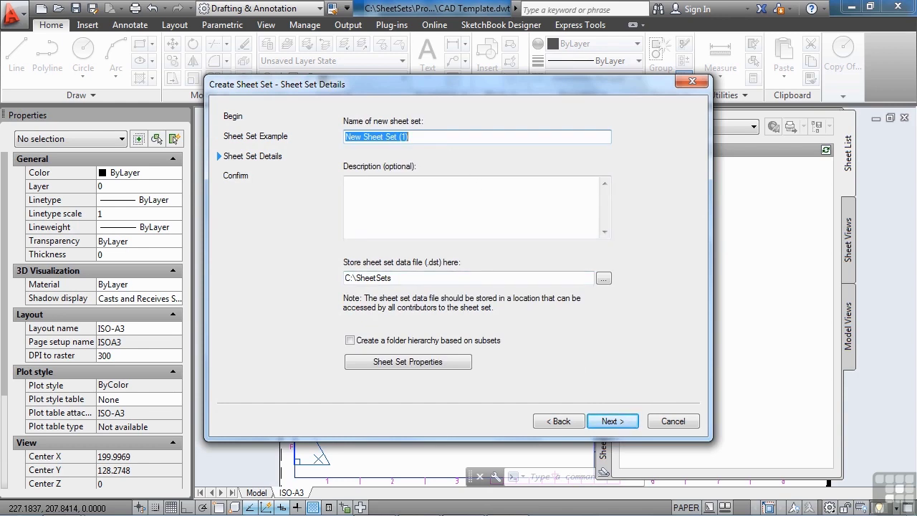
Name the sheet set New Sheet Set, keep C:\SheetSets as its storage location, and open its sheet set properties
type("New")
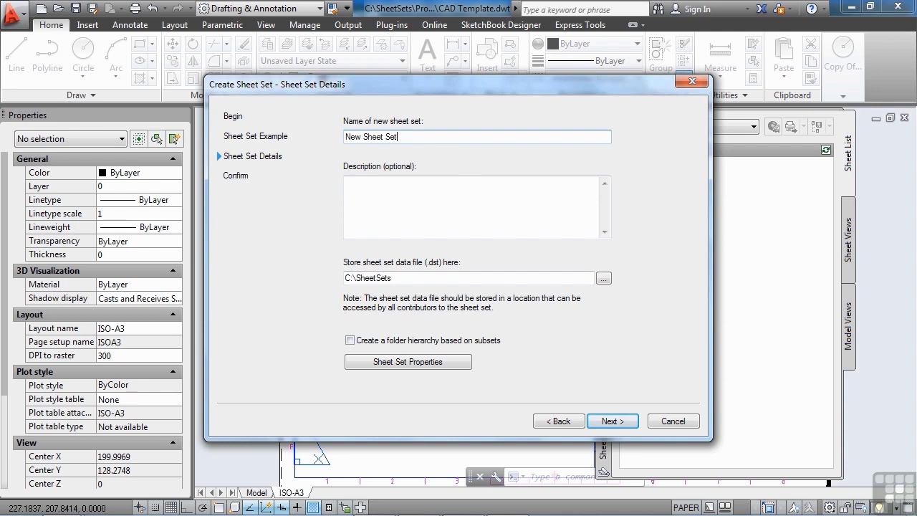
left_click(424, 277)
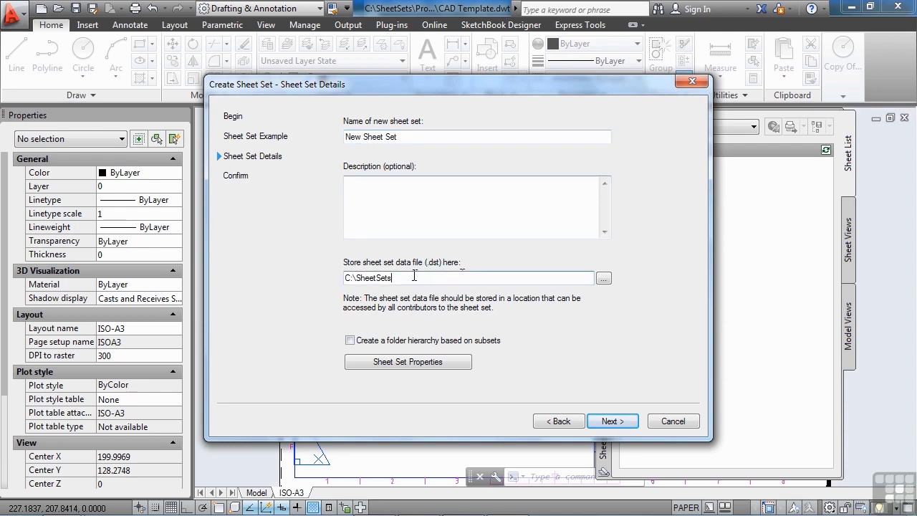
left_click(457, 365)
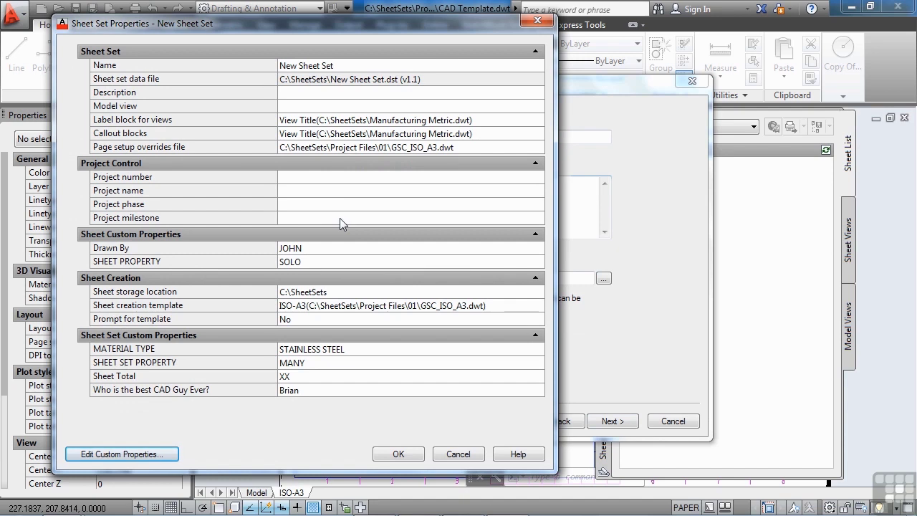
left_click_drag(341, 26, 350, 20)
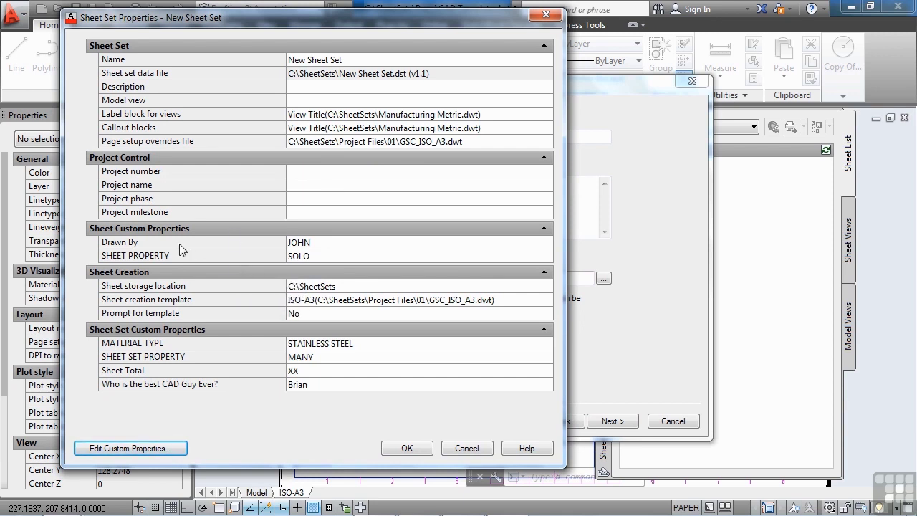
Add a custom property named "checked by" with default value xxx and Sheet as its owner
left_click(134, 448)
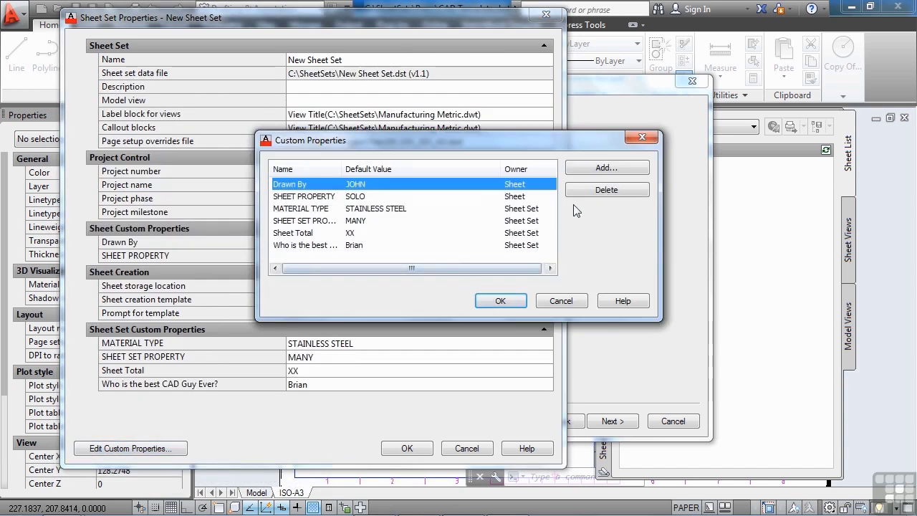
left_click(602, 168)
type("checked by")
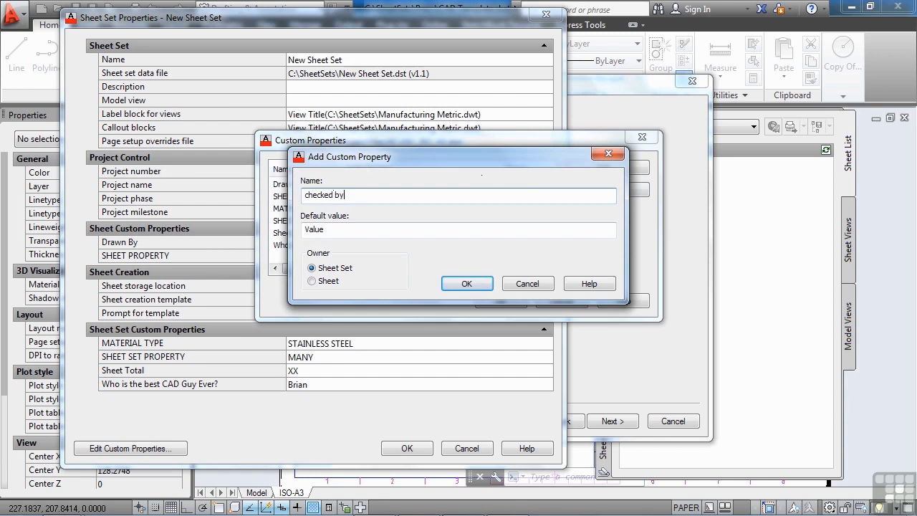
left_click_drag(346, 230, 305, 229)
type("xxx")
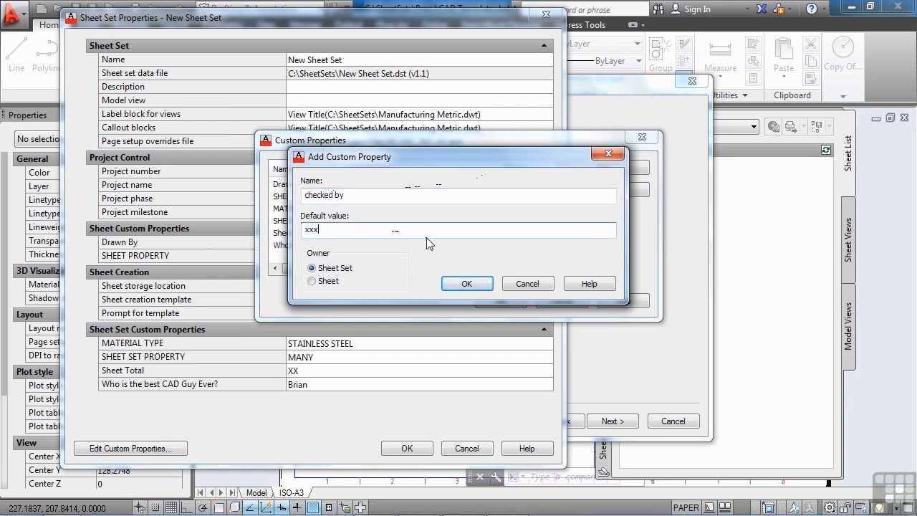
left_click(320, 283)
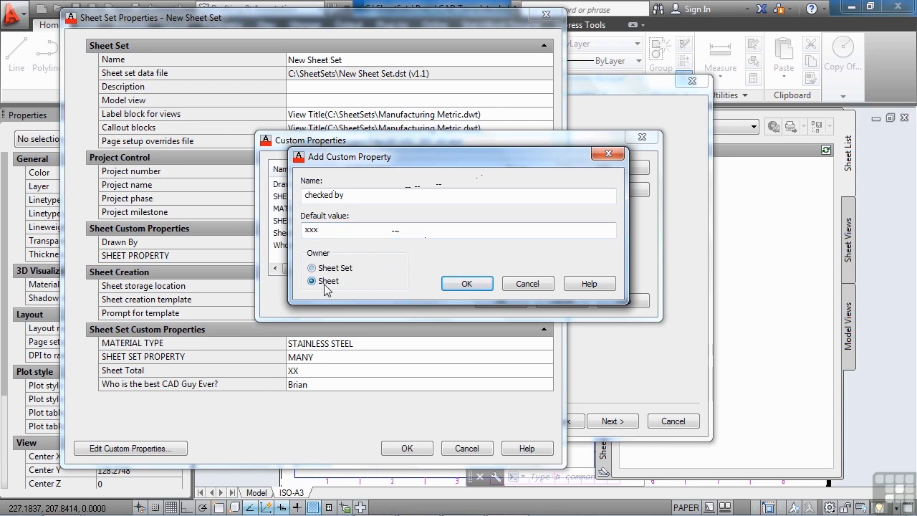
left_click(455, 285)
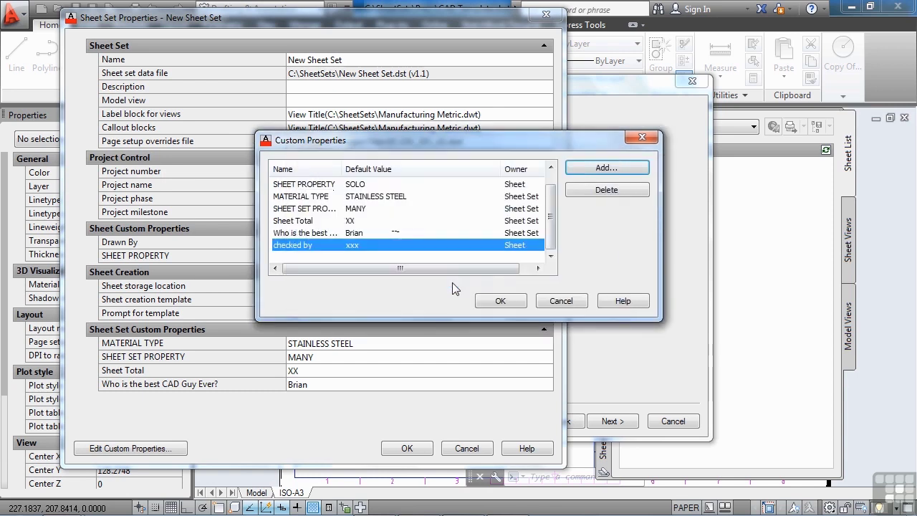
Add a Sheet-owned custom property named "date" with default value xx/xx/xxxx and accept the sheet set's properties
left_click(597, 168)
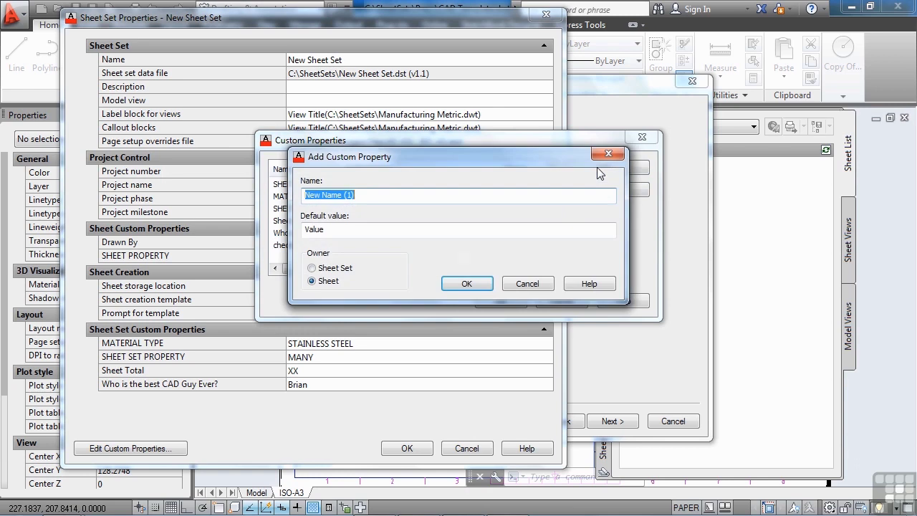
type("date")
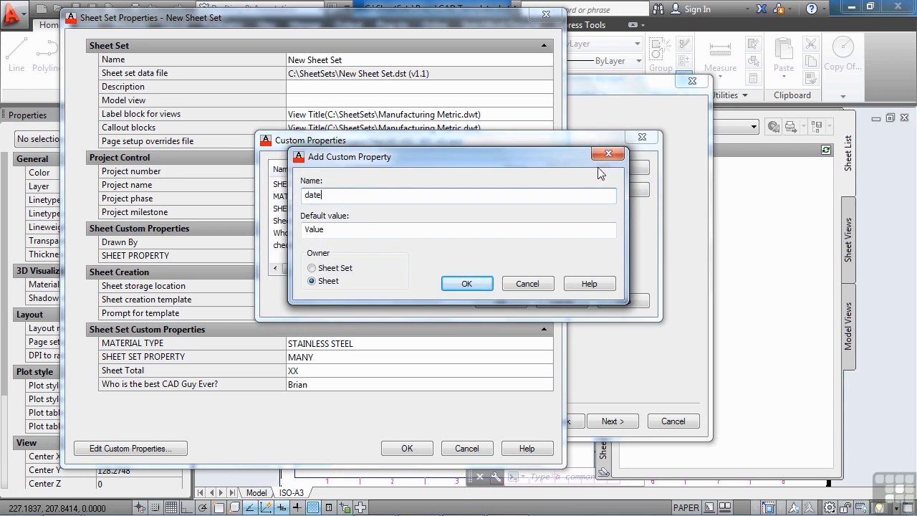
key("Tab")
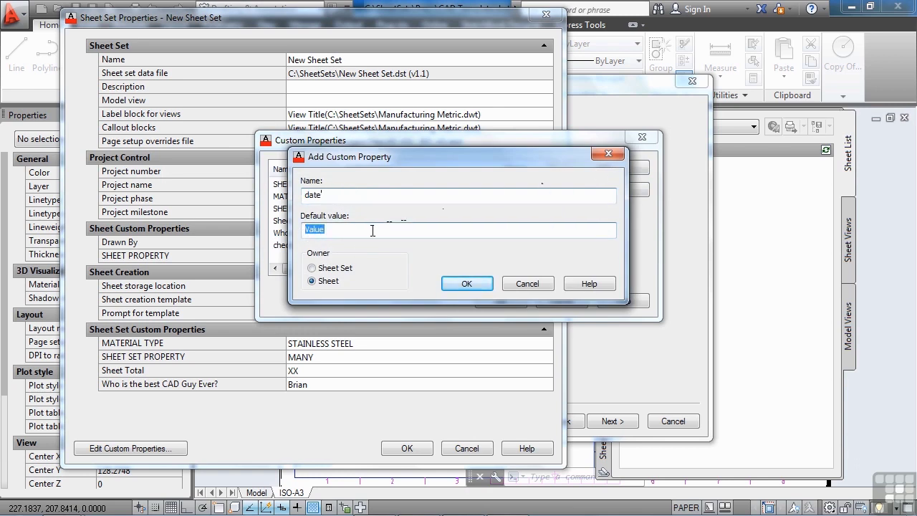
type("xx/xx/xxxx")
left_click(467, 285)
left_click(494, 301)
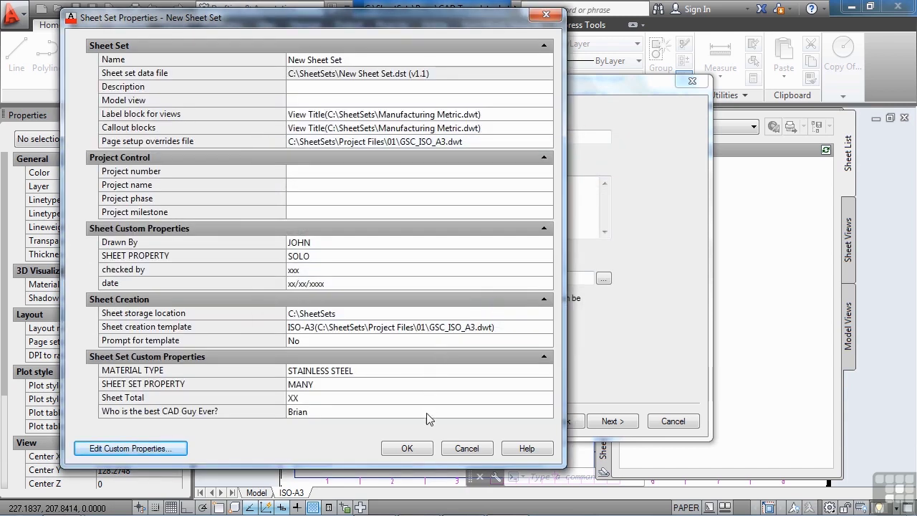
left_click(415, 449)
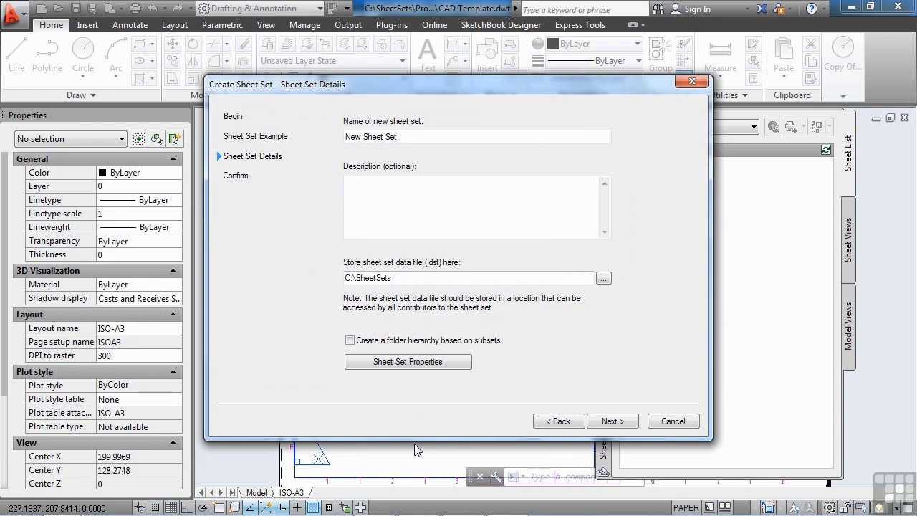
Confirm the sheet set preview and finish creating New Sheet Set
left_click(613, 423)
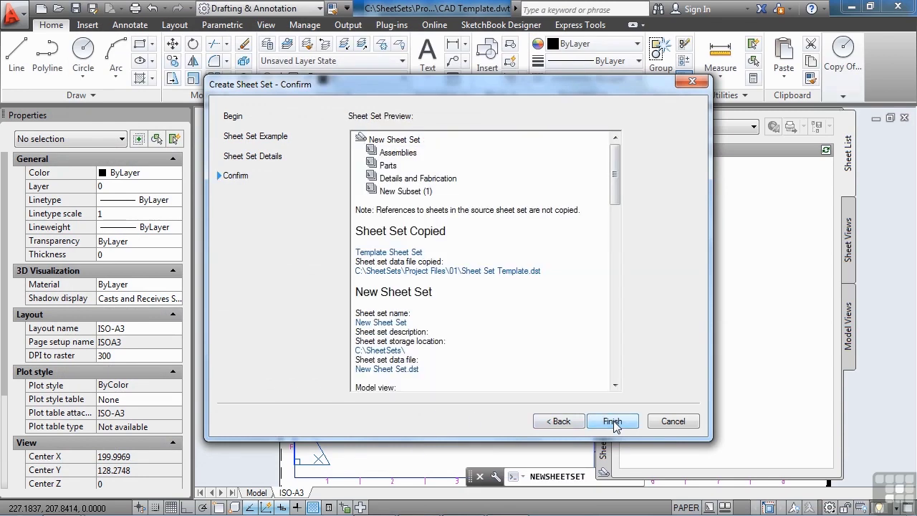
left_click(614, 423)
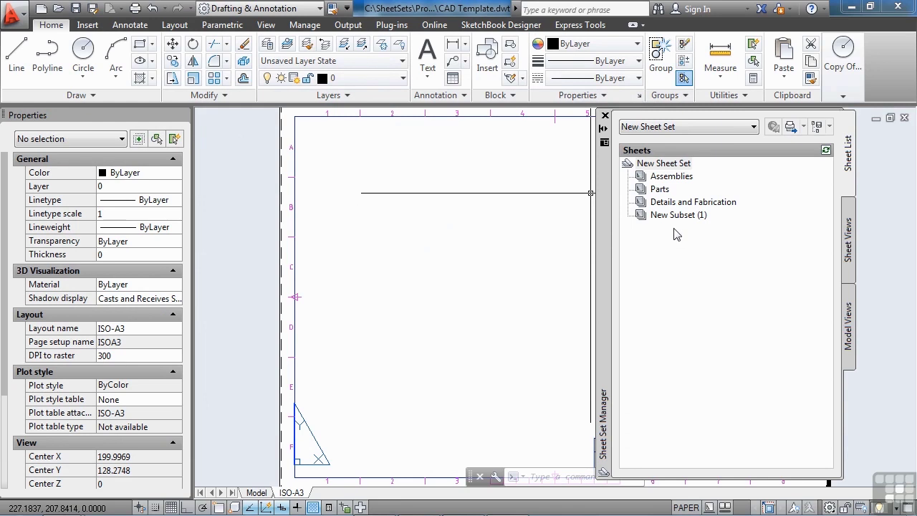
left_click(455, 230)
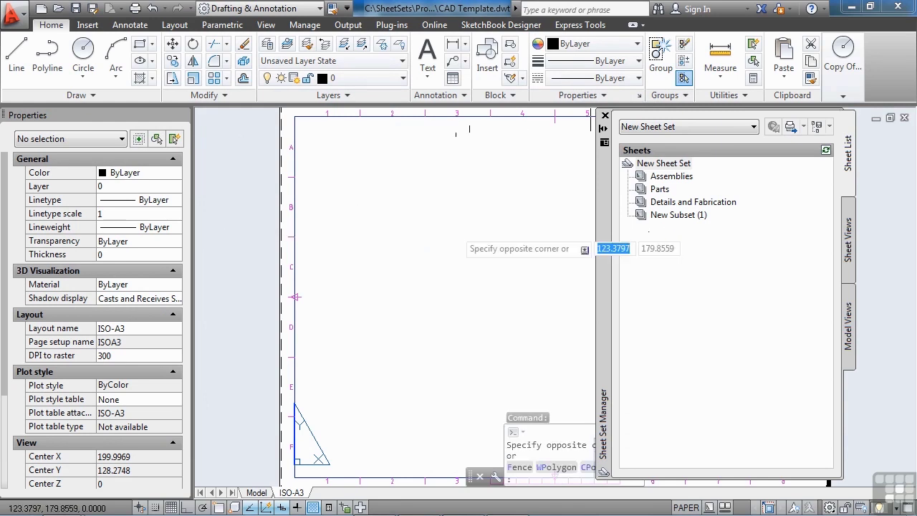
left_click(457, 233)
Start saving the CAD template under a new name with AutoCAD 2013 Drawing (*.dwg) as the file type
scroll(475, 279, "down", 3)
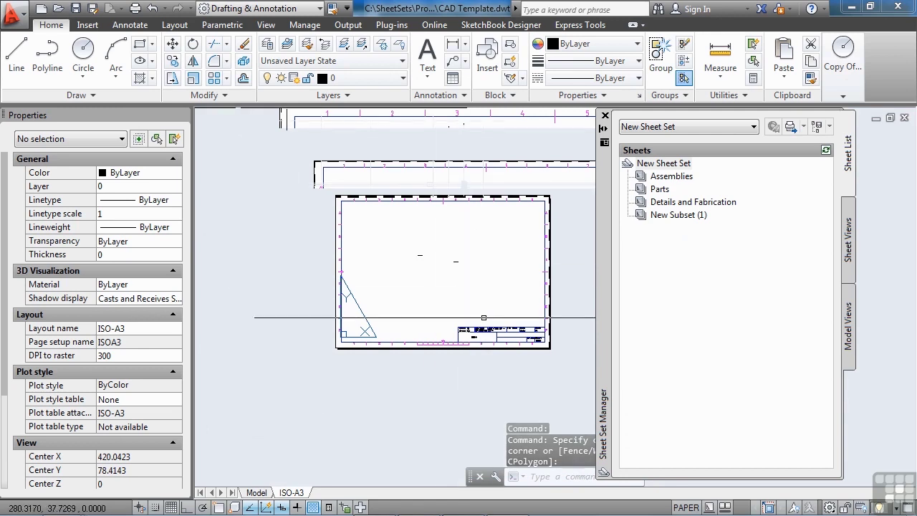
scroll(446, 273, "up", 4)
middle_click_drag(451, 237, 472, 276)
scroll(472, 276, "down", 4)
middle_click_drag(453, 219, 481, 264)
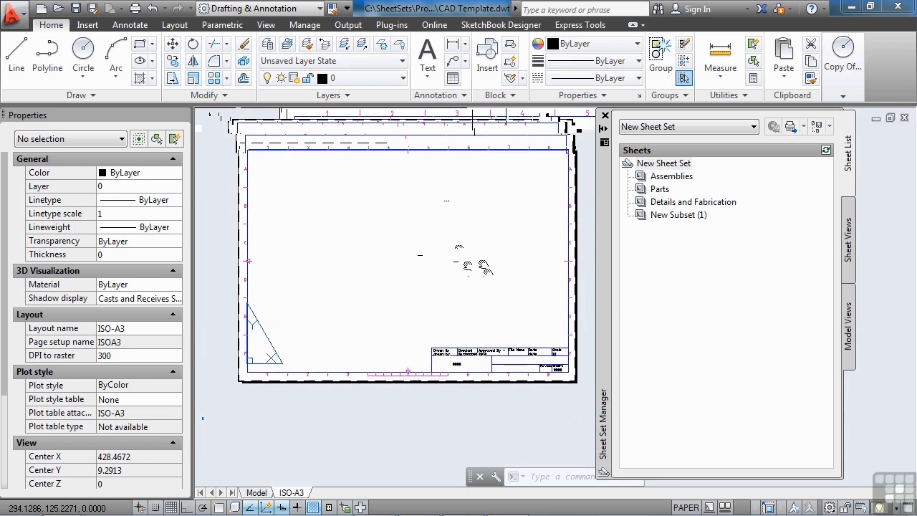
left_click(17, 22)
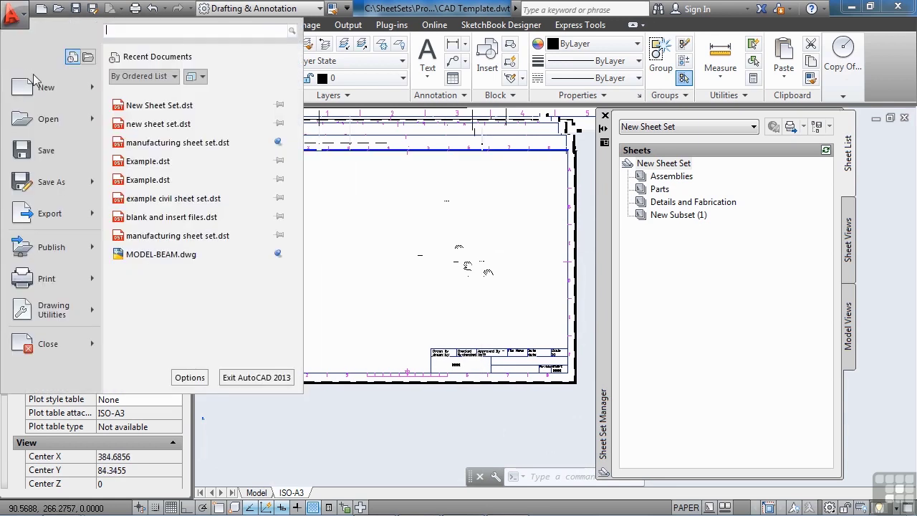
left_click(47, 184)
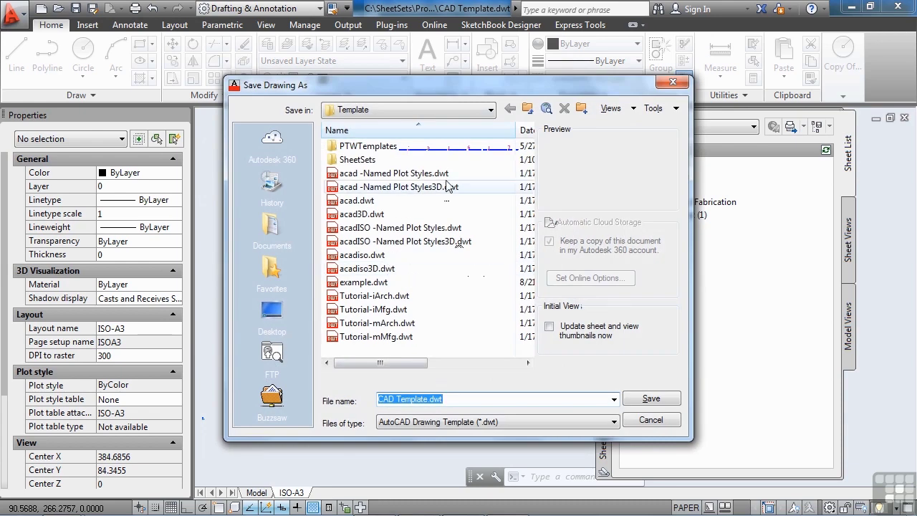
left_click(593, 423)
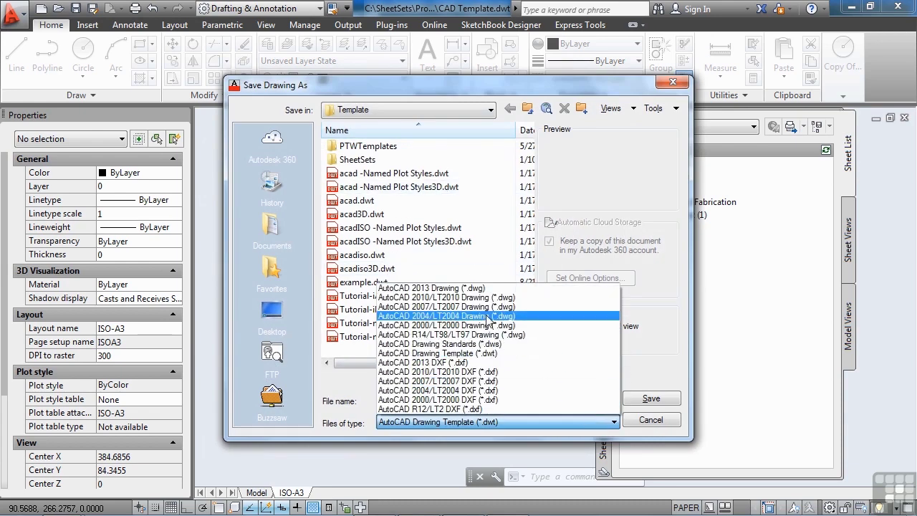
left_click(473, 289)
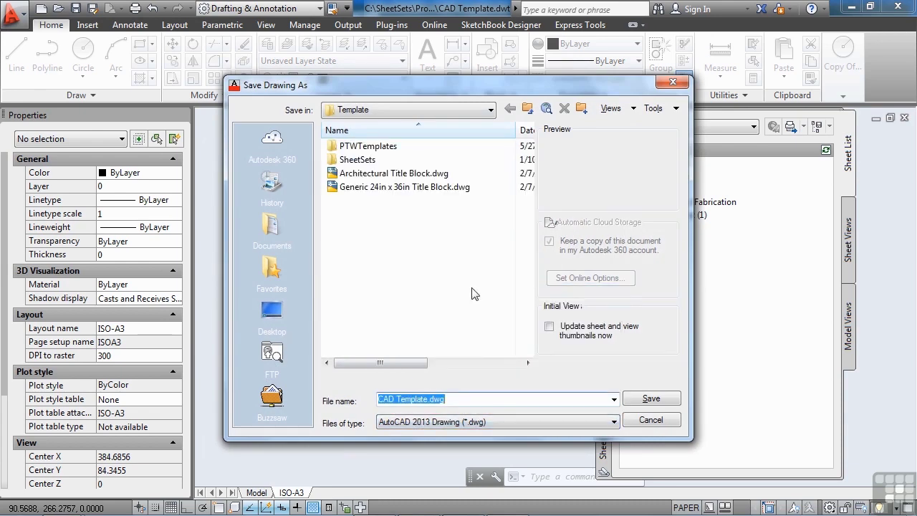
Save the drawing as temp-01.dwg in the Project Files folder of C:\SheetSets
left_click(481, 107)
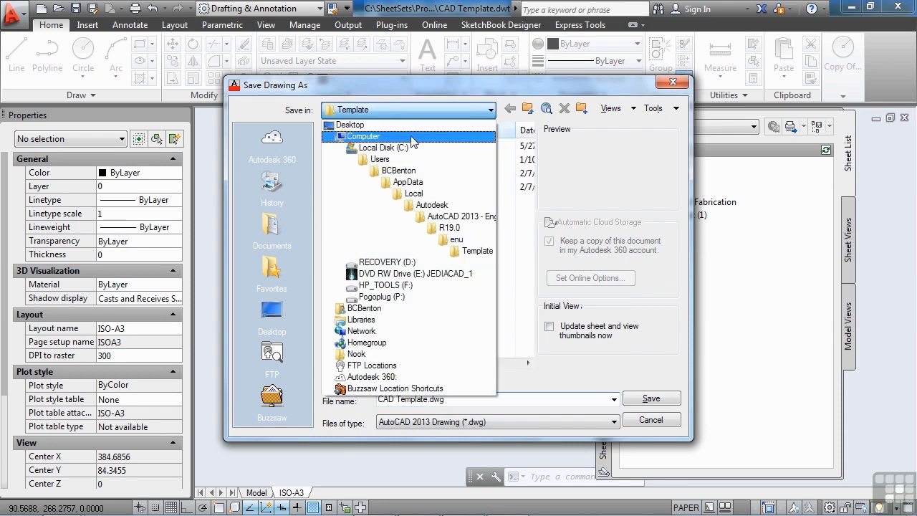
left_click(406, 150)
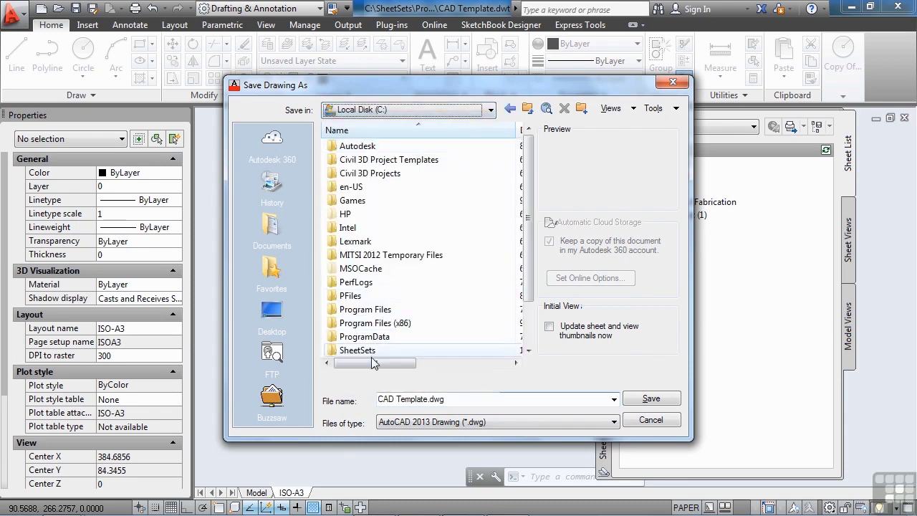
double_click(367, 348)
double_click(343, 147)
left_click(450, 399)
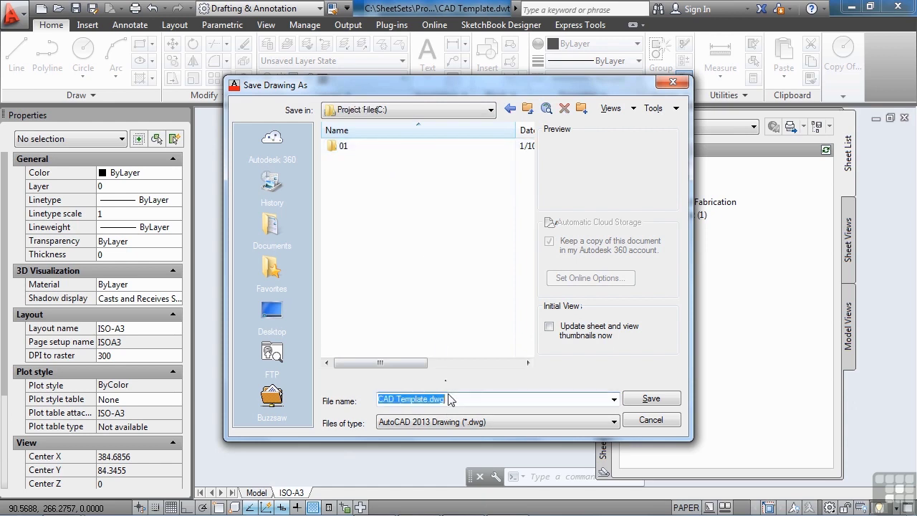
left_click_drag(428, 399, 388, 399)
type("temp-01")
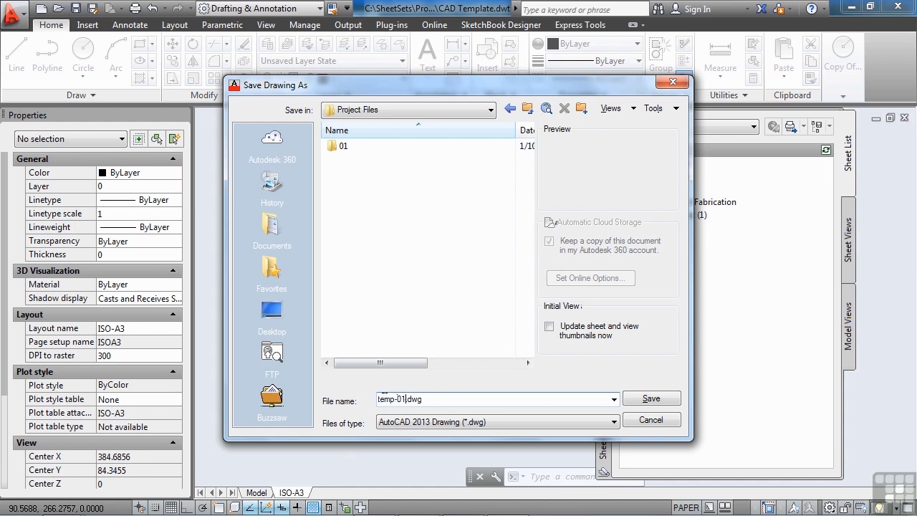
left_click(659, 399)
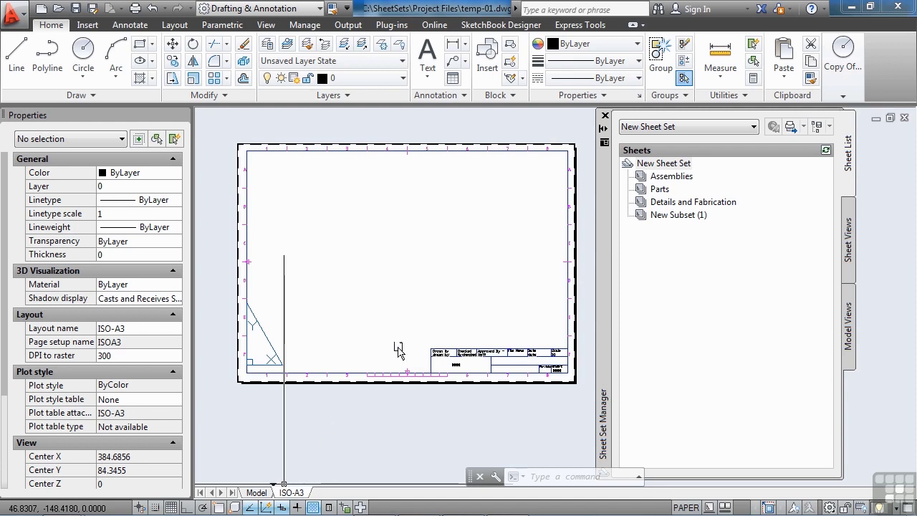
Import the ISO-A3 layout of temp-01.dwg as a sheet between the Assemblies and Parts subsets, prefixing its title with the file name
left_click(663, 202)
left_click_drag(667, 188, 668, 187)
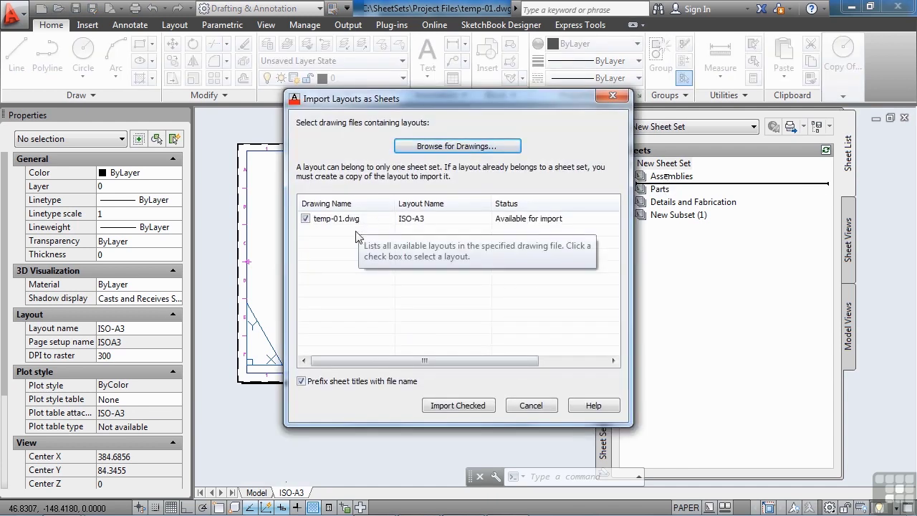
left_click(458, 405)
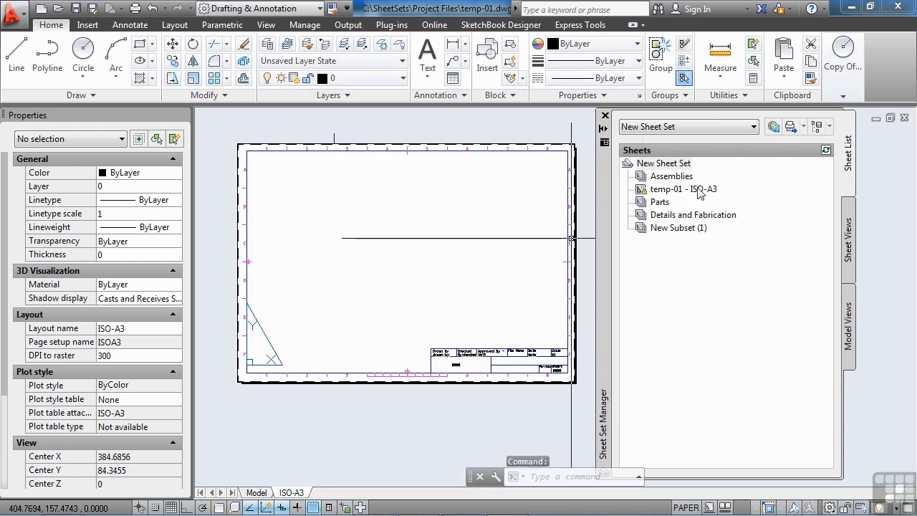
Renumber the imported temp-01 - ISO-A3 sheet as 01 and retitle it "first sheet in set"
left_click(494, 284)
scroll(495, 284, "up", 6)
middle_click_drag(493, 278, 484, 338)
scroll(484, 338, "down", 3)
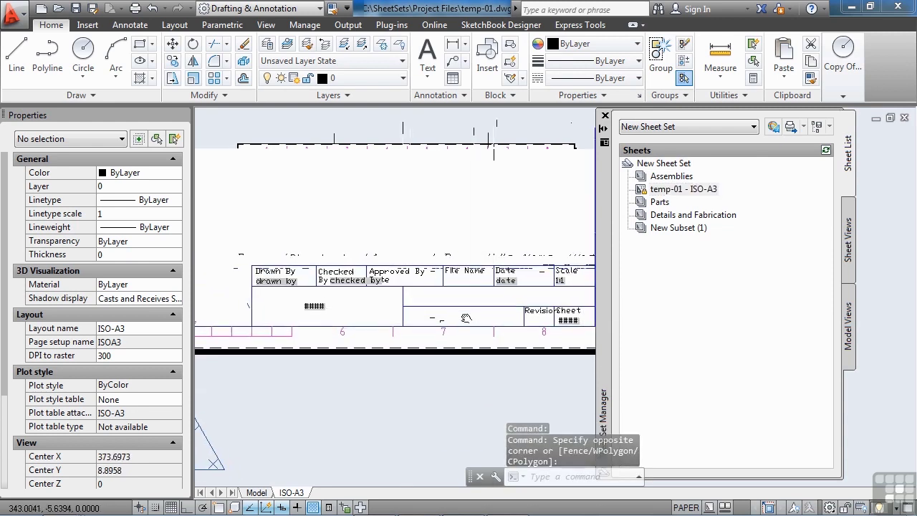
right_click(682, 192)
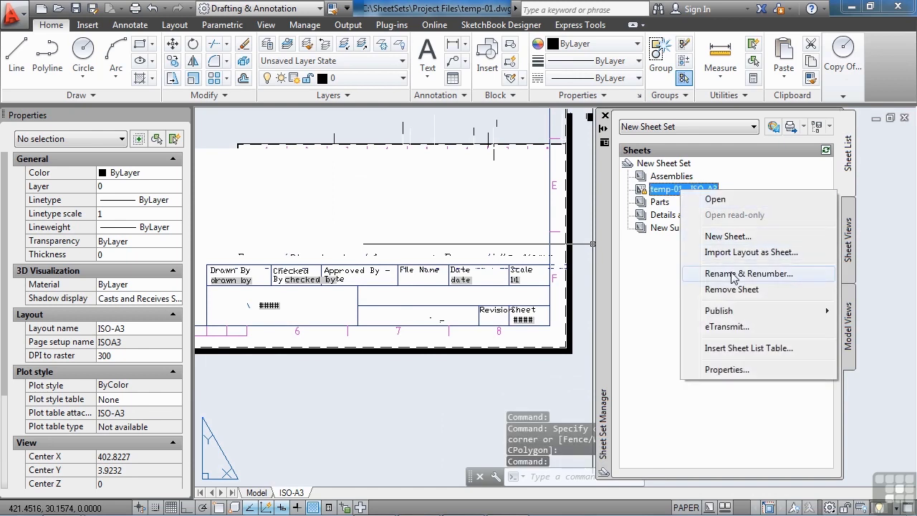
left_click(733, 274)
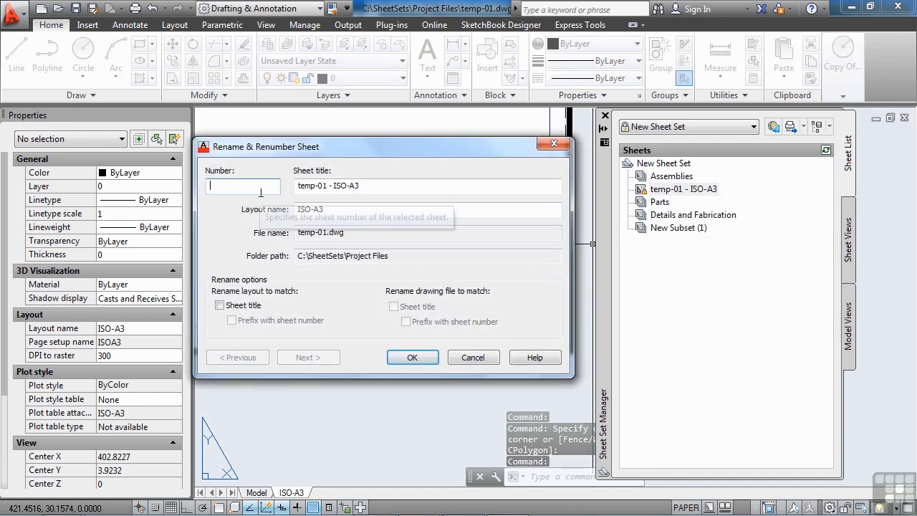
type("01")
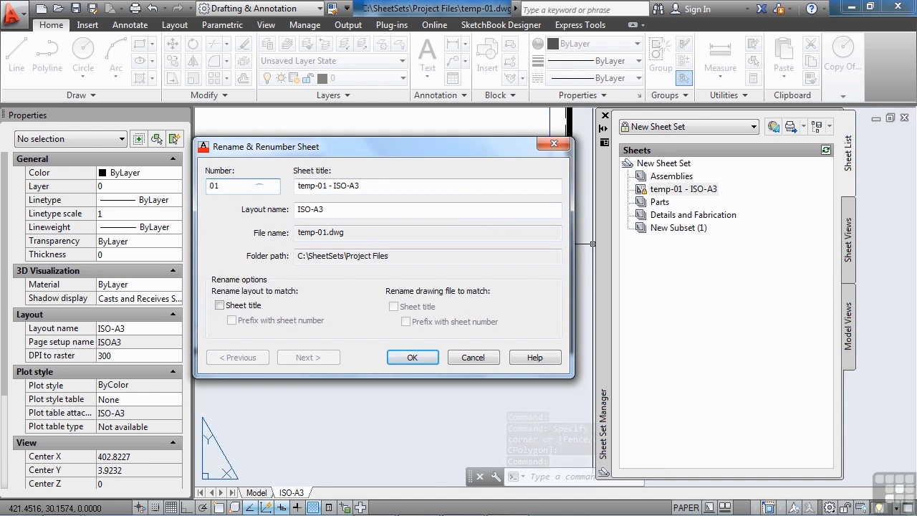
left_click_drag(362, 186, 267, 187)
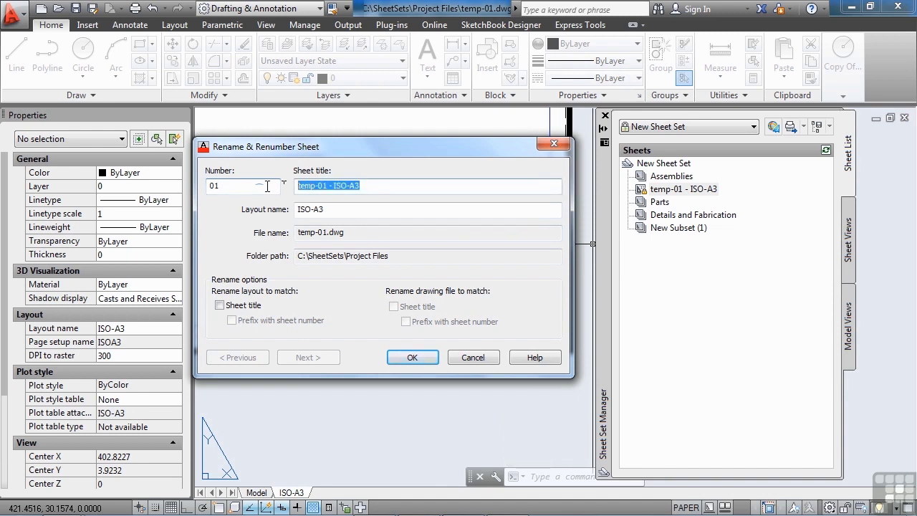
type("first sheet in set")
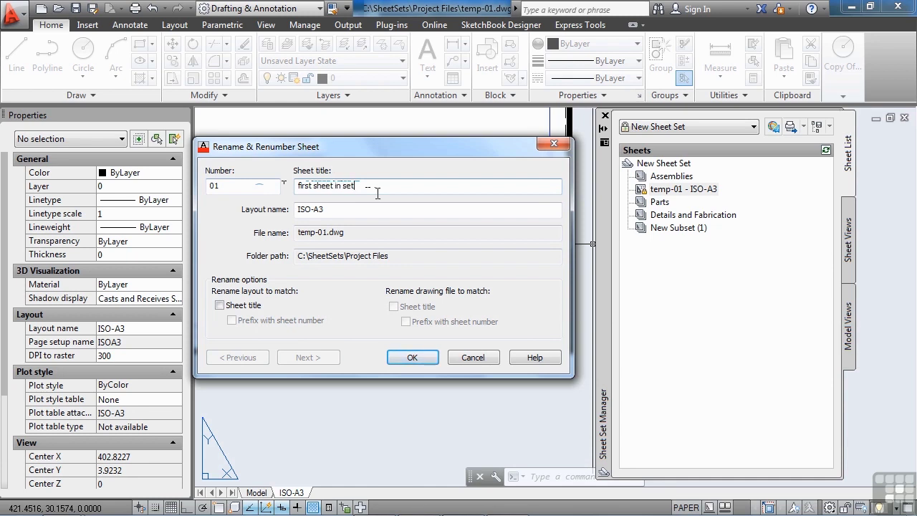
left_click(413, 358)
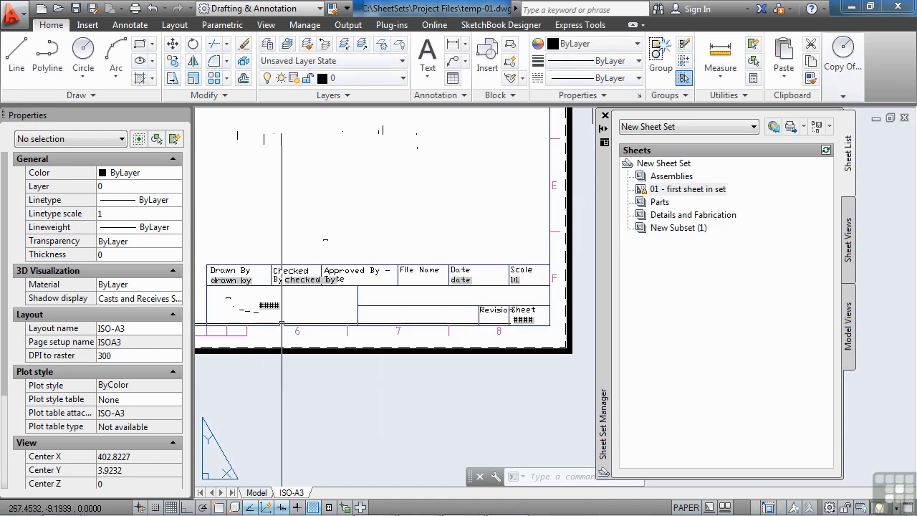
Save temp-01.dwg and regenerate the whole drawing to update the title block's fields, checking the sheet number
mouse_move(290, 324)
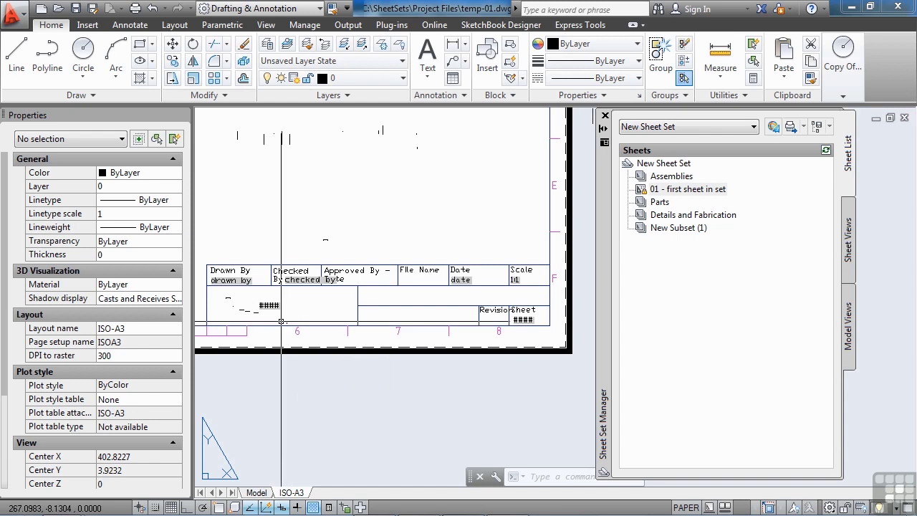
key("ctrl+s")
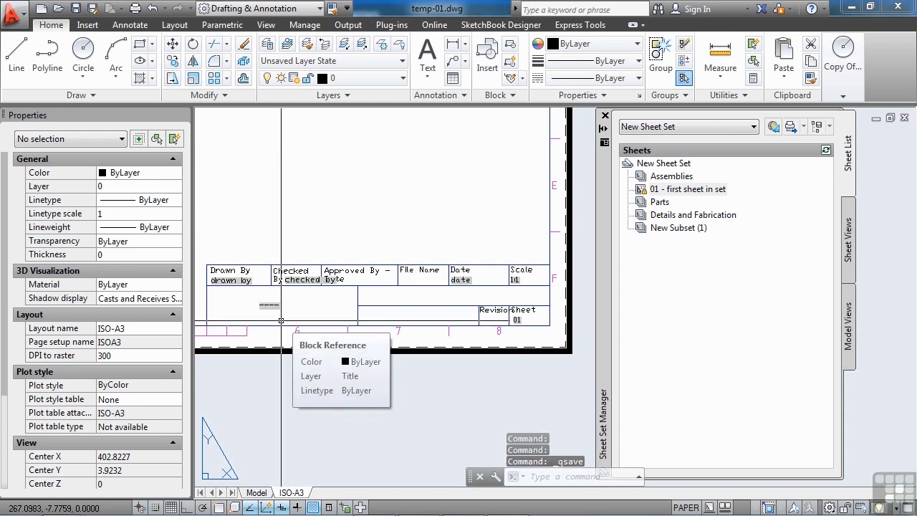
type("rea")
key("Return")
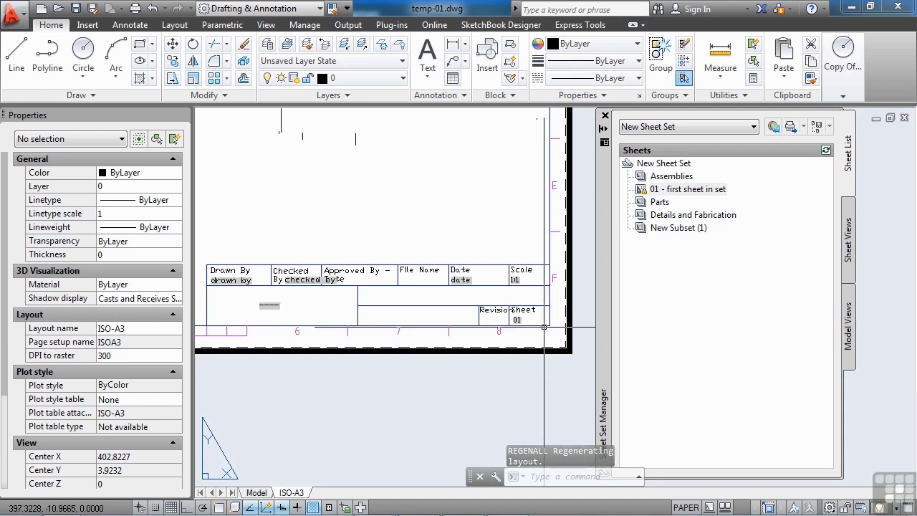
scroll(544, 327, "up", 5)
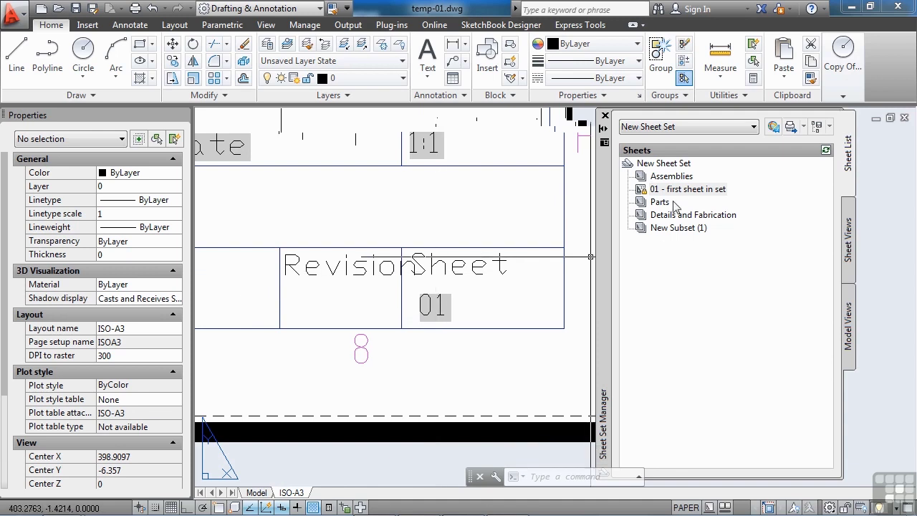
scroll(323, 301, "down", 4)
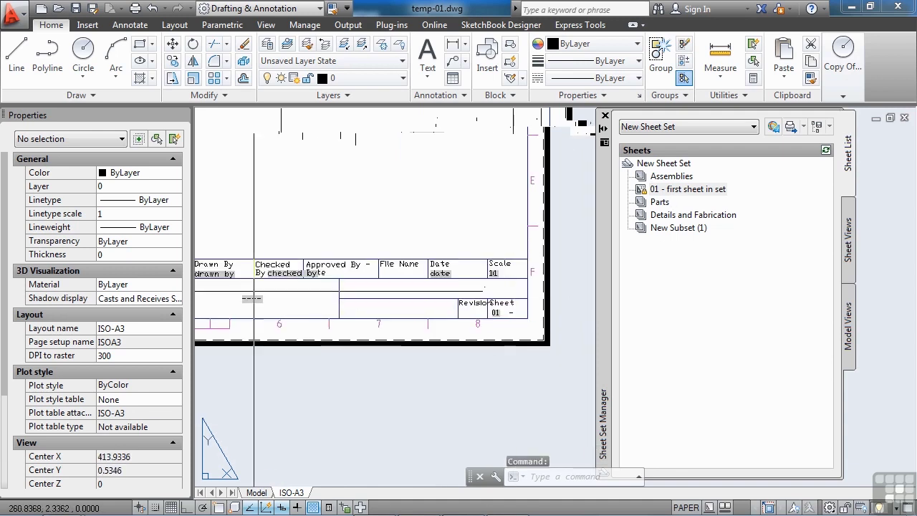
Inspect which sheet set field drives the Title block's DRAWING_NAME attribute, cancel the field selection and close the attribute editor
scroll(245, 300, "up", 5)
scroll(287, 299, "down", 3)
scroll(338, 302, "up", 3)
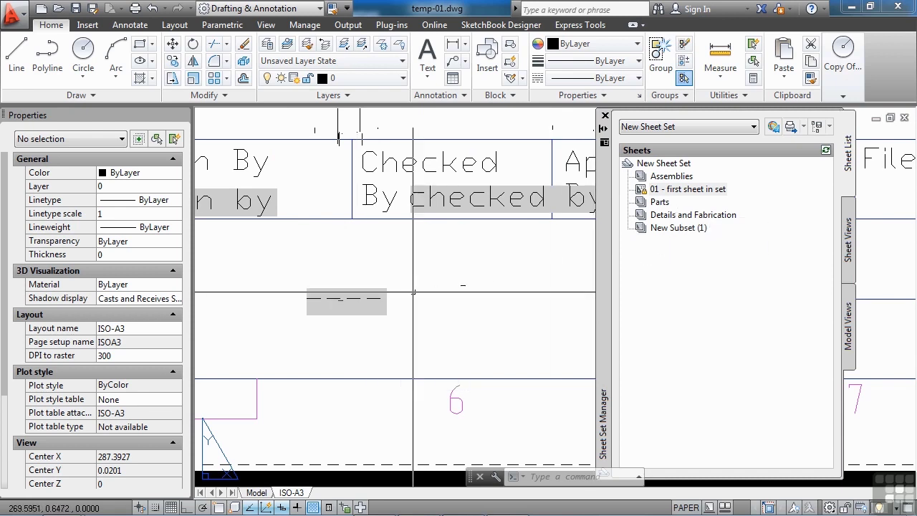
left_click(362, 136)
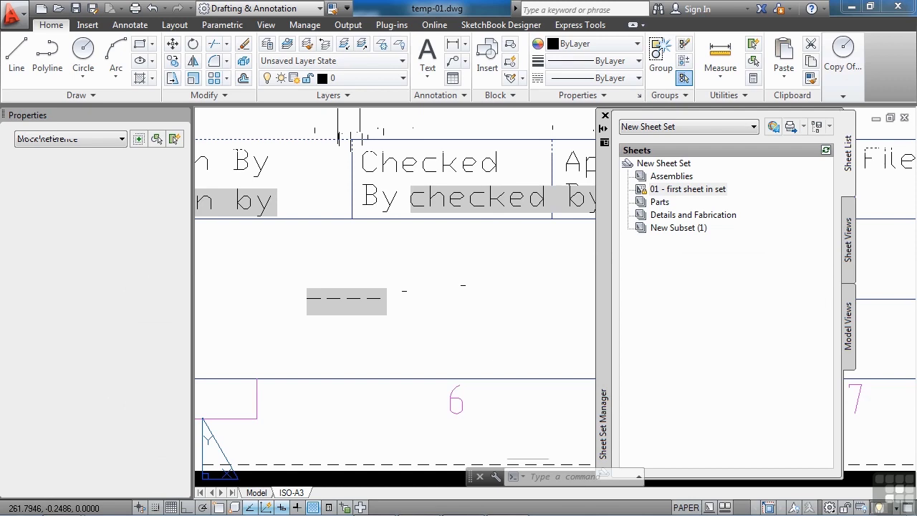
double_click(351, 304)
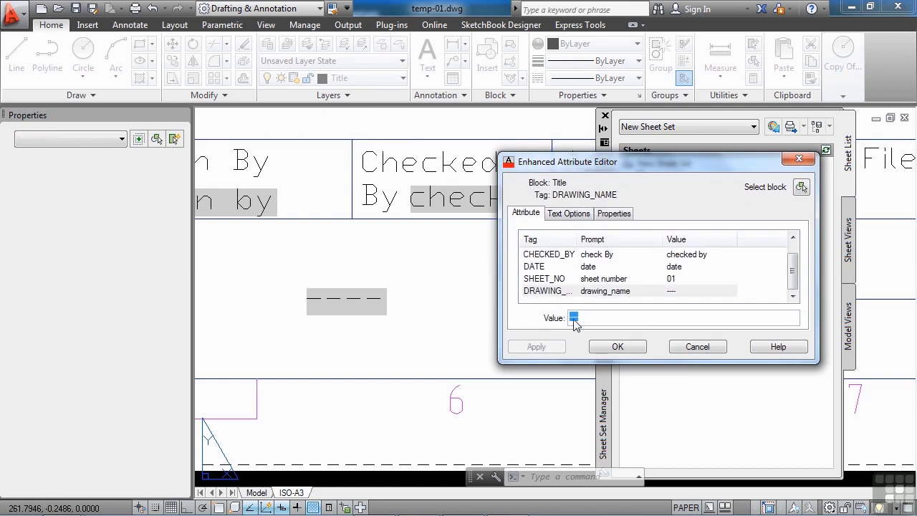
key("ctrl+f")
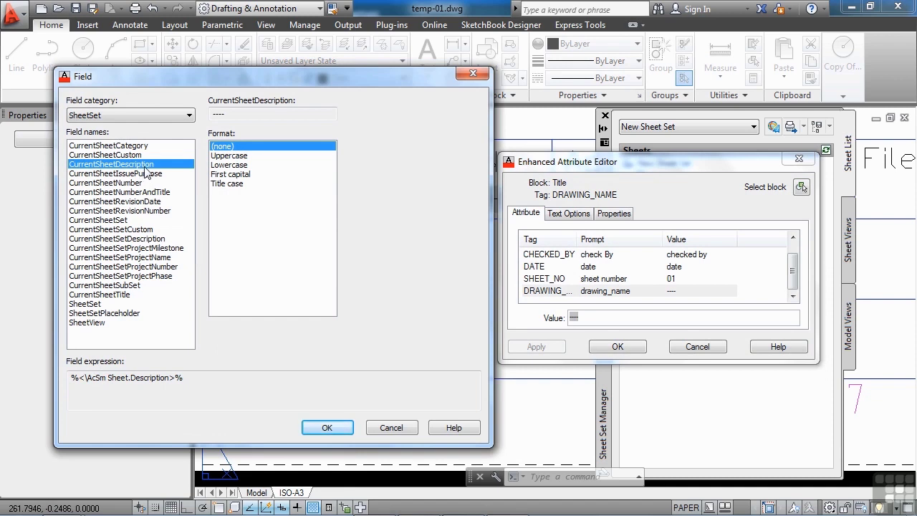
left_click(398, 427)
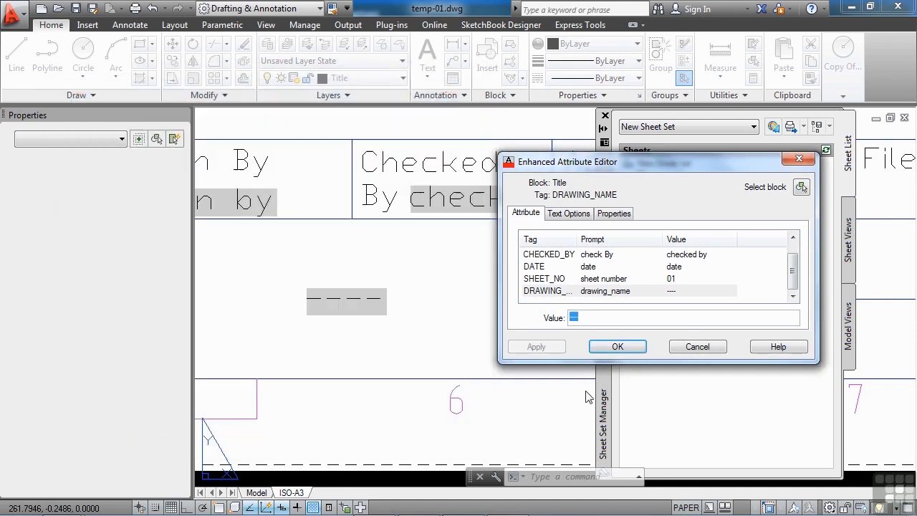
left_click(615, 347)
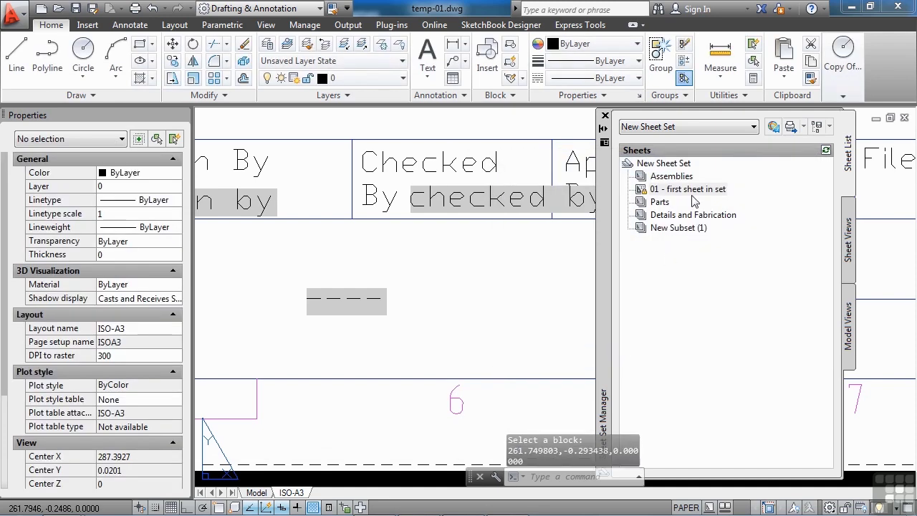
Set the description of the 01 - first sheet in set sheet to "this describes the drawing" and check it in the title block
right_click(693, 200)
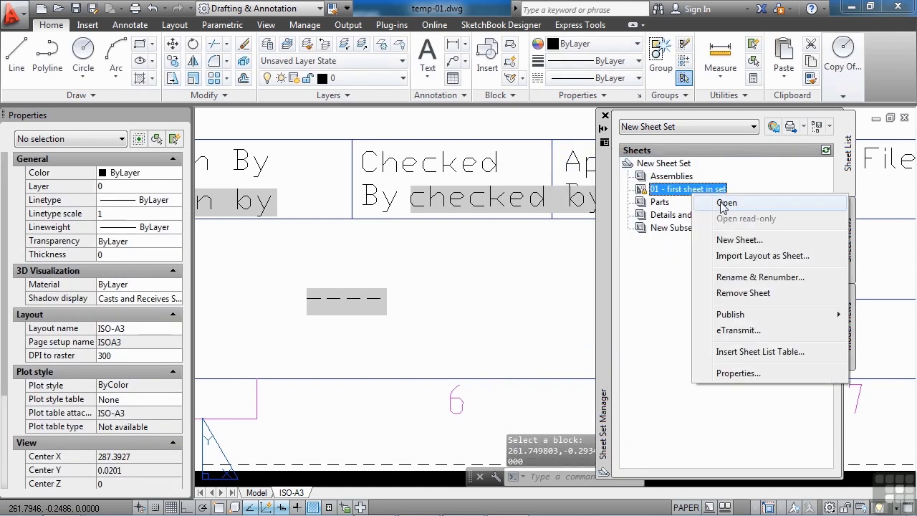
left_click(738, 372)
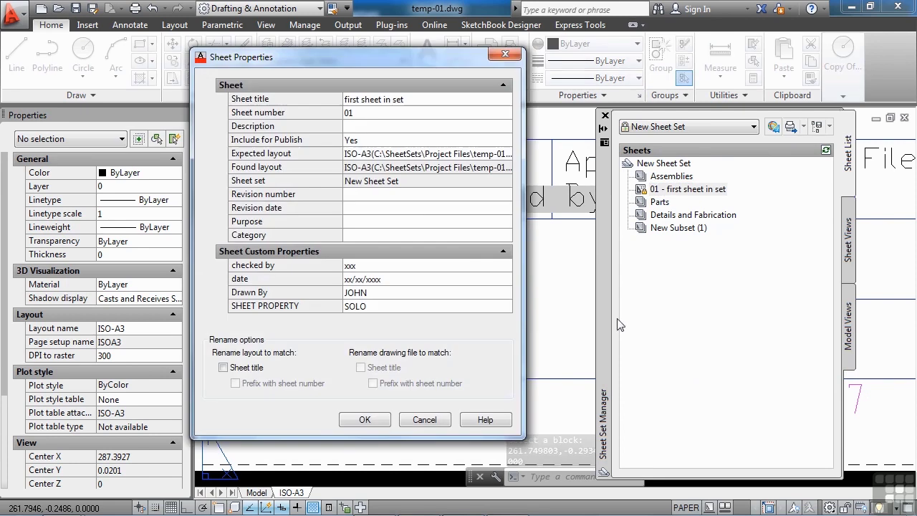
left_click(353, 126)
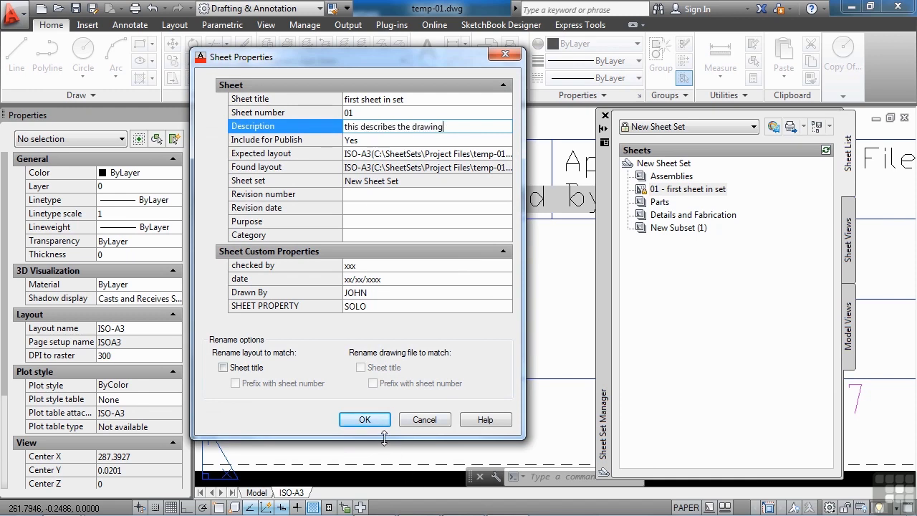
left_click(365, 420)
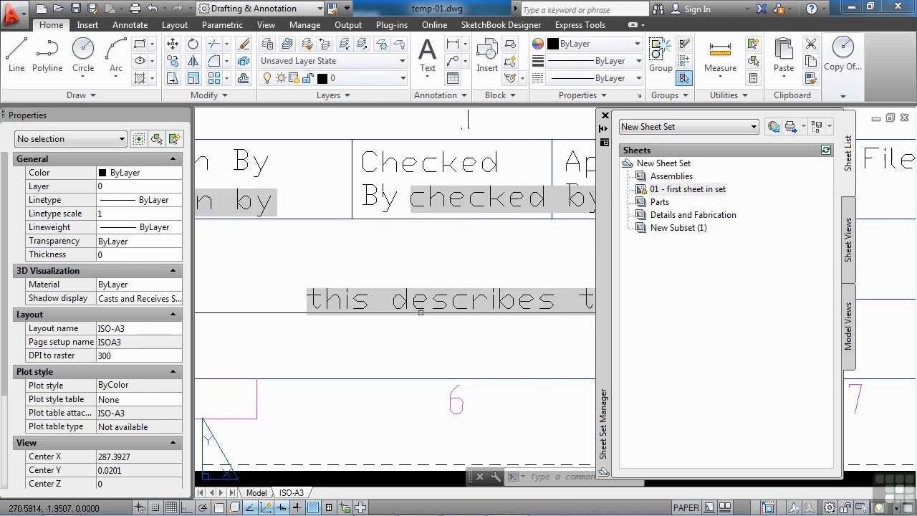
scroll(390, 298, "down", 3)
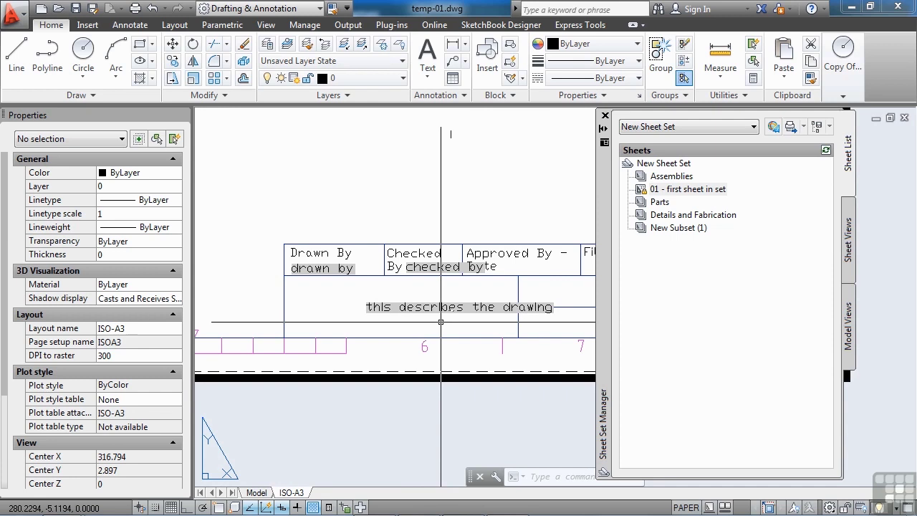
scroll(444, 318, "up", 2)
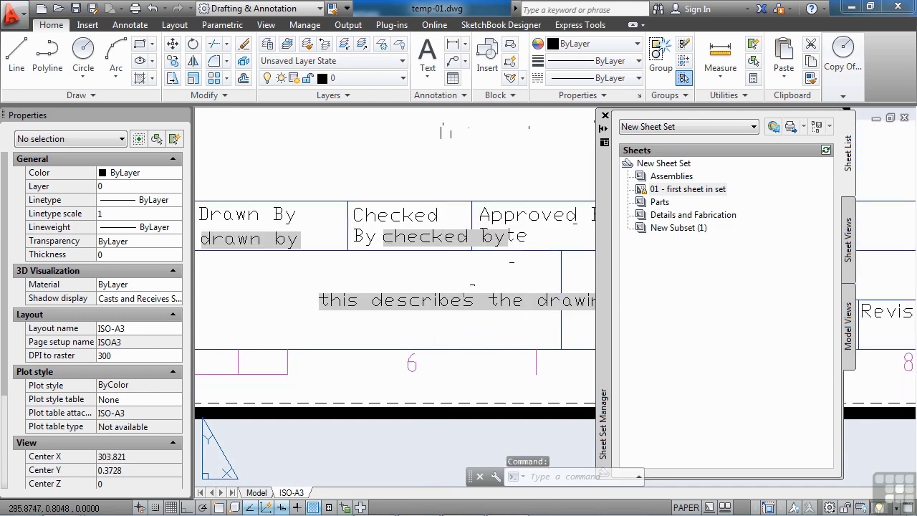
Set the same sheet's custom properties: checked by to "bcb" and date to 03/14/1596
right_click(681, 190)
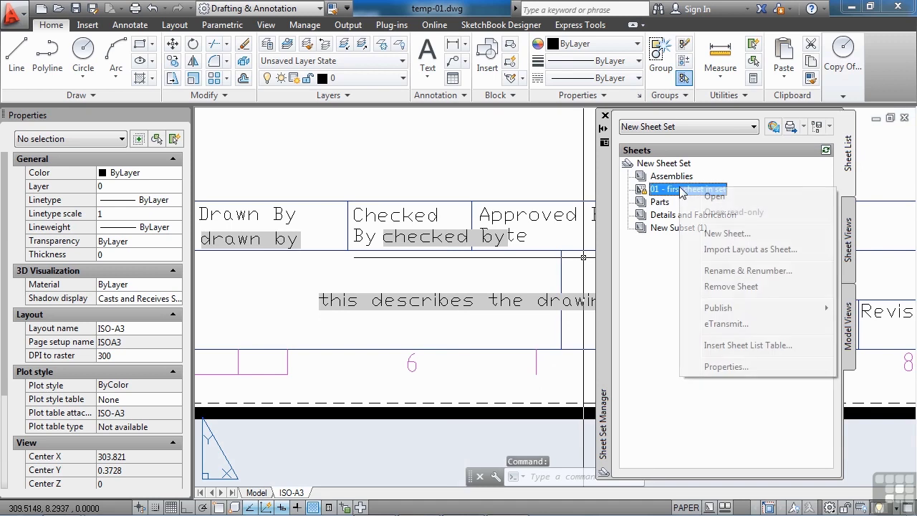
left_click(725, 366)
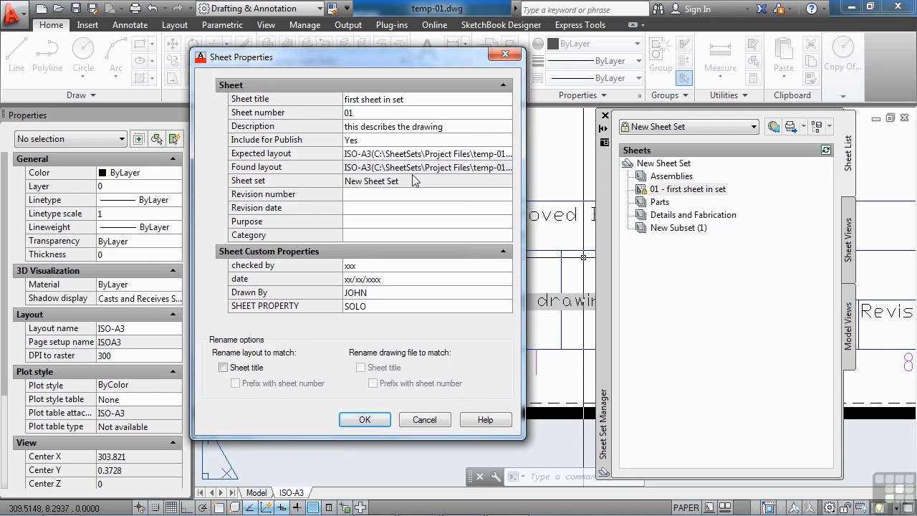
left_click(405, 100)
left_click(404, 127)
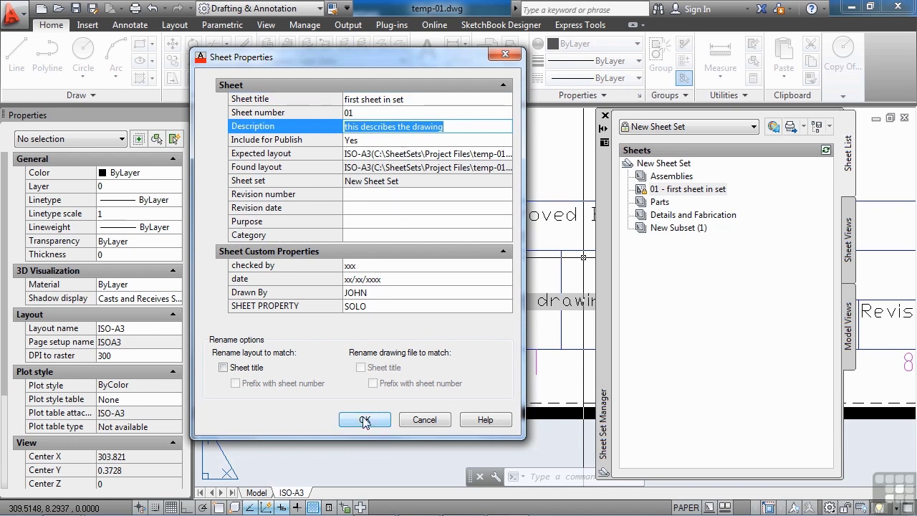
left_click(377, 265)
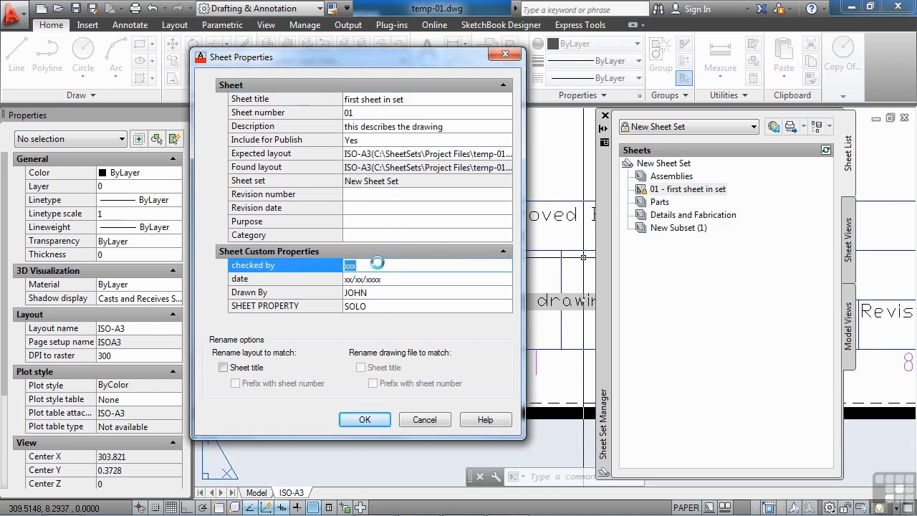
type("bcb")
left_click(390, 280)
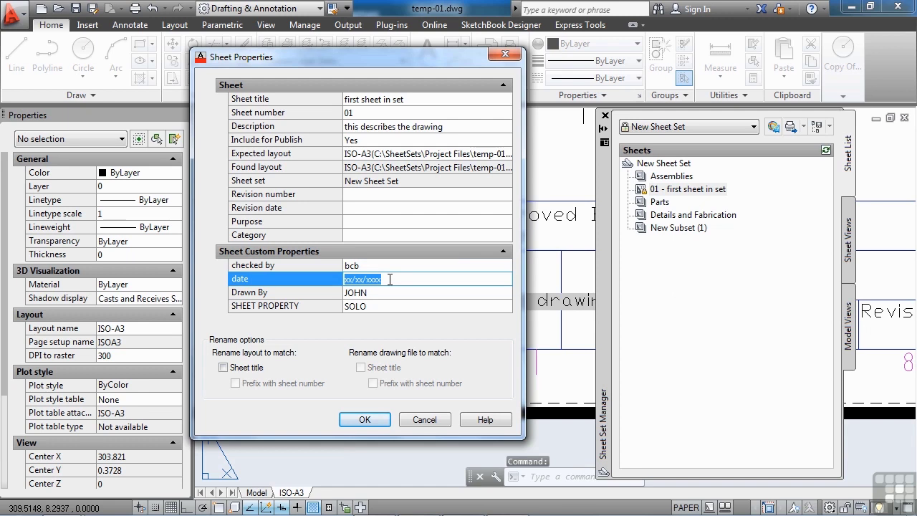
type("03/14/1596")
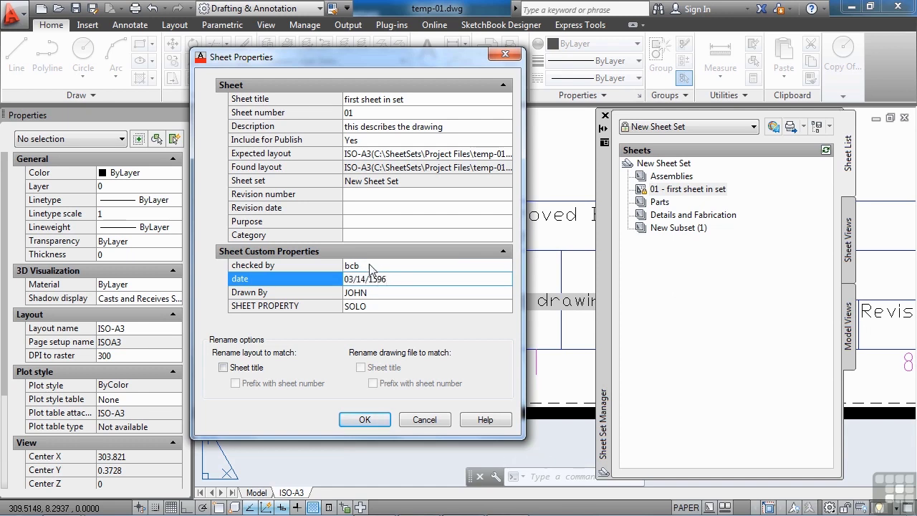
left_click(351, 423)
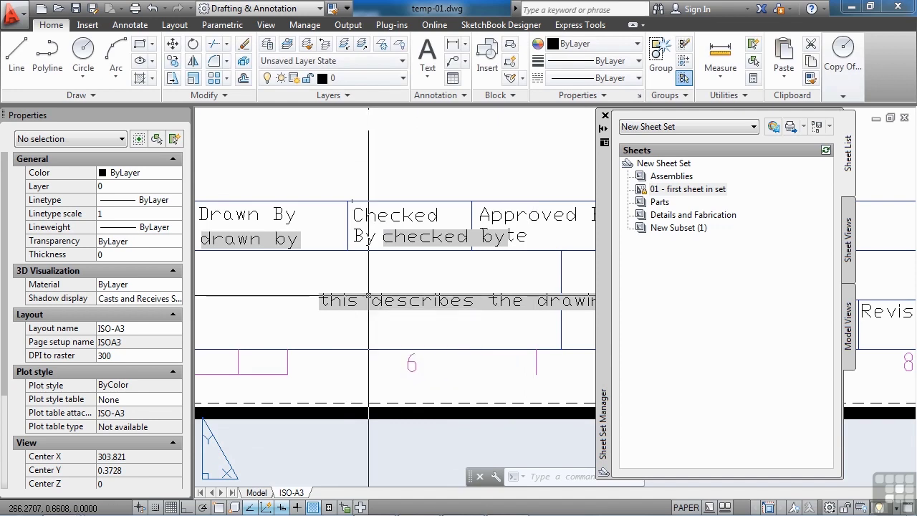
Replace the placeholder in the Title block's DATE attribute with a CurrentSheetCustom field using the date property
scroll(353, 286, "down", 4)
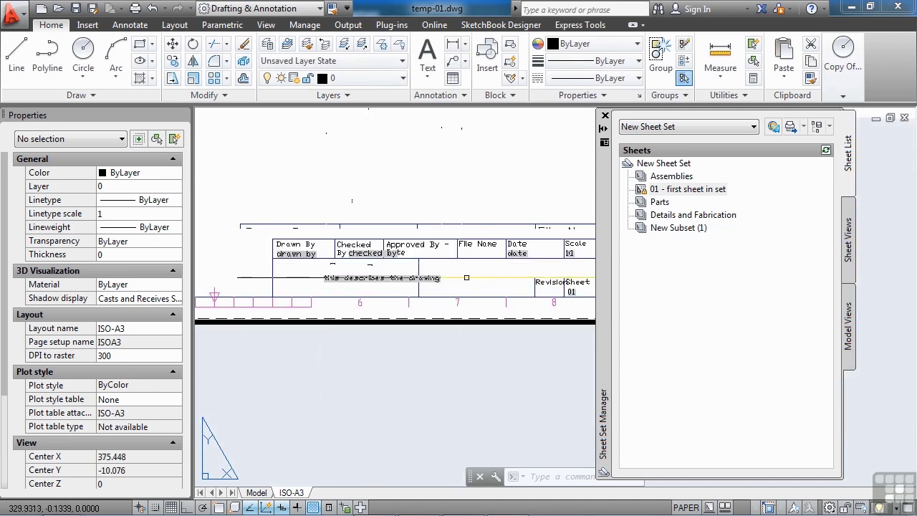
scroll(300, 258, "up", 4)
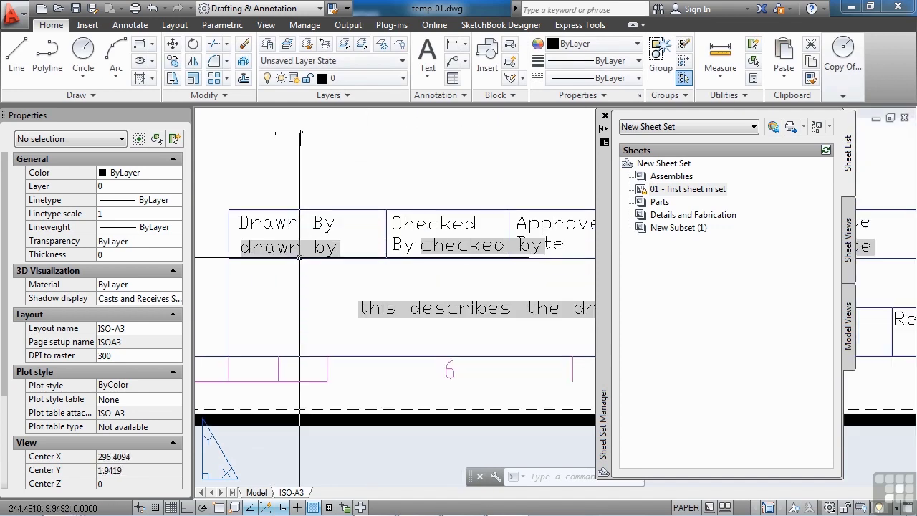
middle_click_drag(390, 267, 193, 255)
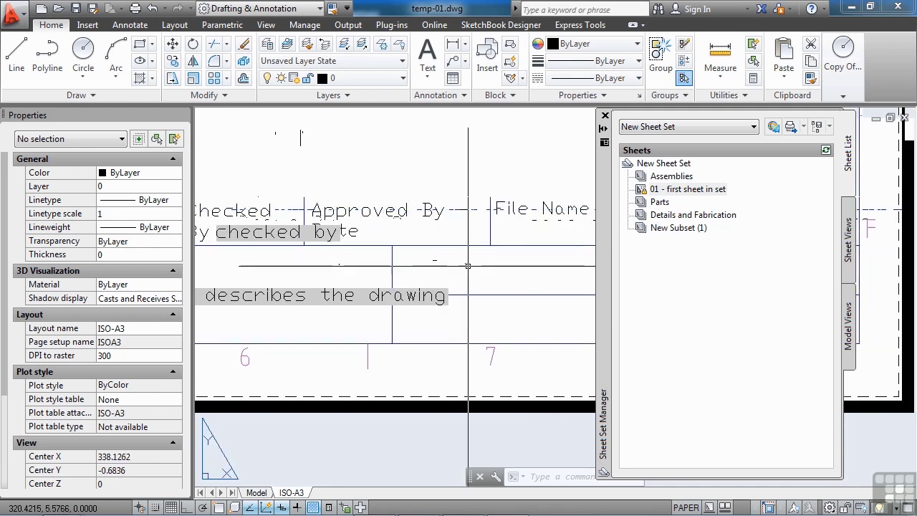
middle_click_drag(467, 256, 211, 248)
scroll(373, 301, "down", 2)
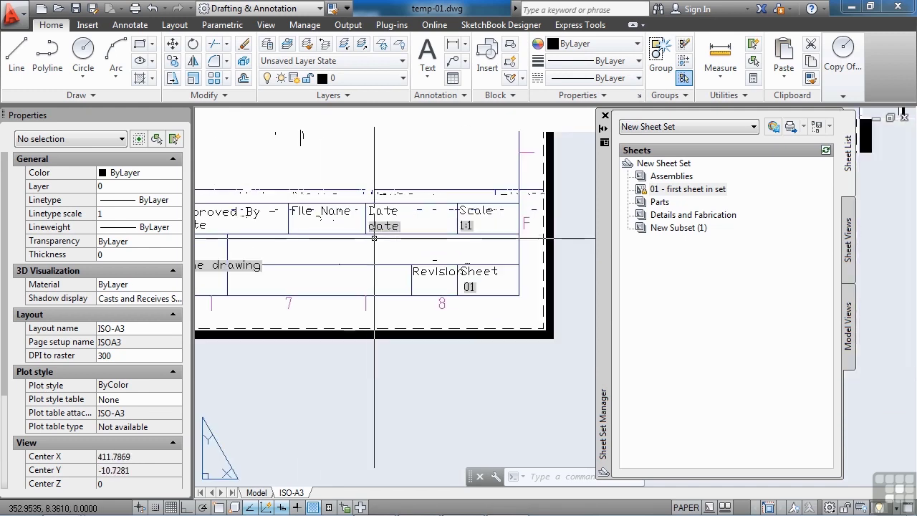
scroll(391, 237, "up", 3)
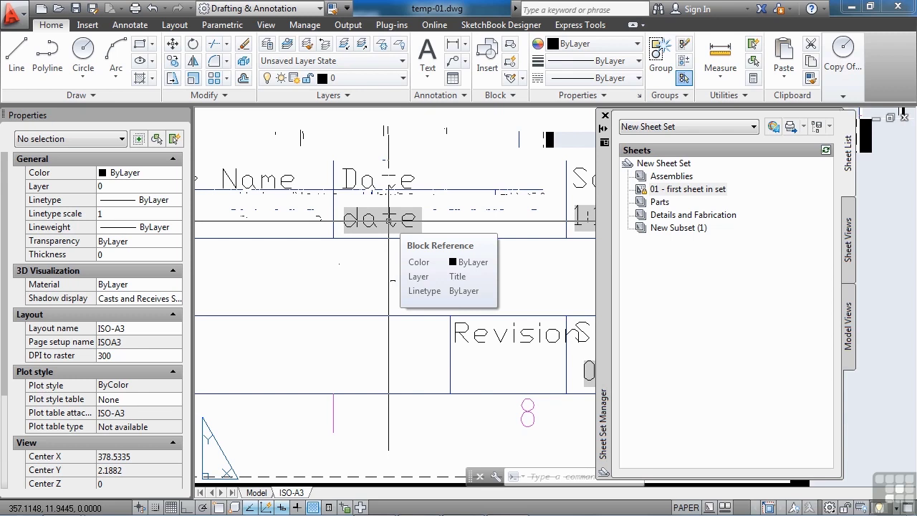
double_click(388, 221)
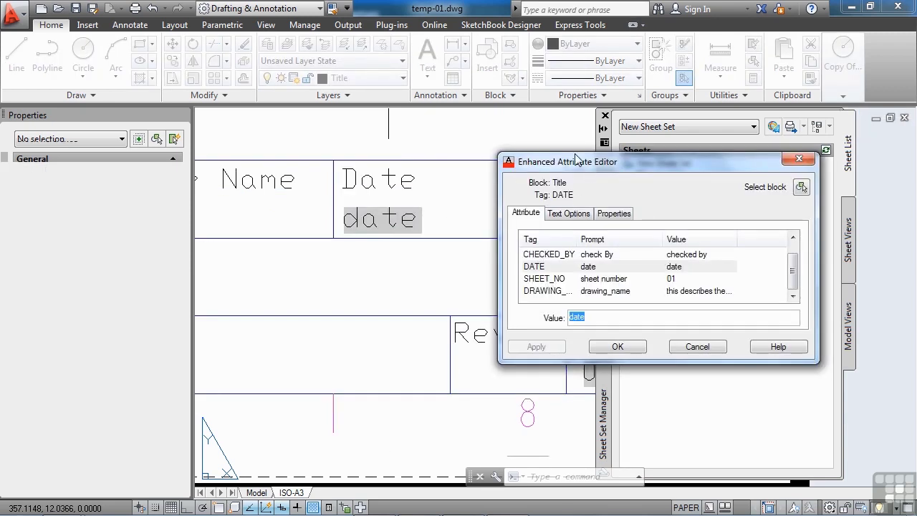
left_click_drag(576, 157, 406, 143)
double_click(394, 296)
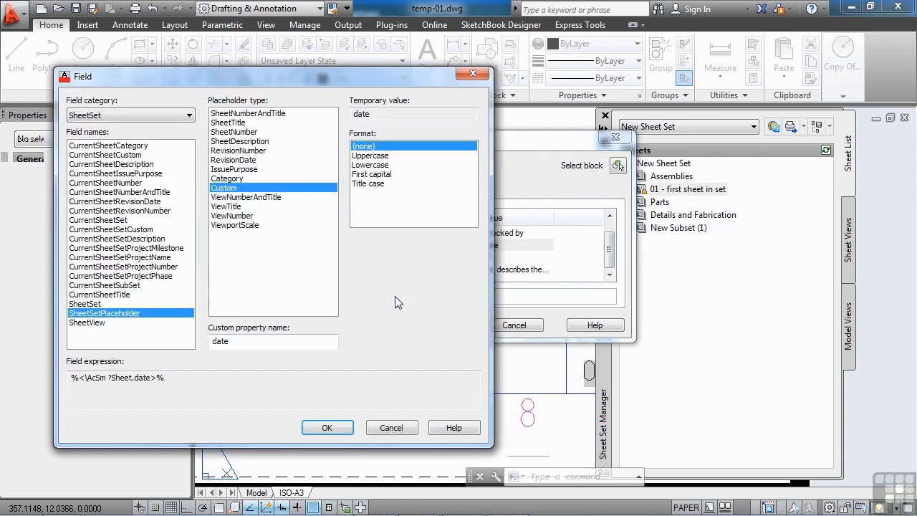
left_click(108, 155)
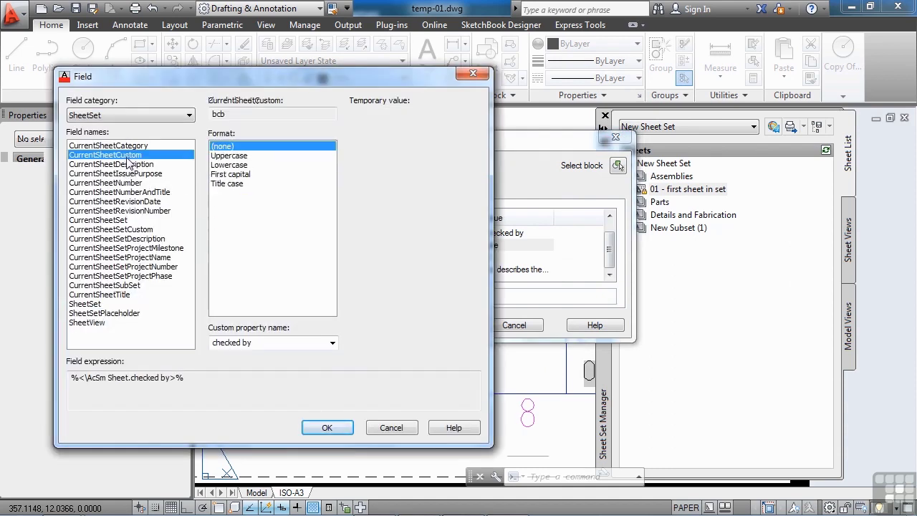
left_click(332, 343)
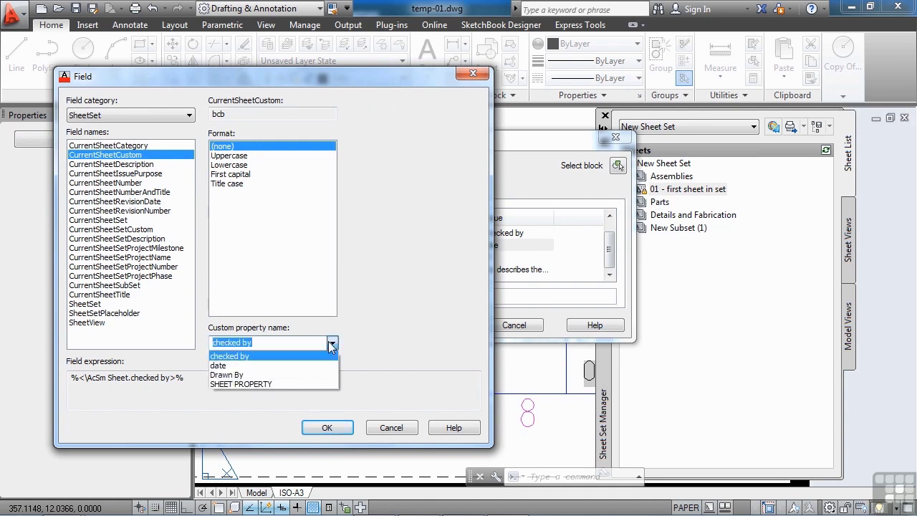
left_click(232, 366)
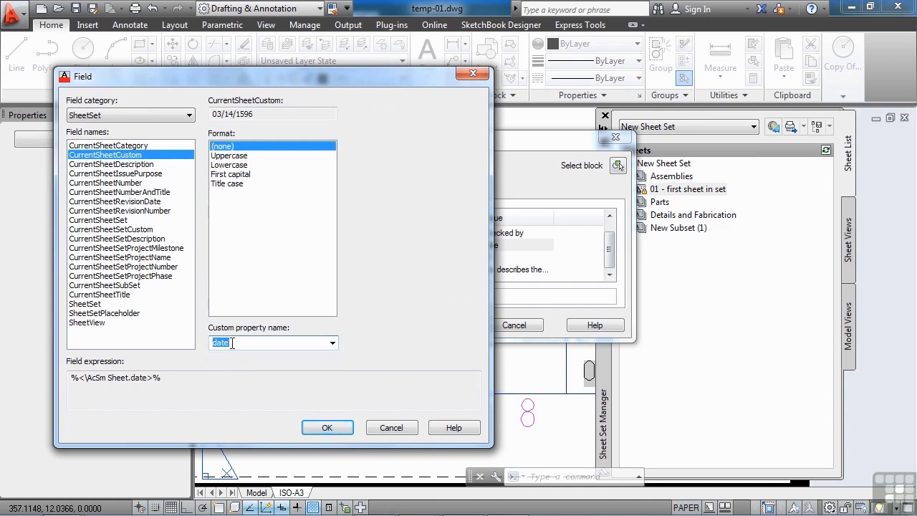
left_click(323, 427)
left_click(433, 326)
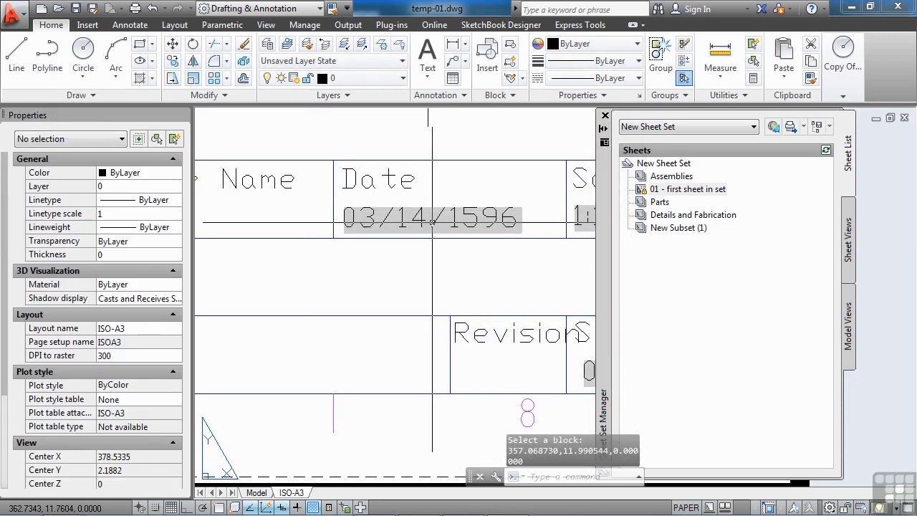
Replace the placeholder in the Title block's CHECKED_BY attribute with a CurrentSheetCustom field using the checked by property
scroll(338, 241, "down", 3)
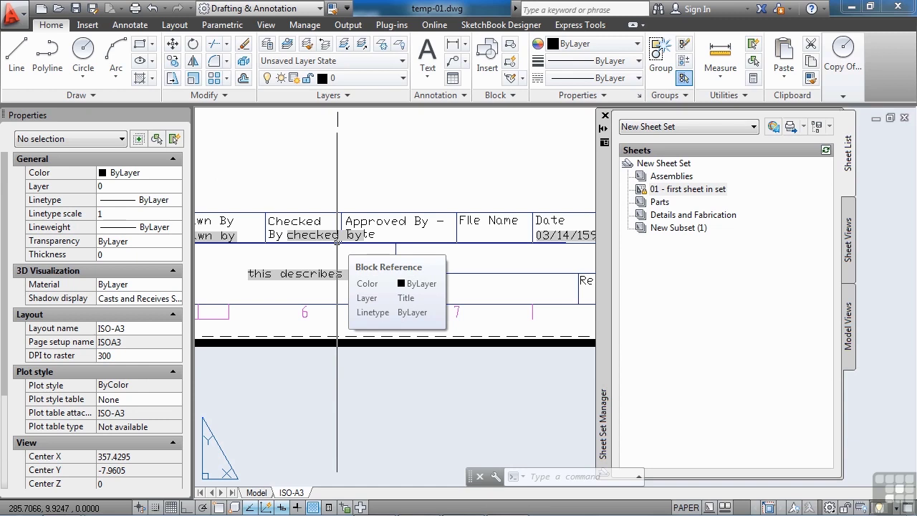
left_click(319, 236)
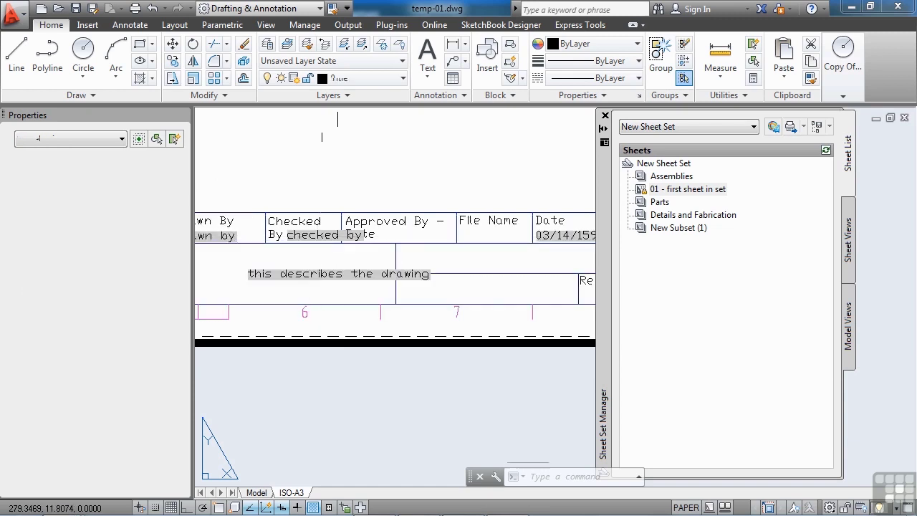
double_click(315, 235)
key("ctrl+f")
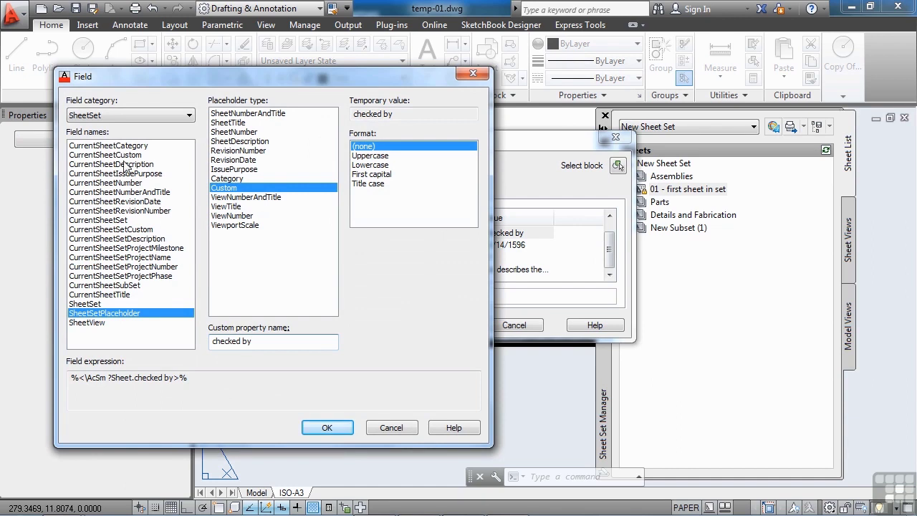
left_click(128, 148)
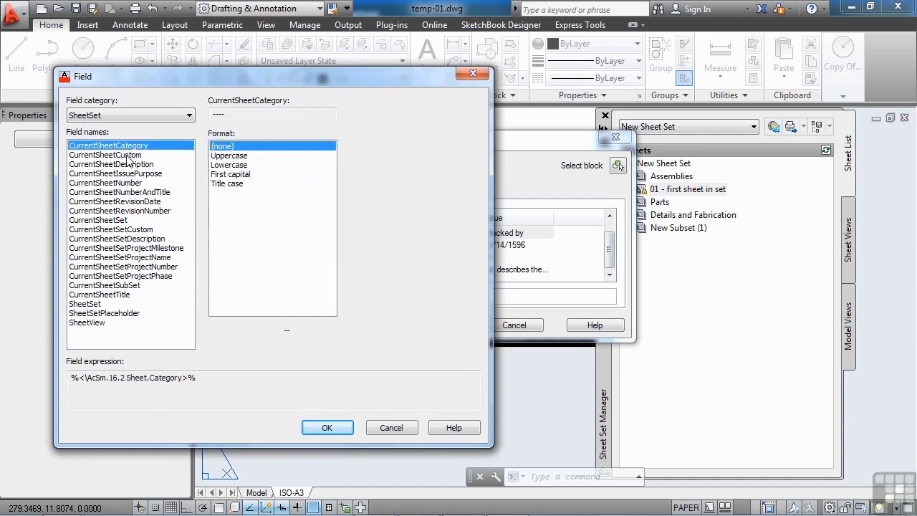
left_click(129, 156)
left_click(316, 343)
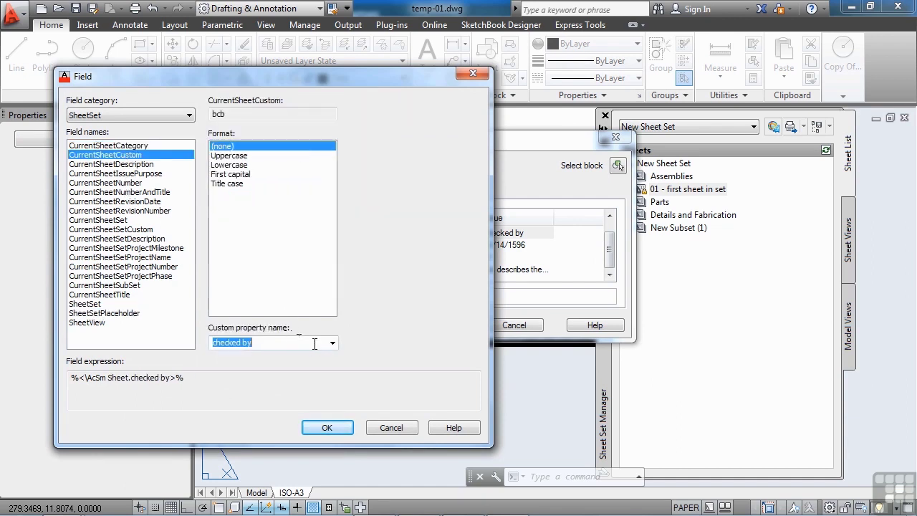
left_click(332, 343)
left_click(264, 358)
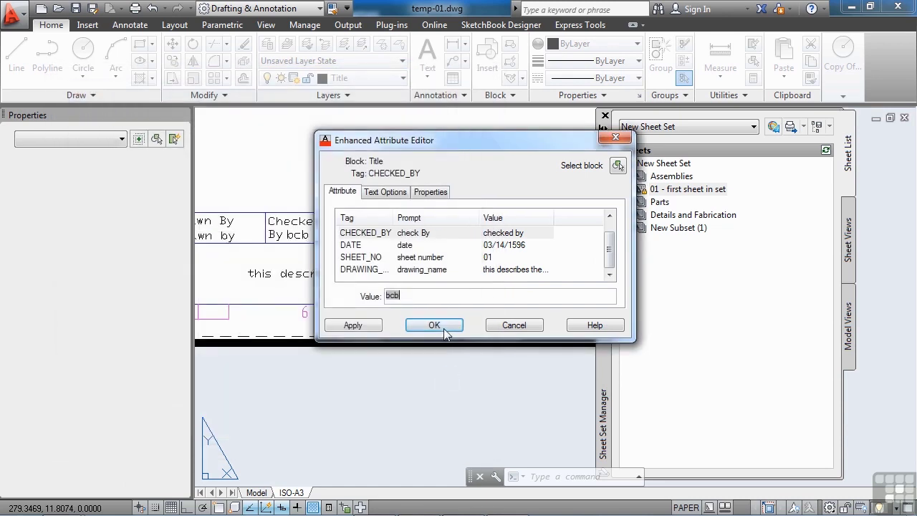
left_click(429, 324)
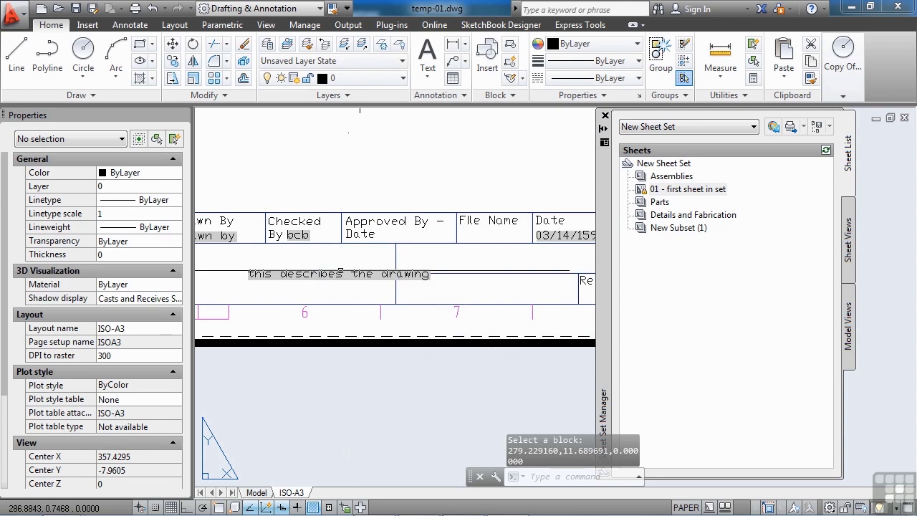
Replace the placeholder in the Title block's DRAWN_BY attribute with a CurrentSheetCustom field using the Drawn By property
middle_click_drag(241, 236, 377, 245)
left_click(368, 246)
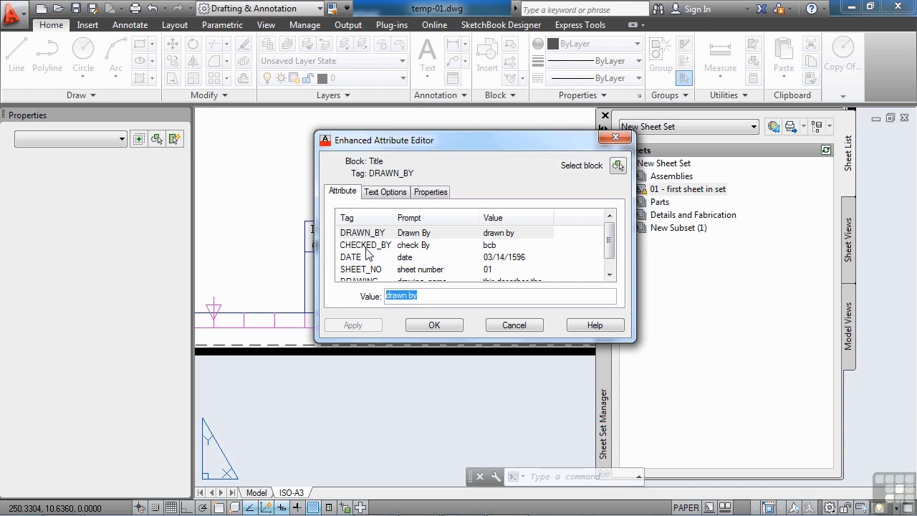
double_click(405, 296)
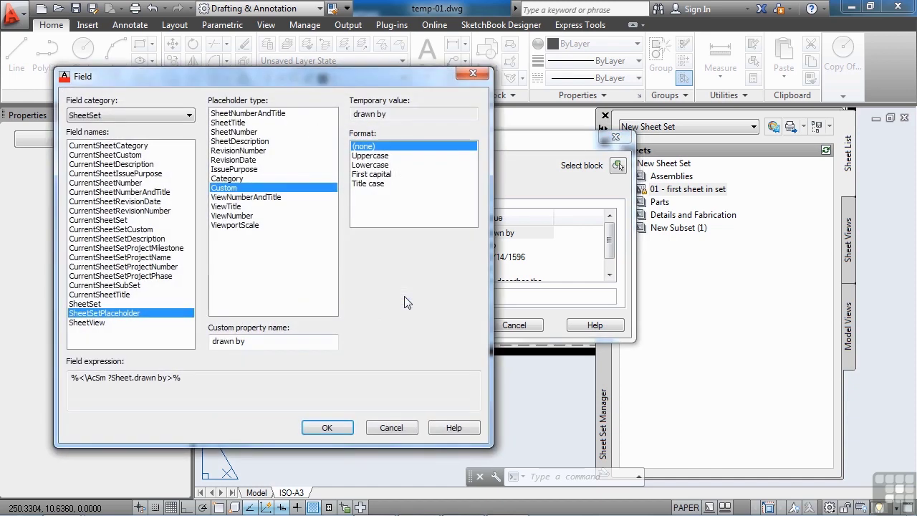
left_click(120, 156)
left_click(333, 342)
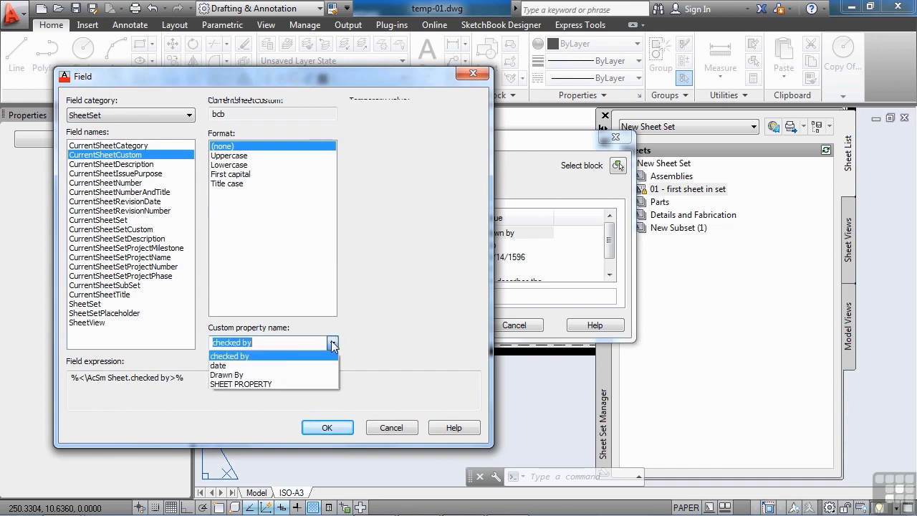
left_click(243, 375)
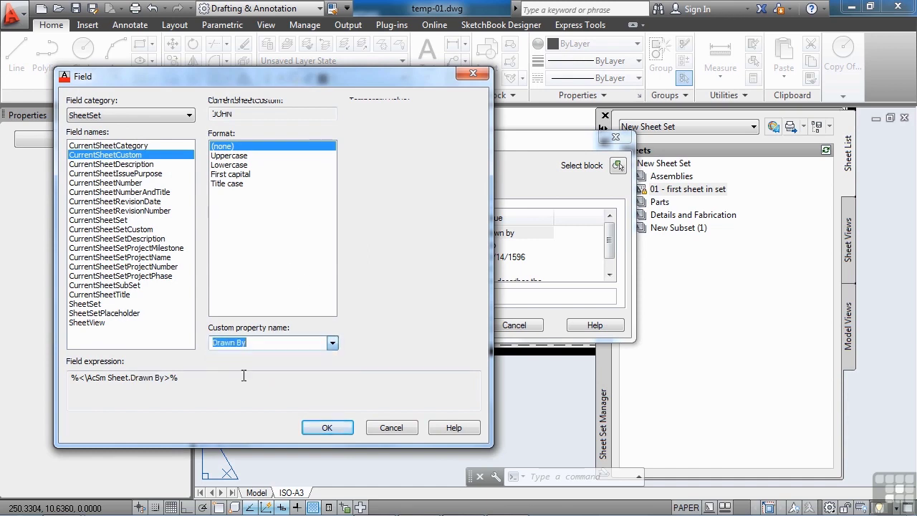
left_click(338, 426)
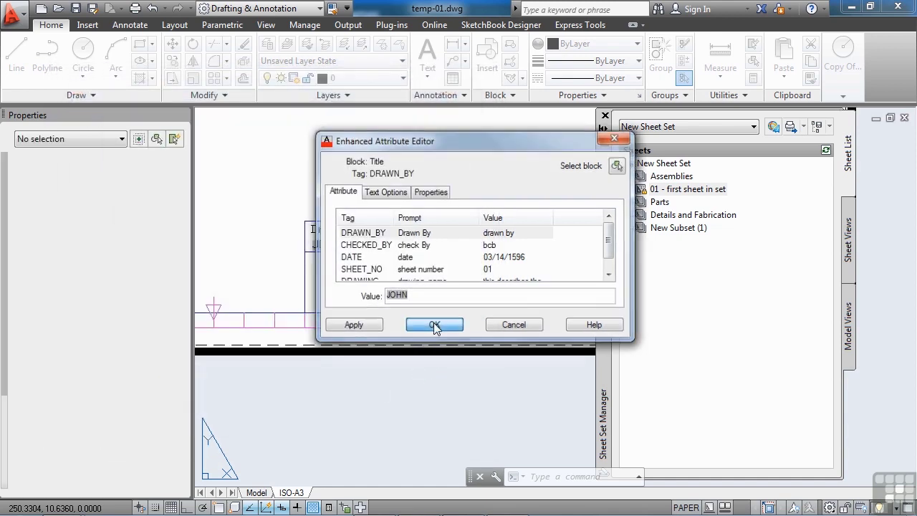
left_click(435, 325)
Copy the sheet title "first sheet in set" into the description of sheet 01 and regenerate the drawing with REA
scroll(459, 288, "down", 4)
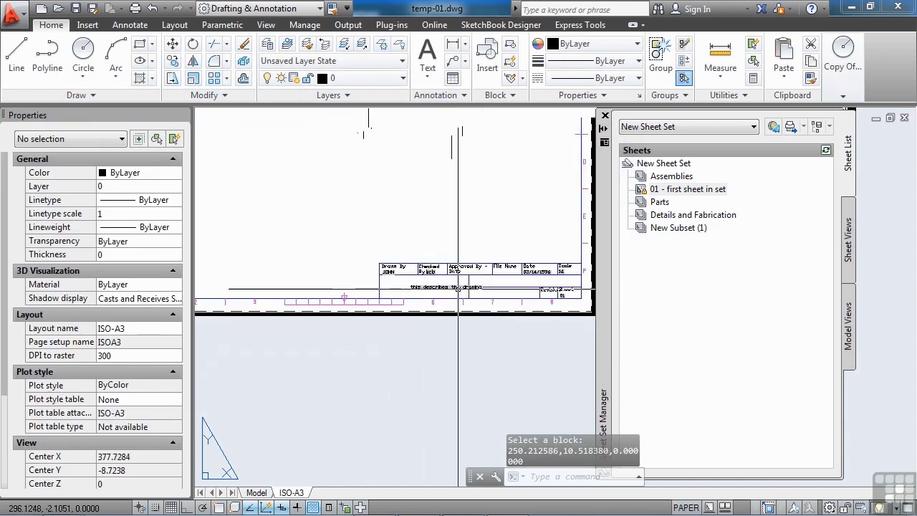
scroll(482, 292, "up", 4)
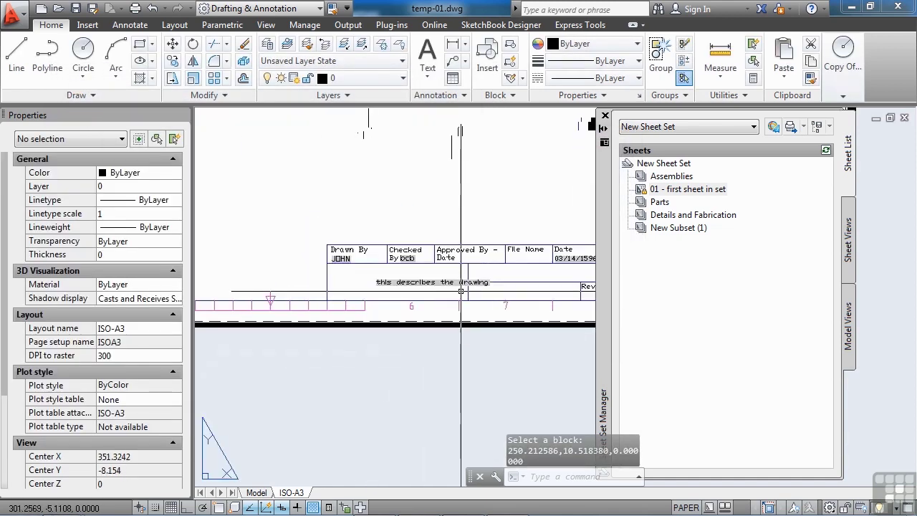
right_click(722, 190)
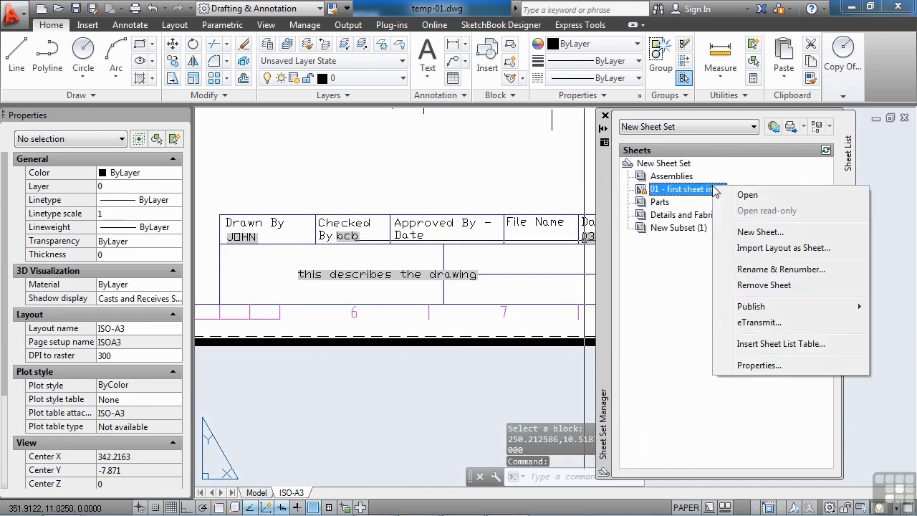
left_click(759, 366)
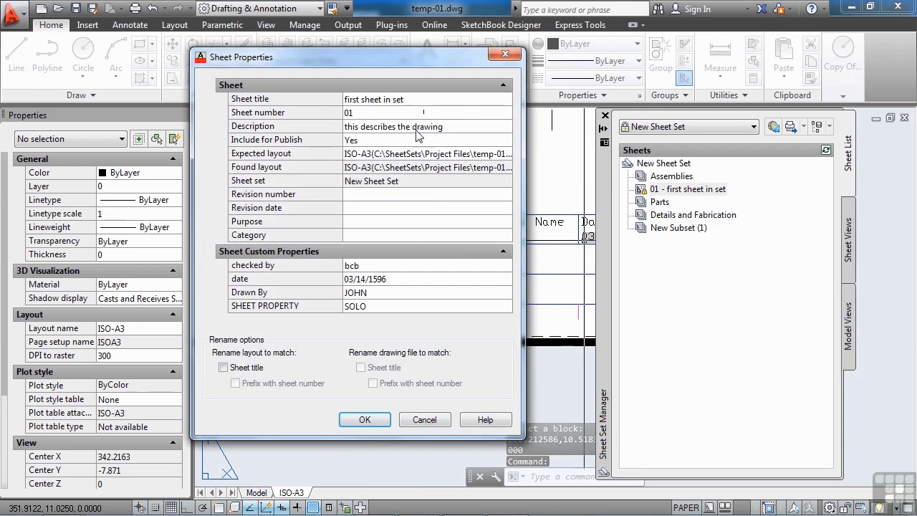
left_click(415, 100)
key("ctrl+c")
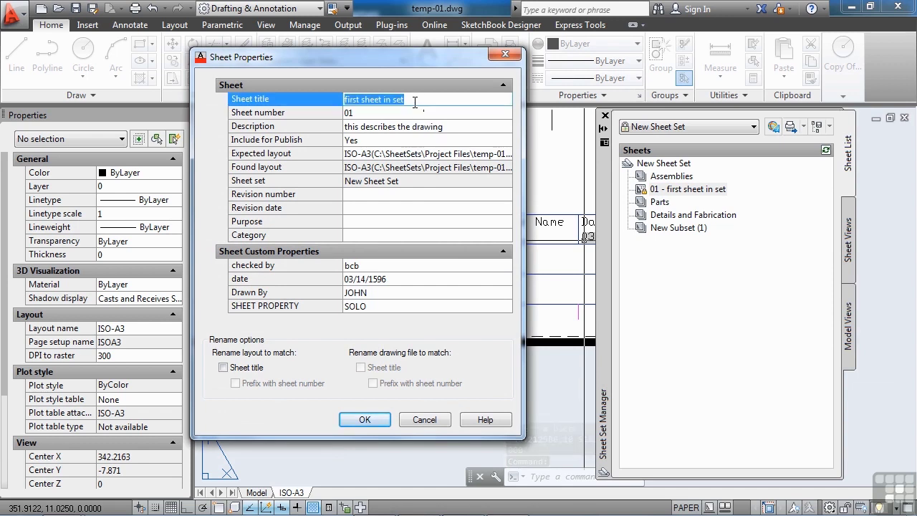
left_click(452, 127)
left_click(478, 127)
left_click_drag(479, 127, 346, 126)
key("ctrl+v")
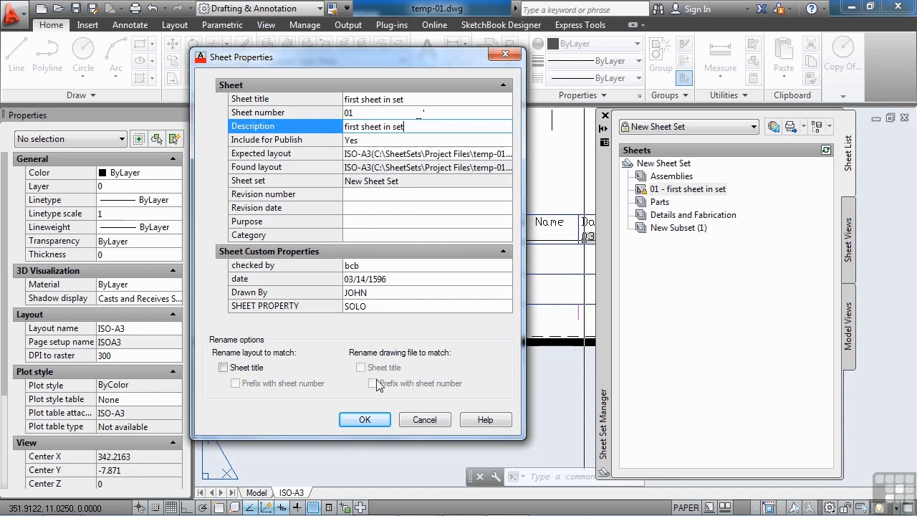
left_click(365, 419)
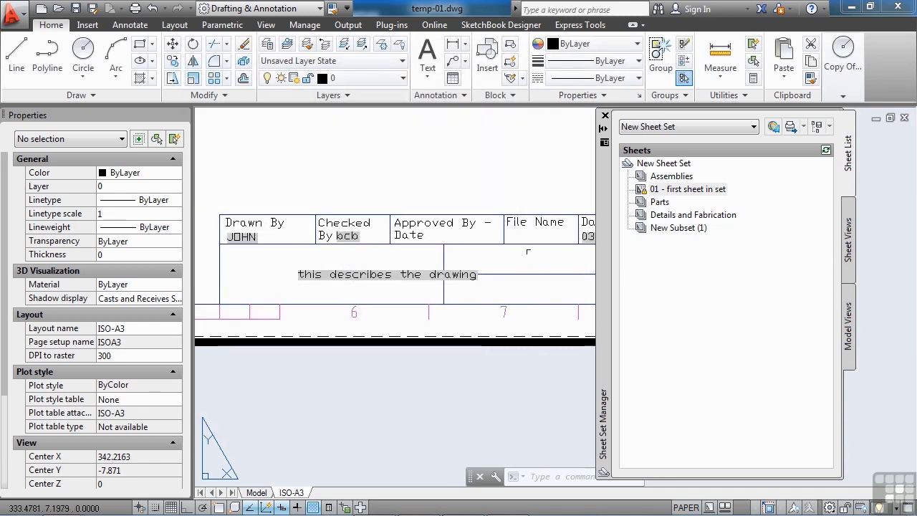
type("rea")
key("Return")
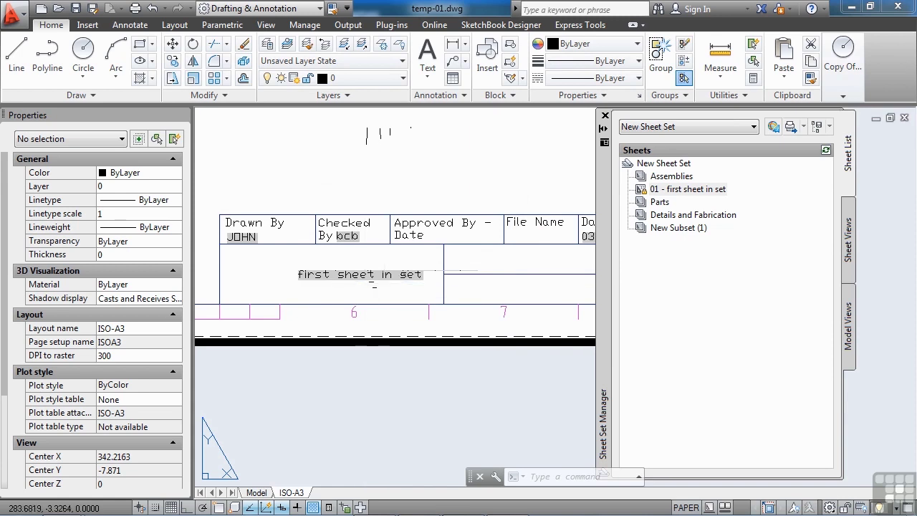
Create a copy of the ISO-A3 layout at the end of the layouts, and open the copy to check its title block
scroll(360, 277, "down", 2)
scroll(360, 277, "down", 2)
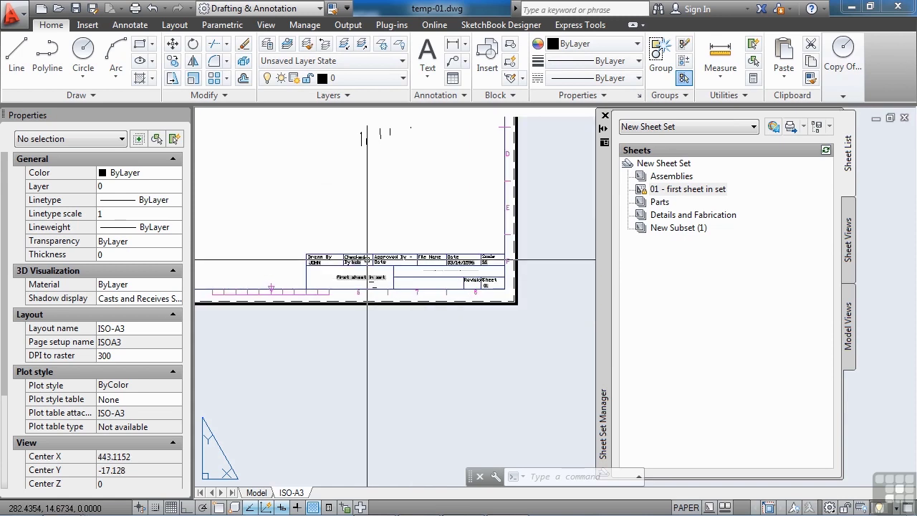
right_click(297, 493)
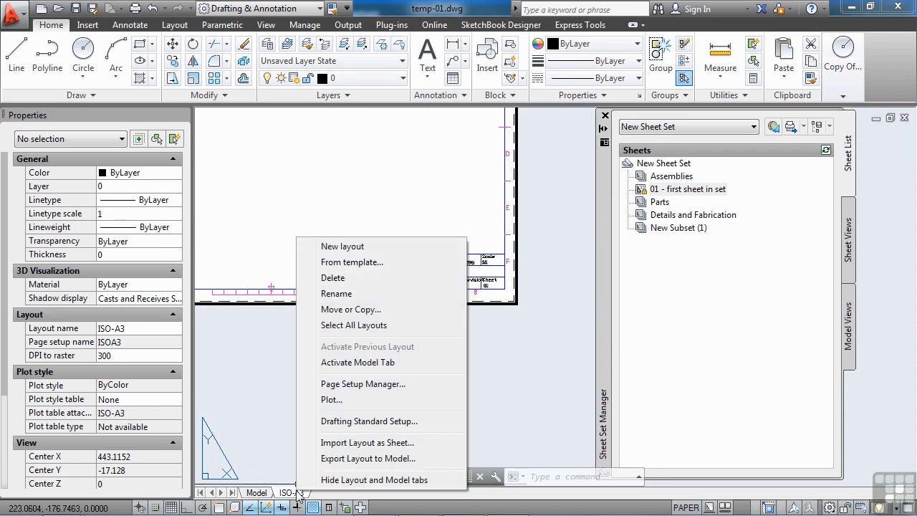
left_click(350, 309)
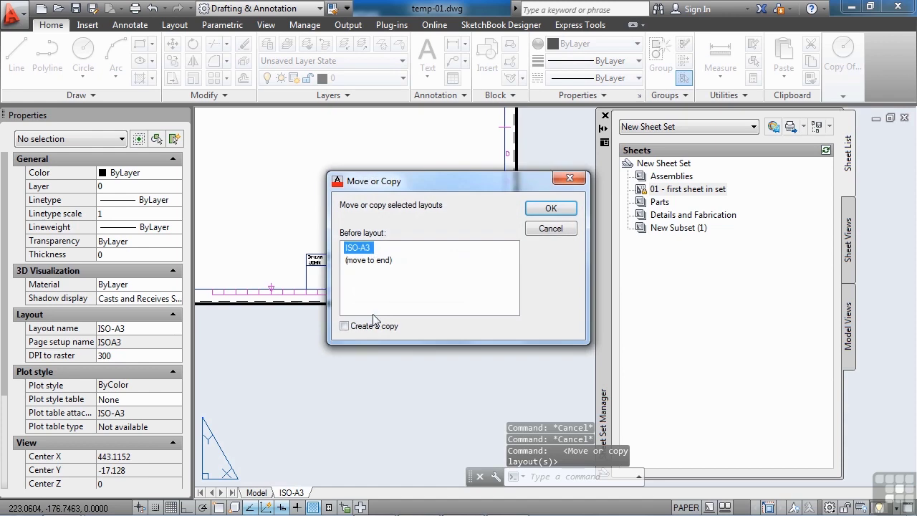
left_click(374, 326)
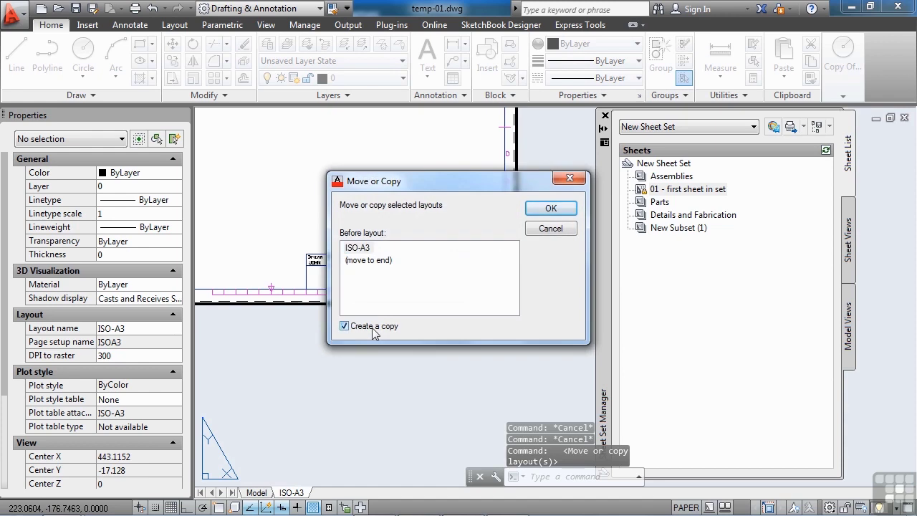
left_click(371, 261)
left_click(538, 212)
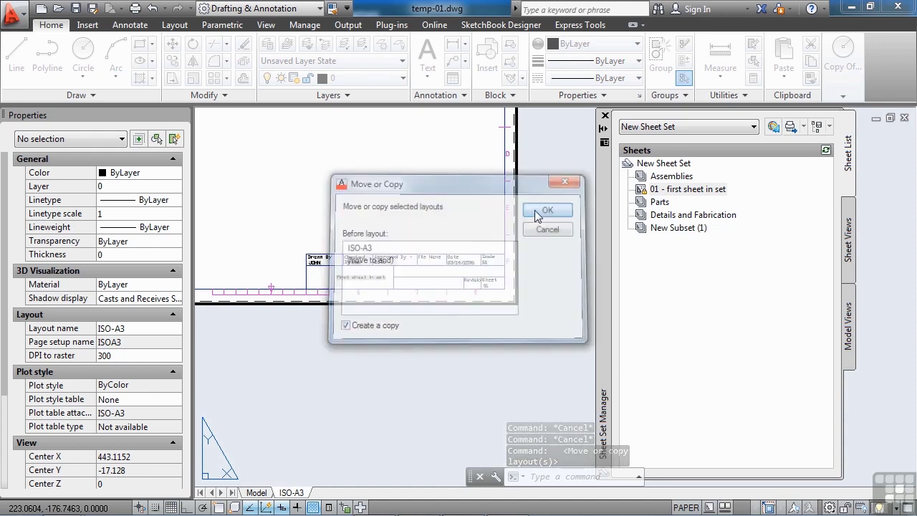
left_click(345, 492)
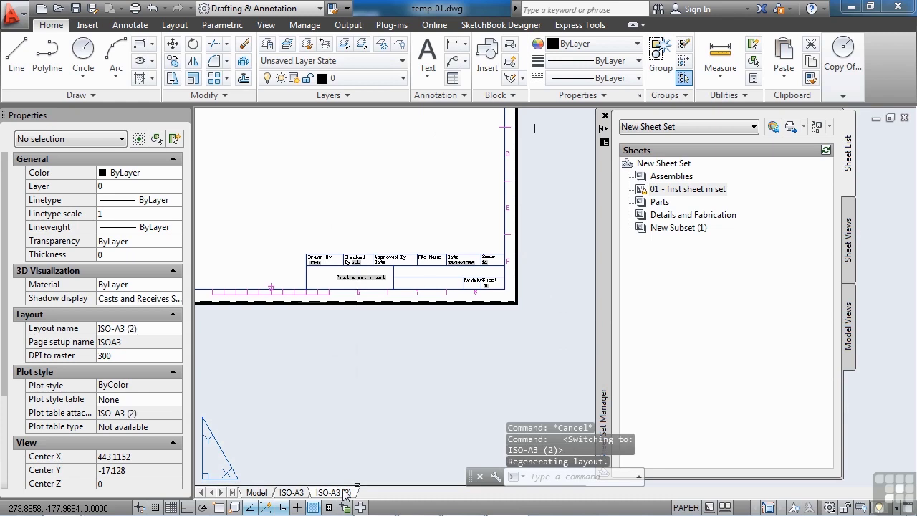
scroll(403, 300, "up", 4)
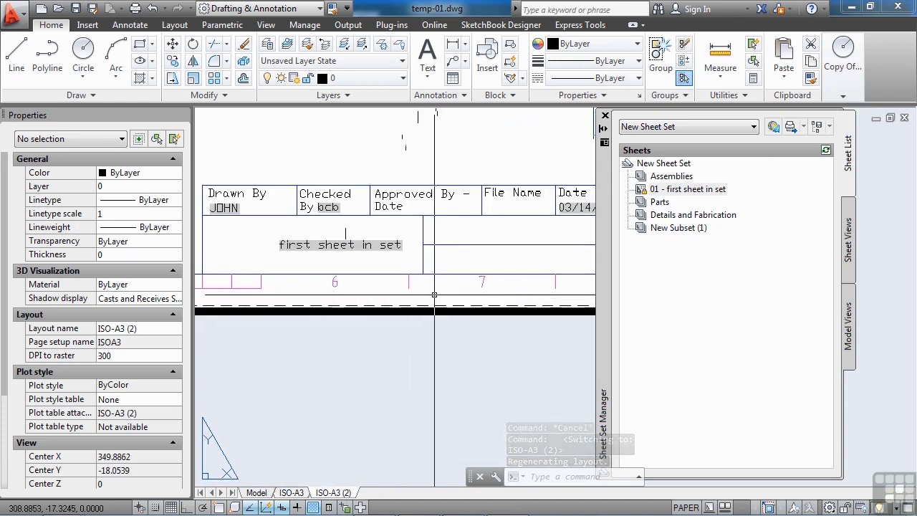
scroll(519, 241, "down", 2)
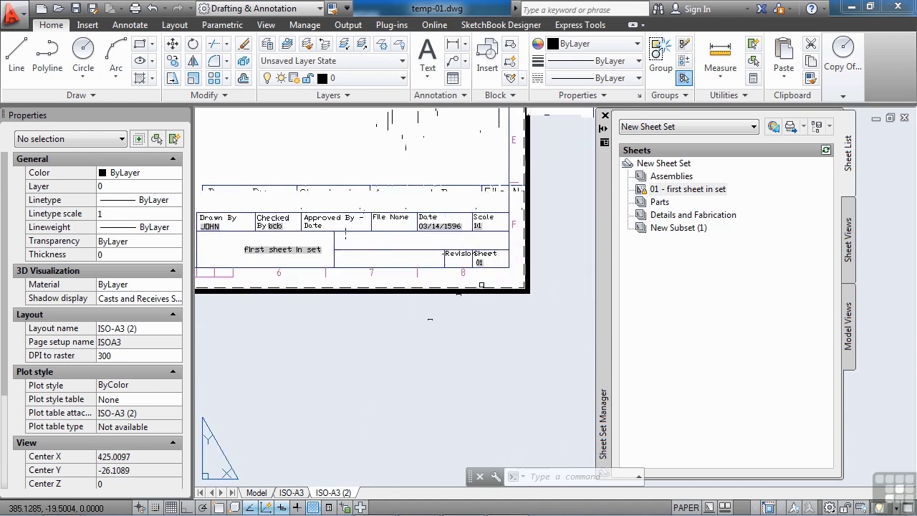
scroll(483, 261, "up", 3)
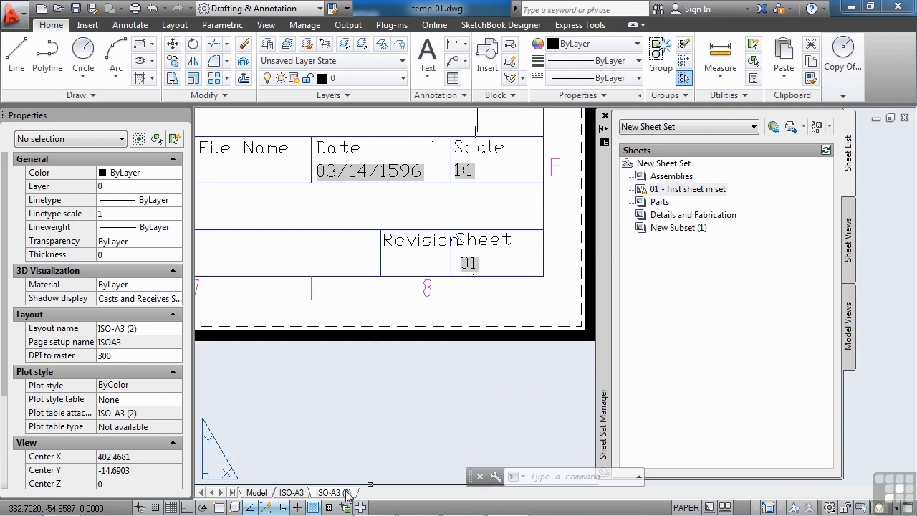
left_click_drag(346, 493, 682, 199)
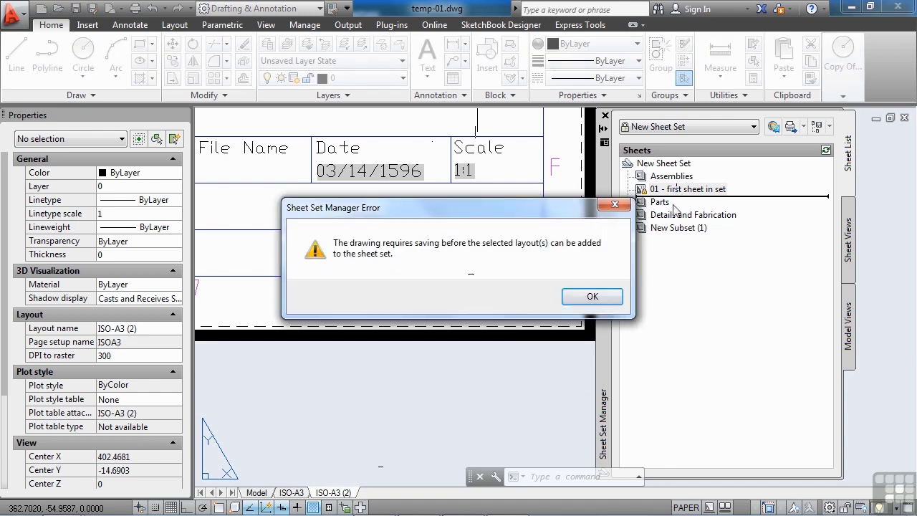
left_click(602, 299)
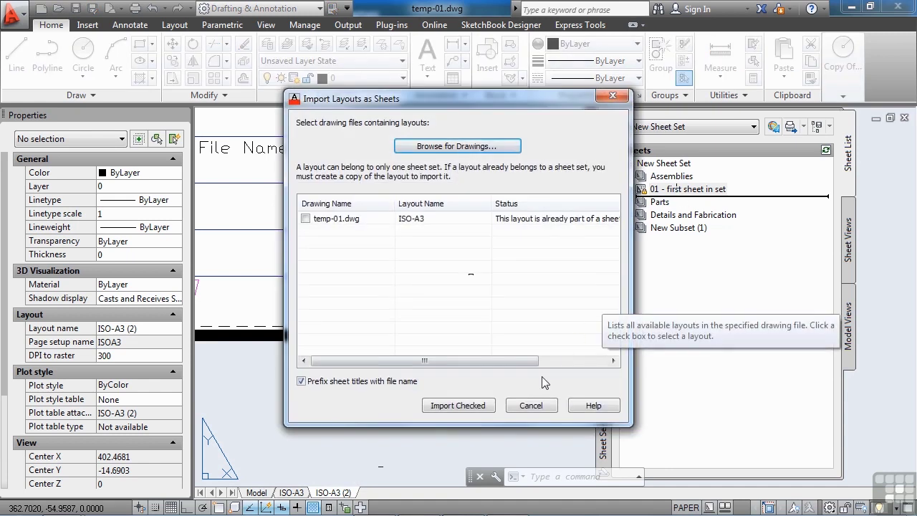
left_click(529, 399)
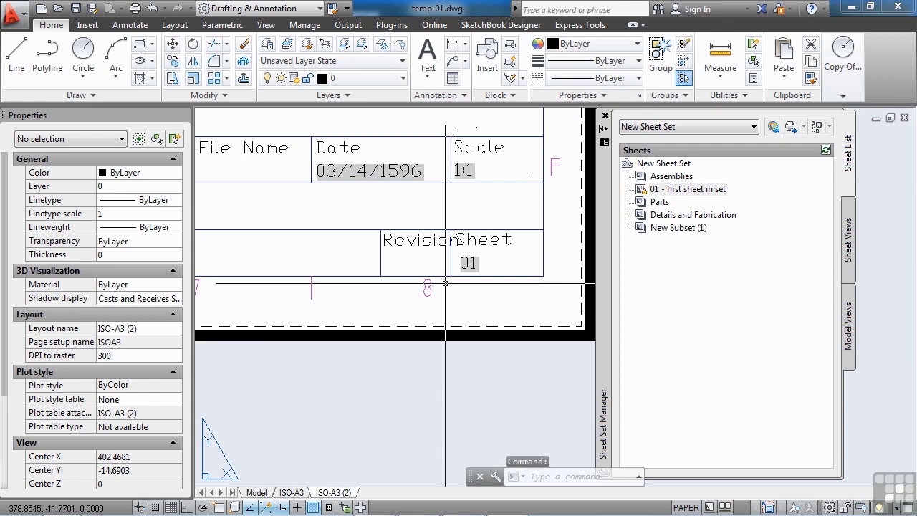
Save the drawing and import its ISO-A3 (2) layout as a sheet directly below 01 - first sheet in set
left_click(75, 8)
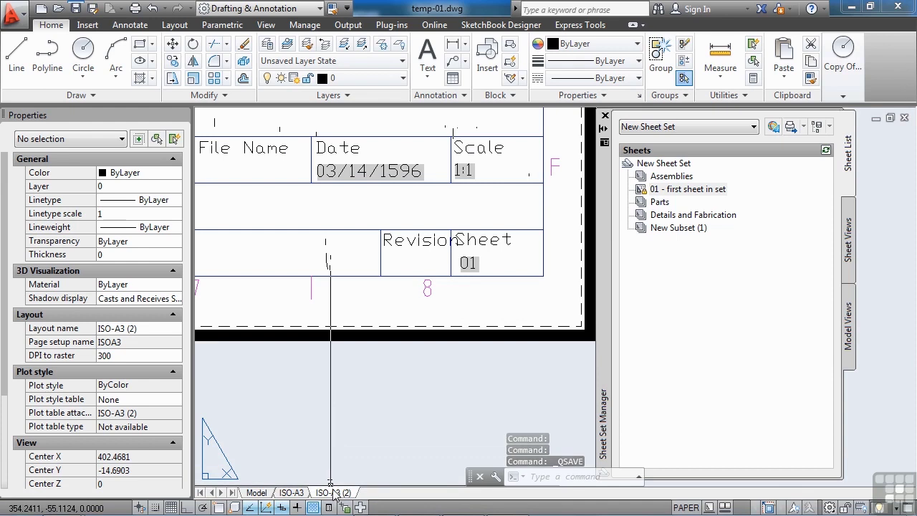
mouse_move(346, 439)
left_mouse_down()
mouse_move(433, 327)
mouse_move(625, 254)
mouse_move(683, 195)
left_mouse_up()
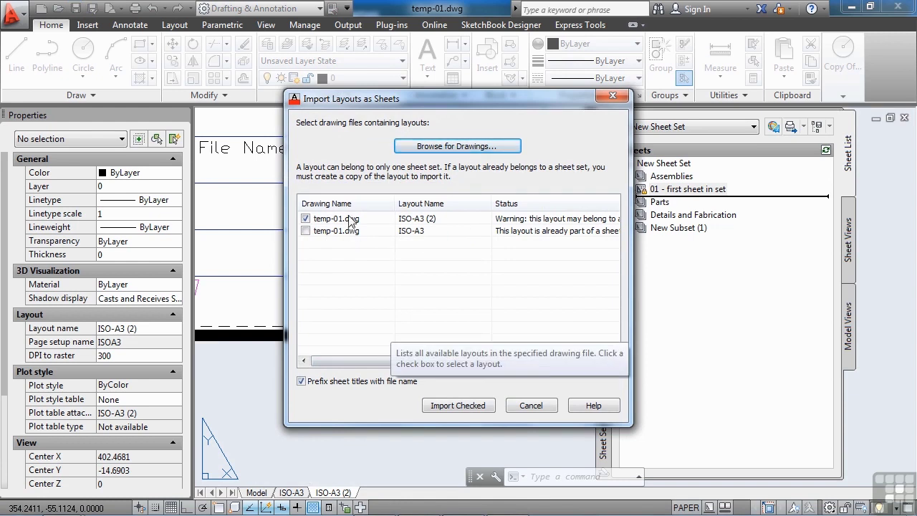
left_click(463, 406)
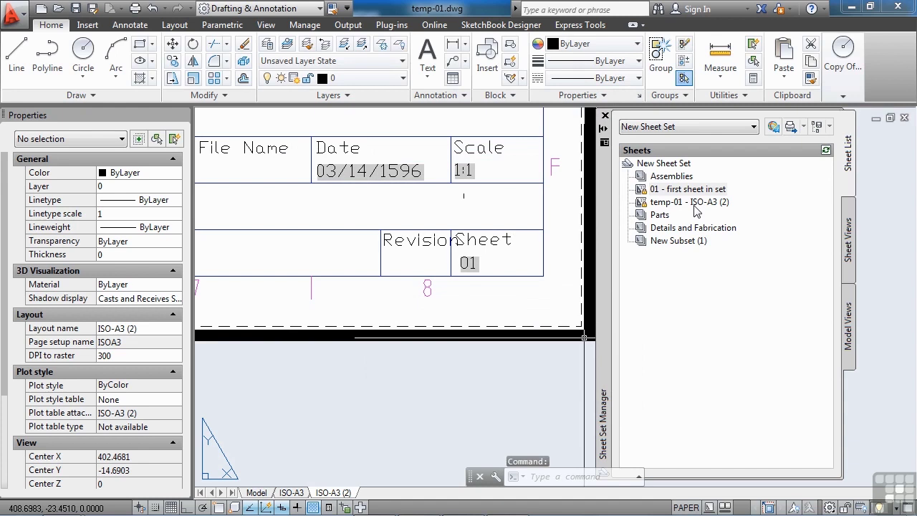
Set the temp-01 - ISO-A3 (2) sheet's description to "second sheet in set" and its number to 02, and check the title block
right_click(695, 206)
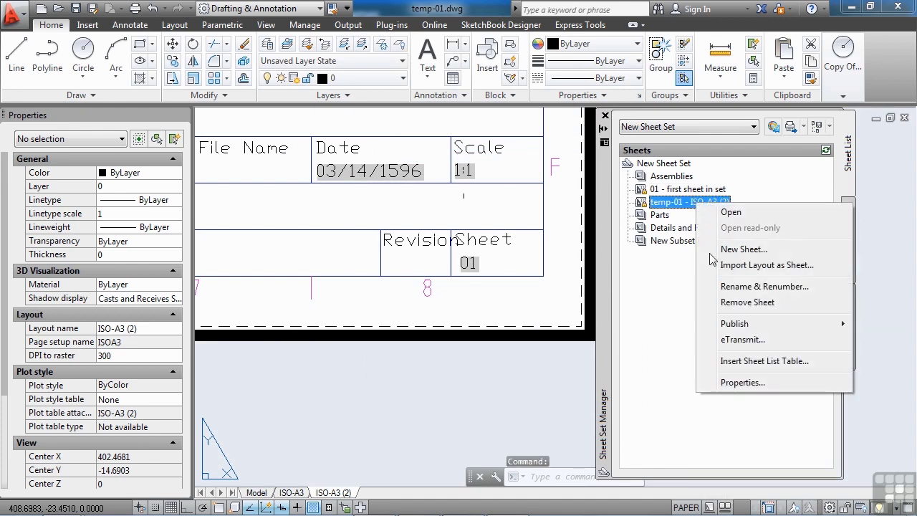
left_click(745, 381)
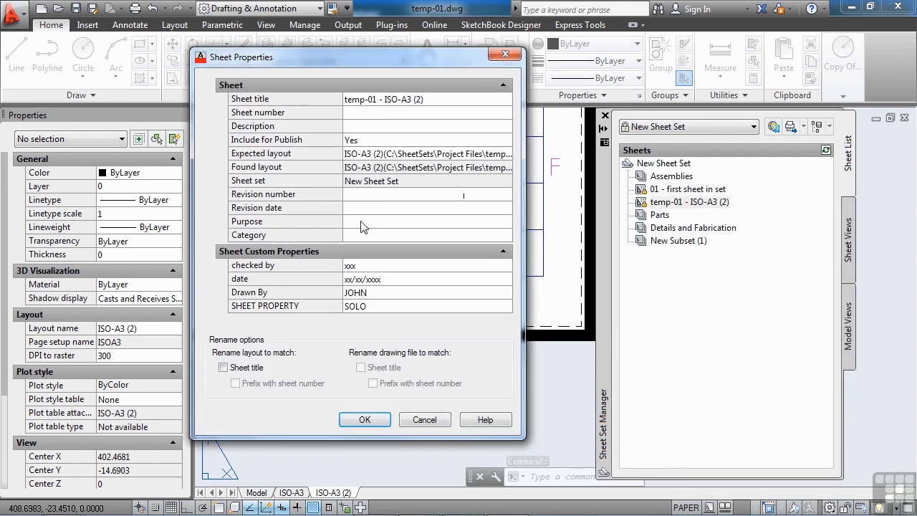
left_click(393, 127)
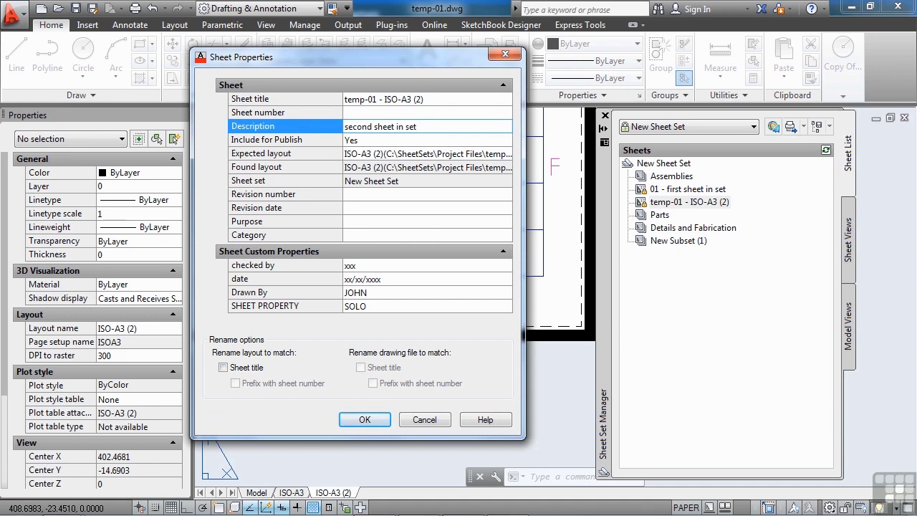
left_click(383, 113)
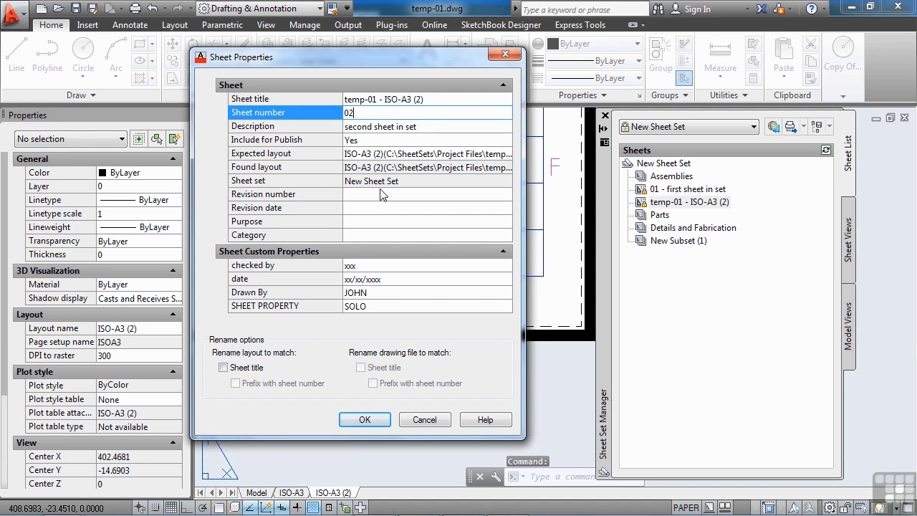
left_click(367, 416)
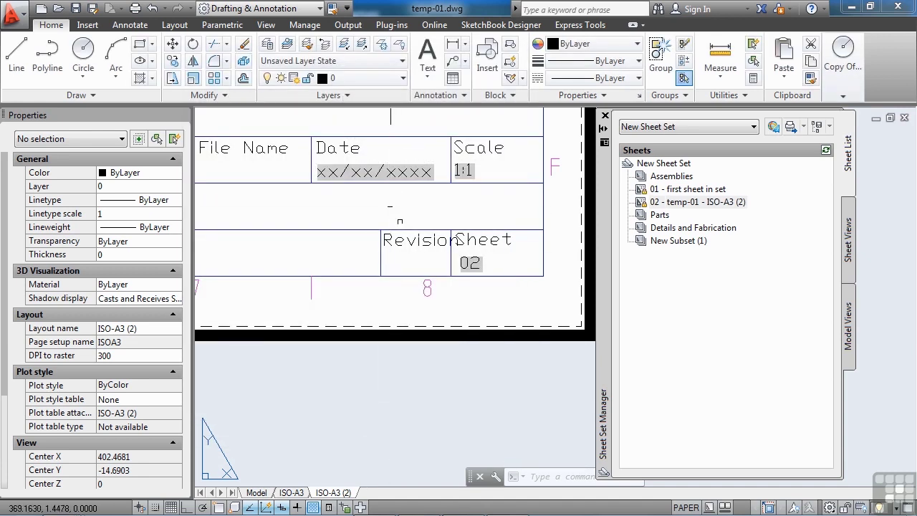
scroll(444, 250, "down", 2)
middle_click_drag(417, 171, 530, 218)
scroll(326, 211, "down", 2)
middle_click_drag(233, 243, 267, 277)
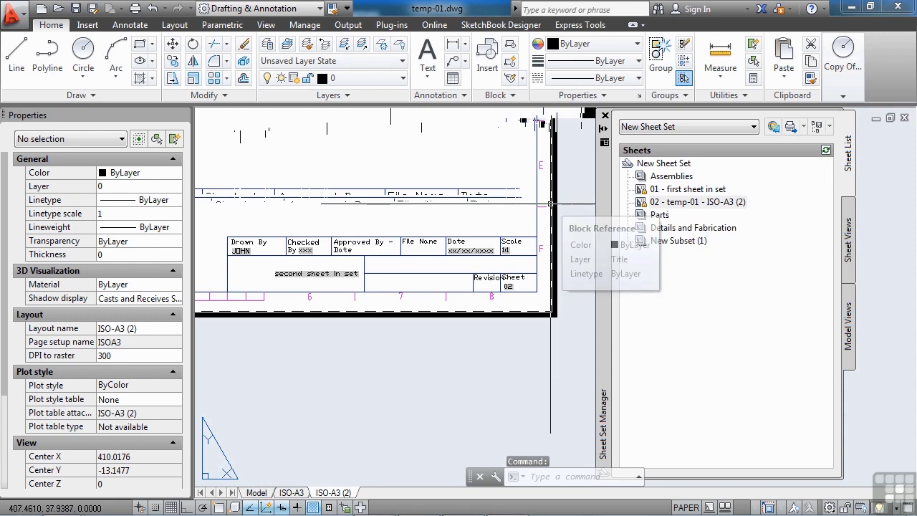
scroll(252, 262, "up", 2)
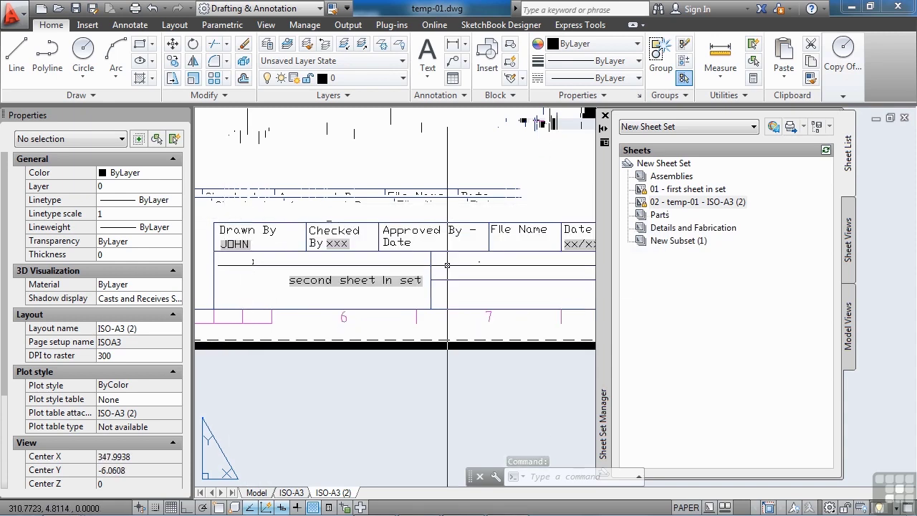
Review the whole second sheet, briefly select its Title block reference to check it, and inspect the title block fields up close
scroll(452, 280, "down", 2)
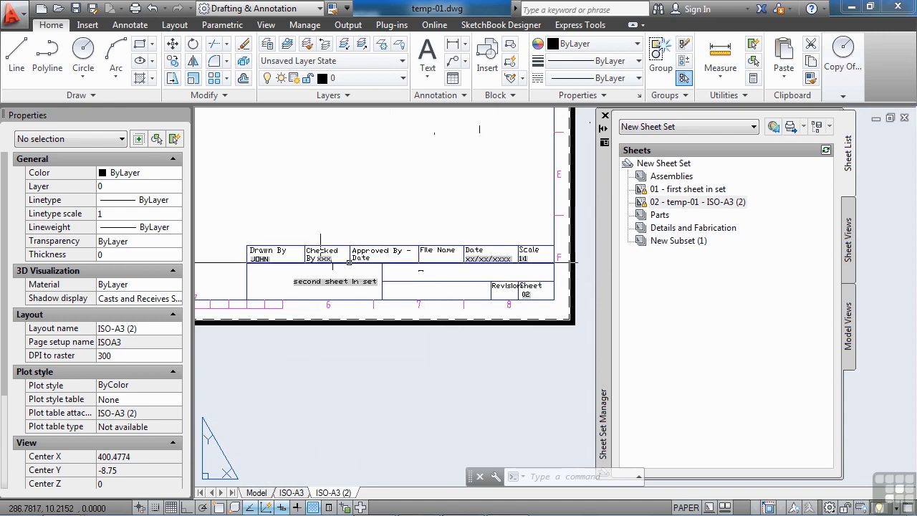
scroll(410, 315, "down", 4)
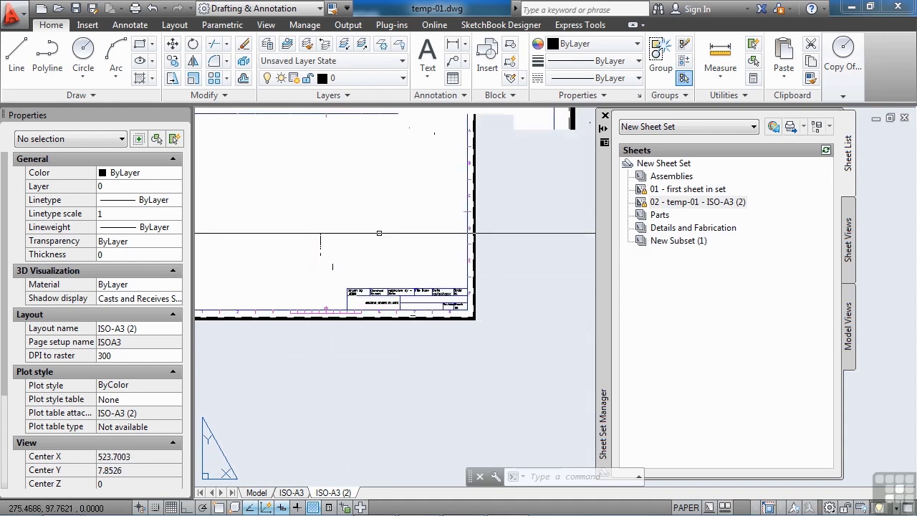
middle_click_drag(379, 233, 450, 295)
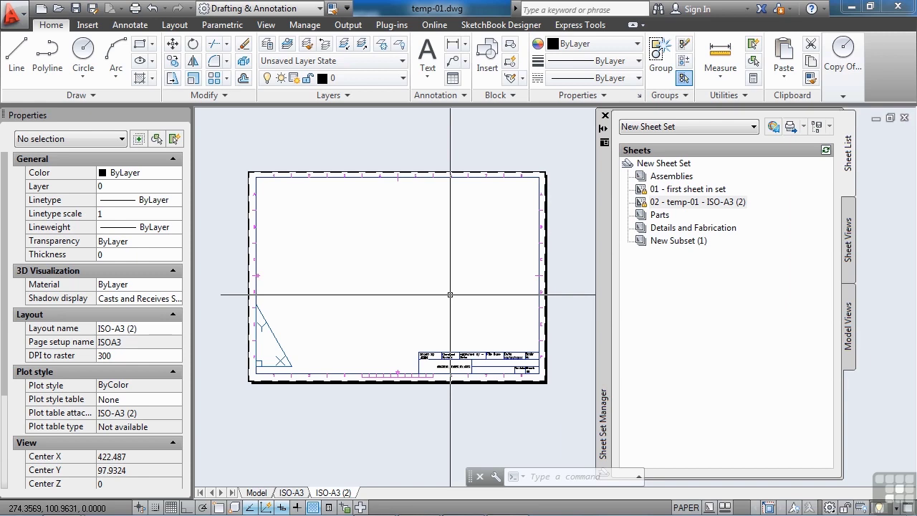
left_click(438, 356)
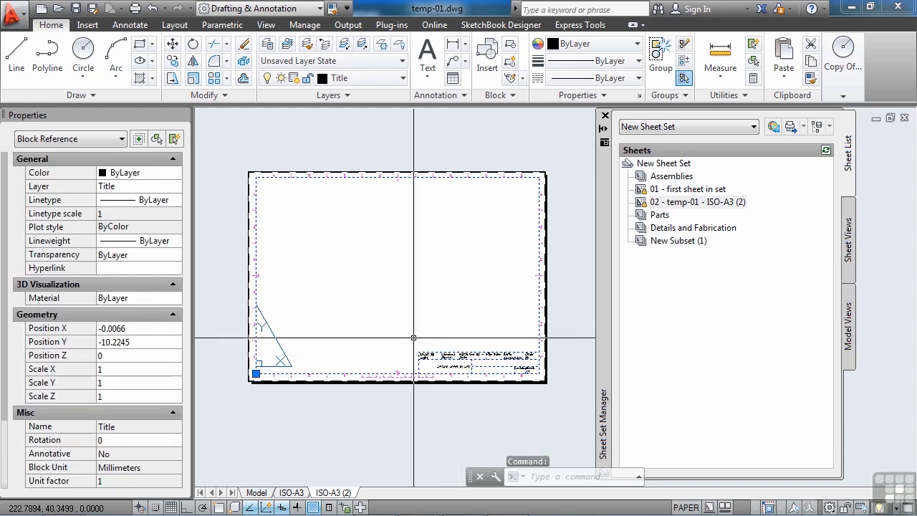
key("Escape")
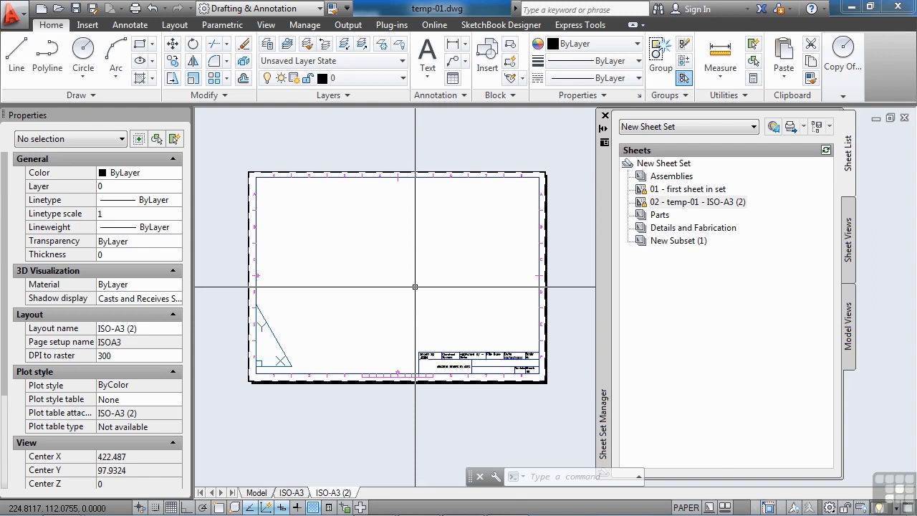
scroll(415, 287, "up", 4)
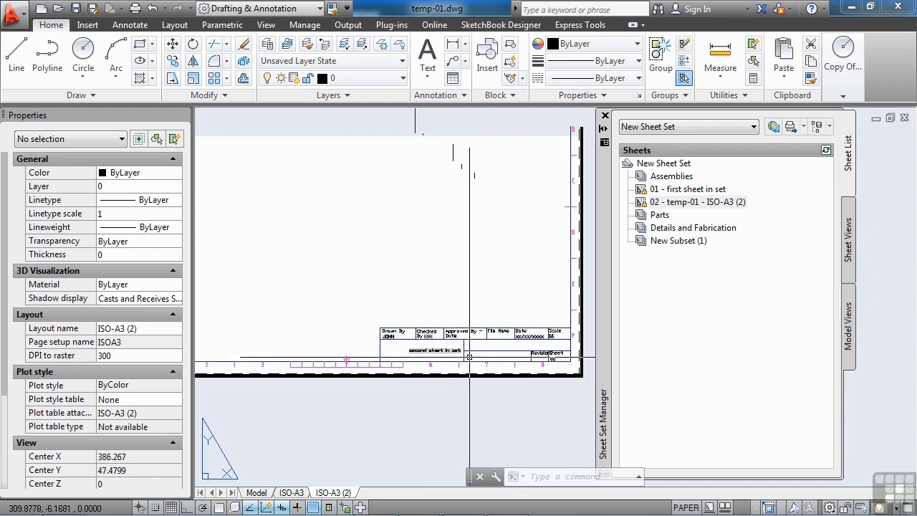